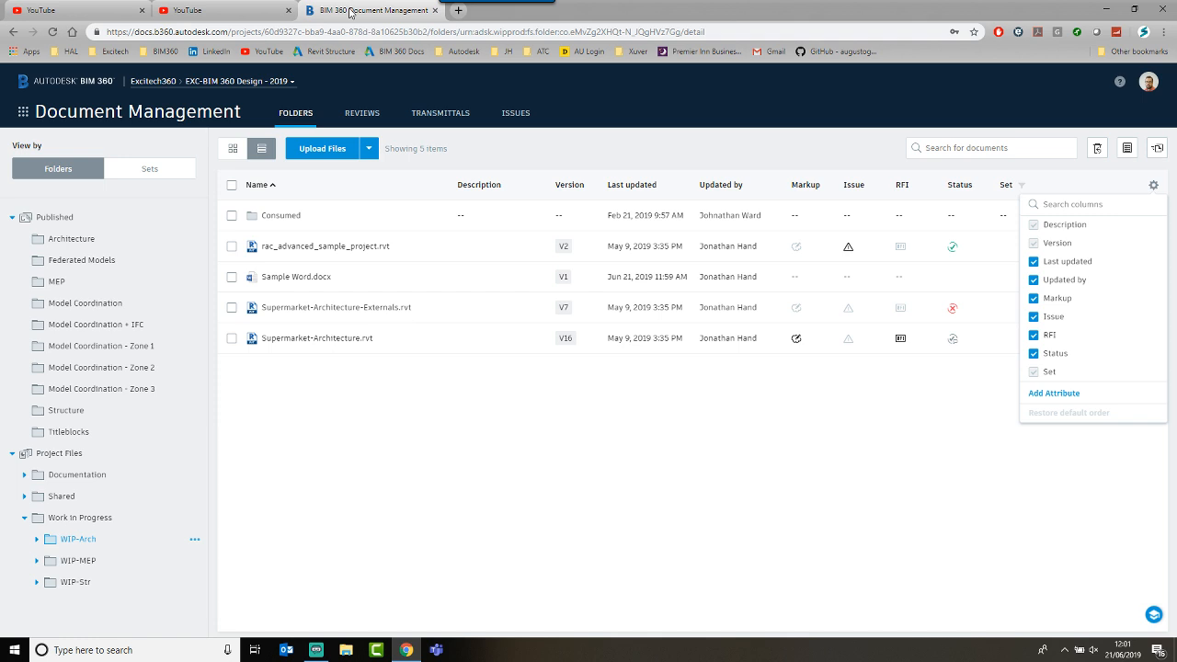
Step: Open the Model Coordination + IFC folder and examine the titles of its published models
{"action": "left_click", "coordinate": [117, 326]}
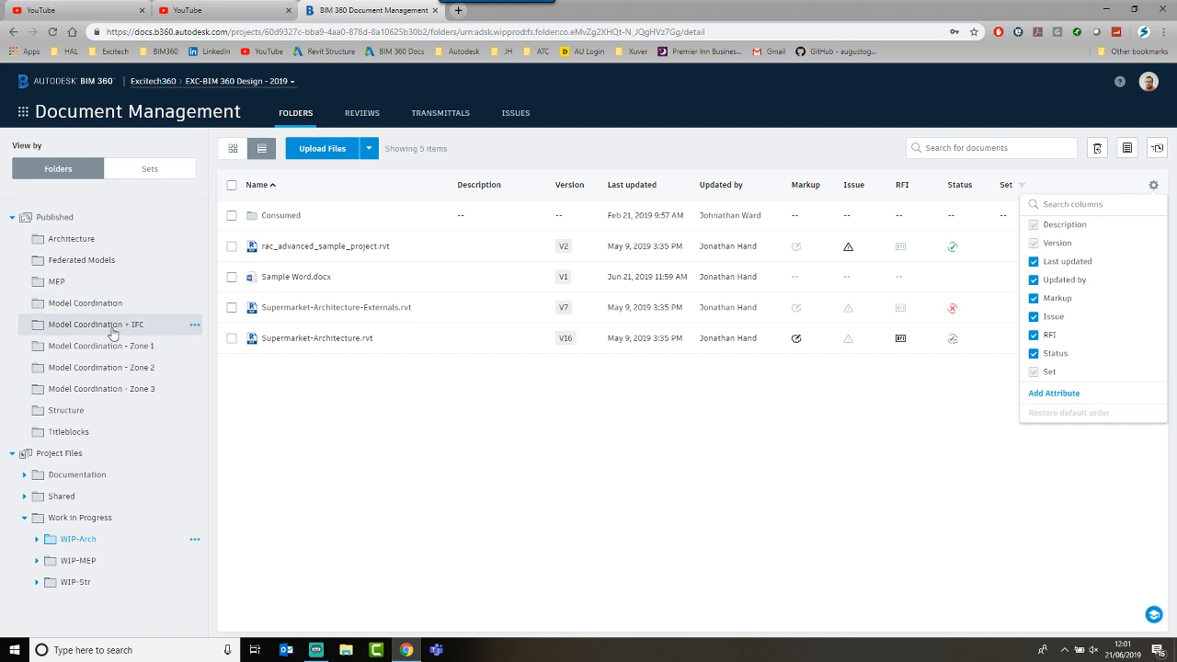
{"action": "left_click", "coordinate": [112, 327]}
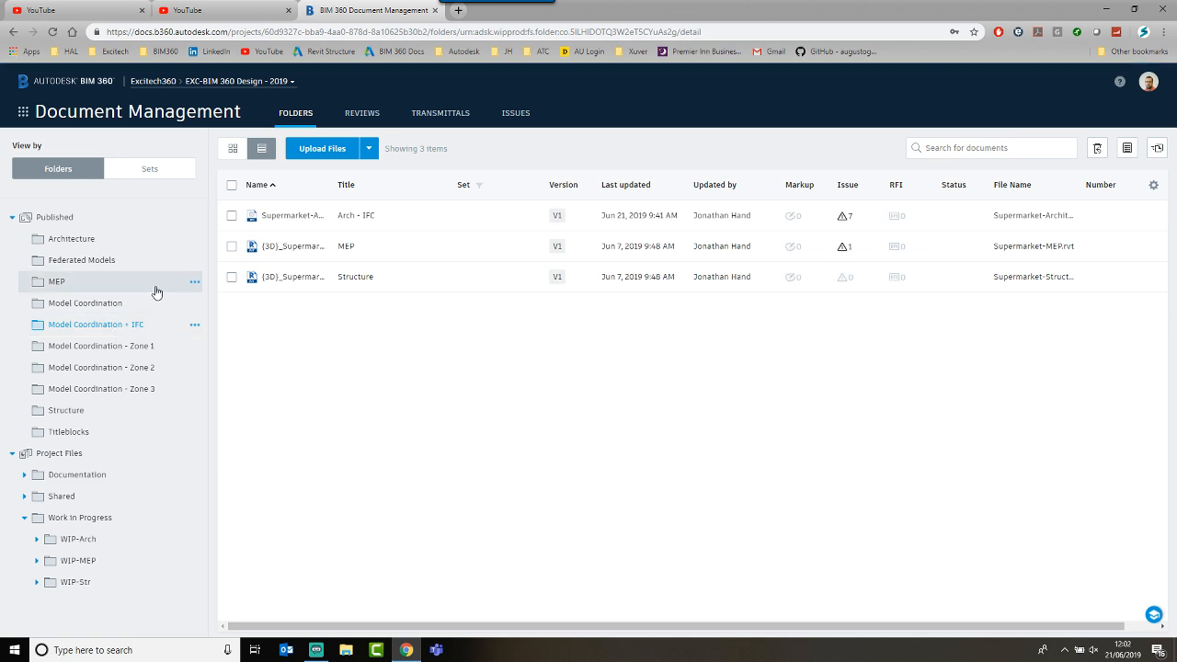
{"action": "left_click", "coordinate": [369, 220]}
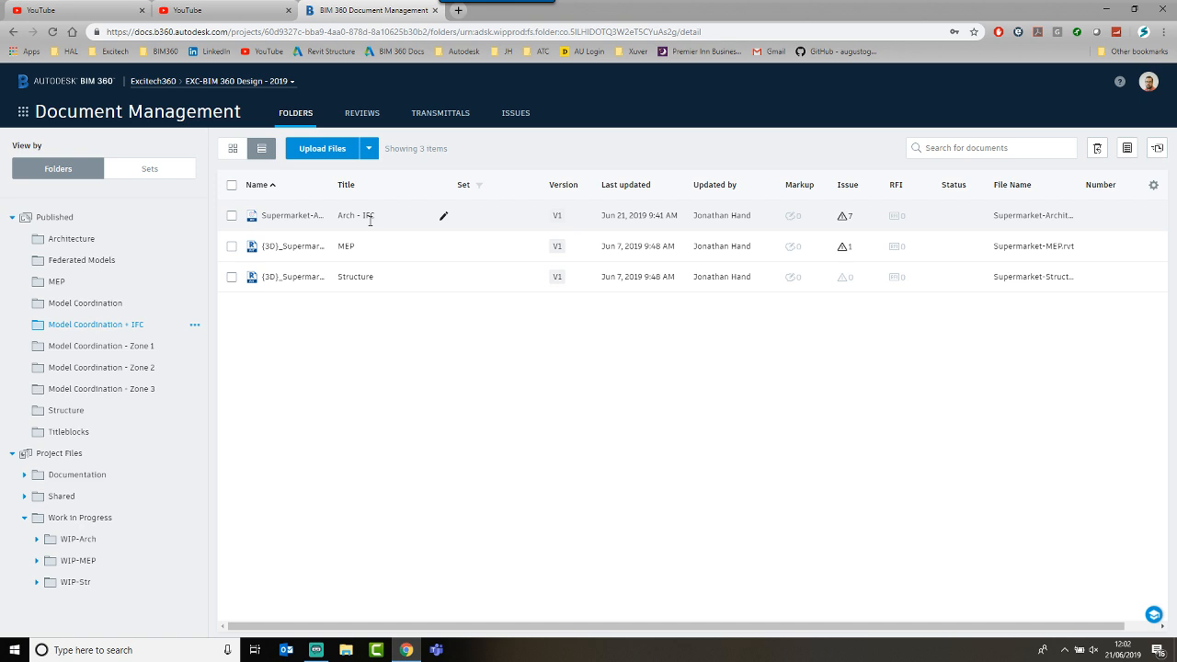
{"action": "key", "text": "ctrl"}
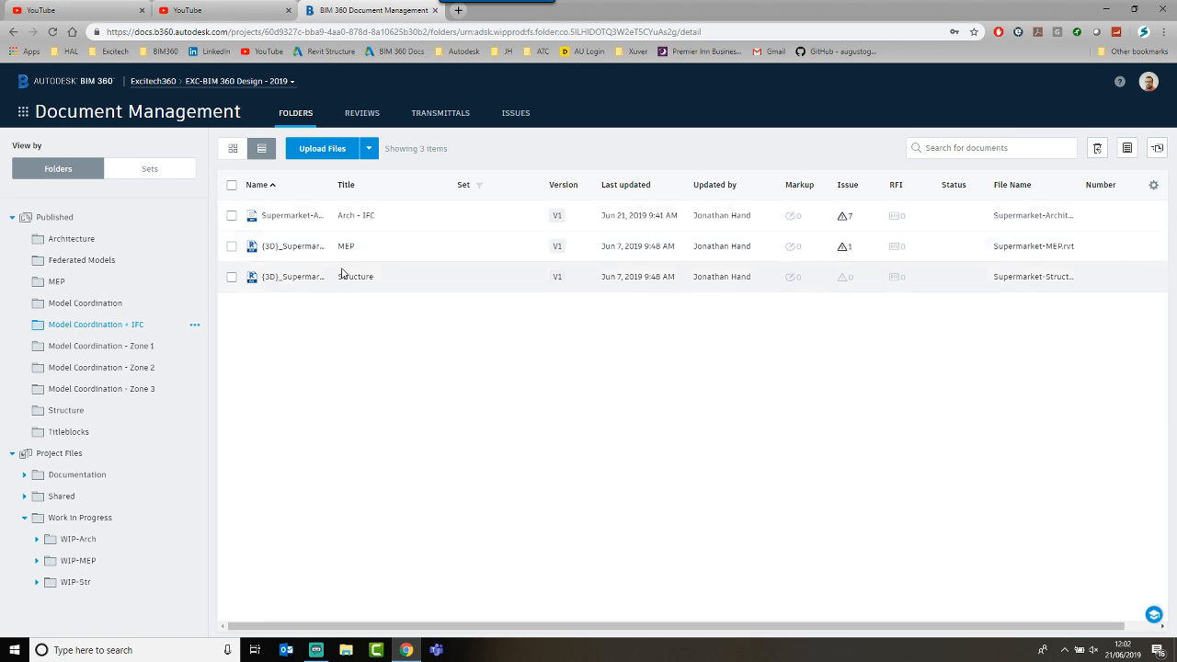
{"action": "key", "text": "ctrl"}
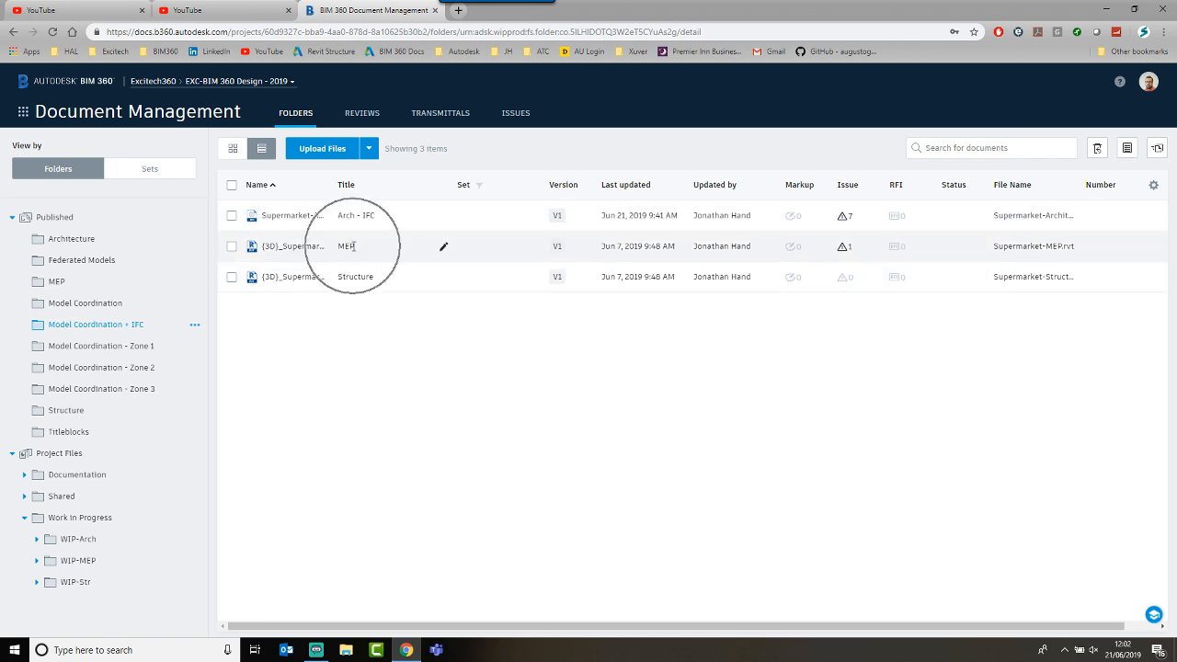
Step: Switch to the Model Coordination module and choose the Model Coordination + IFC coordination space
{"action": "left_click", "coordinate": [23, 112]}
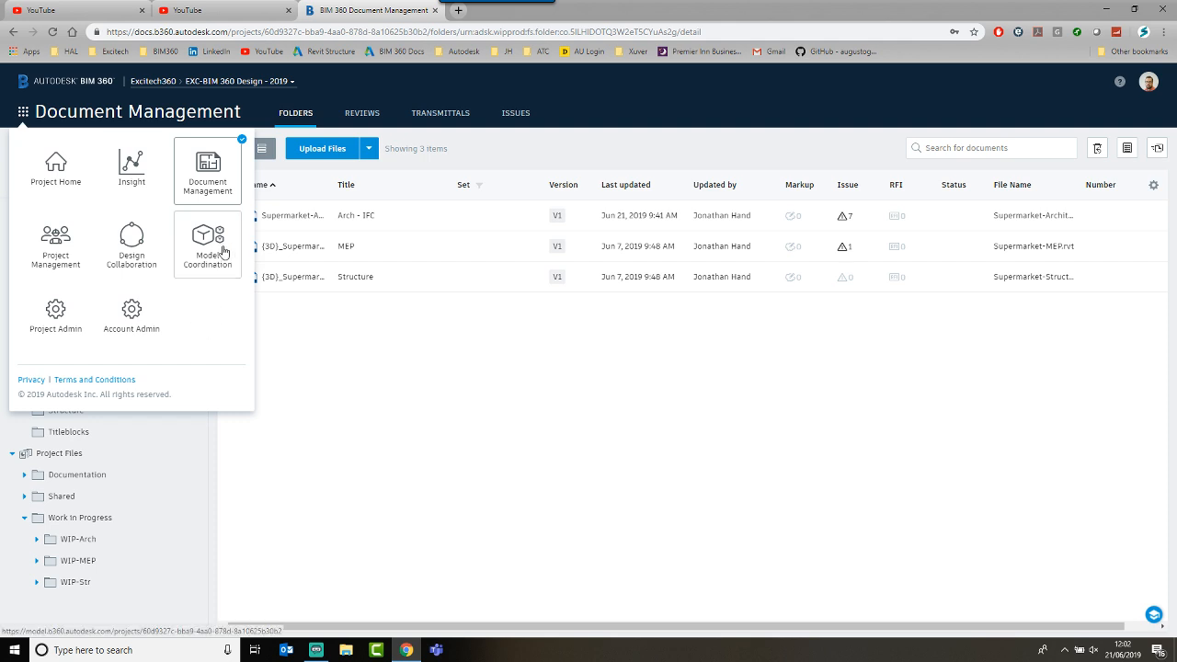
{"action": "key", "text": "ctrl"}
{"action": "key", "text": "ctrl"}
{"action": "left_click", "coordinate": [218, 247]}
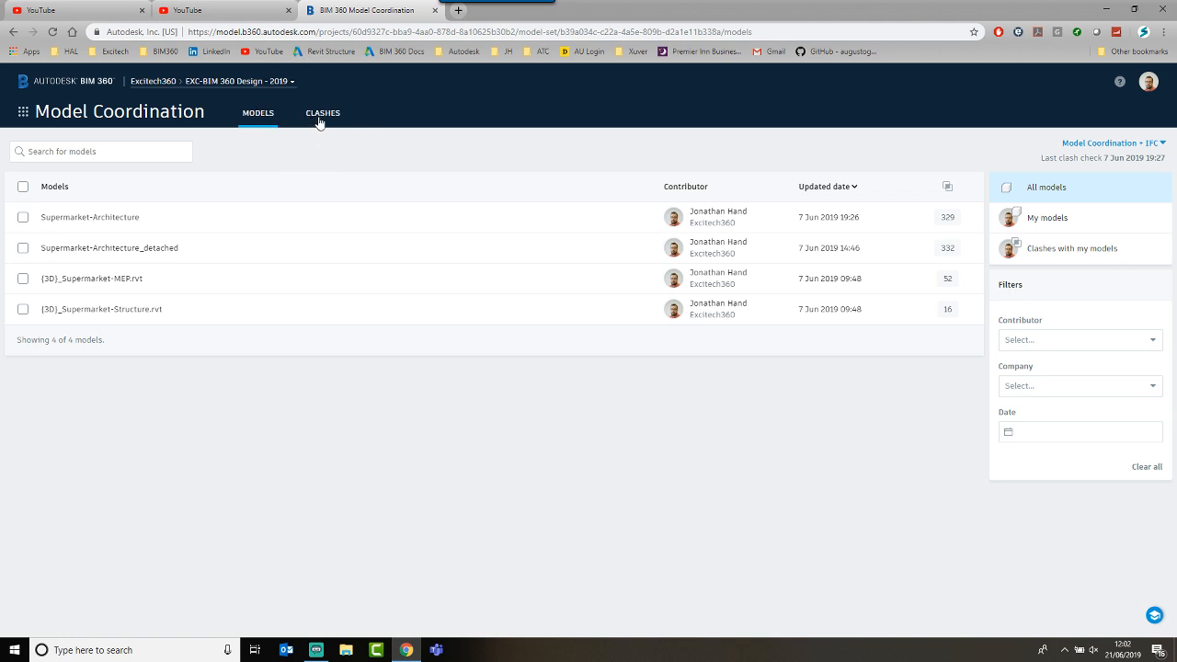
{"action": "left_click", "coordinate": [1149, 145]}
{"action": "left_click", "coordinate": [1162, 144]}
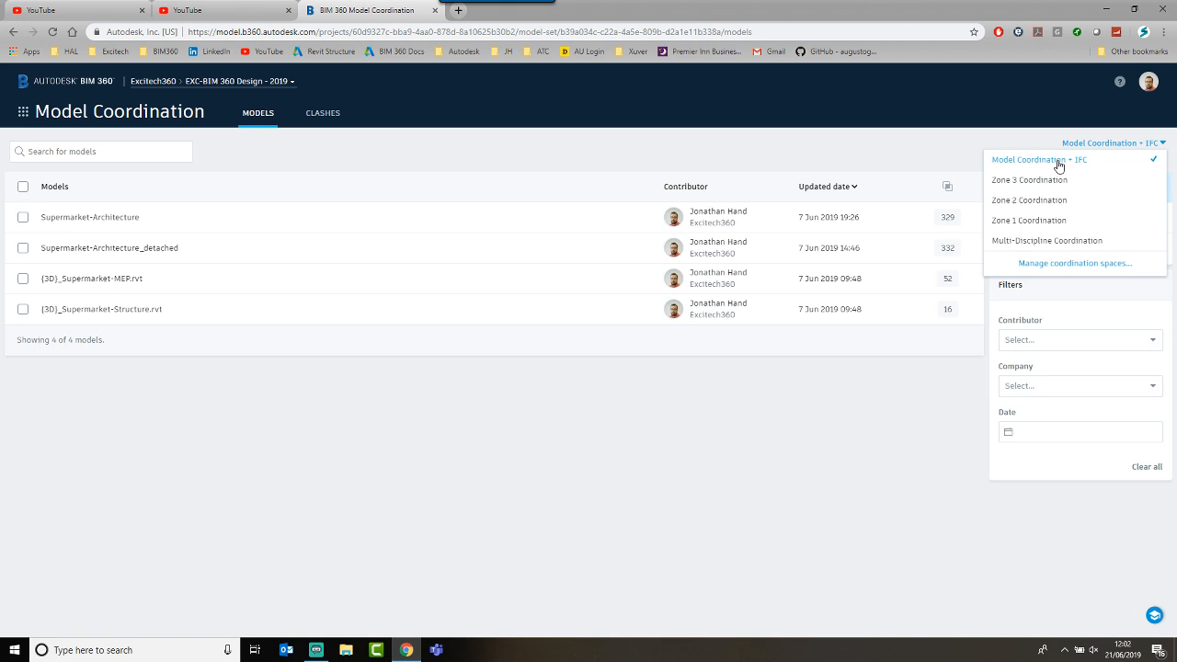
{"action": "left_click", "coordinate": [1047, 163]}
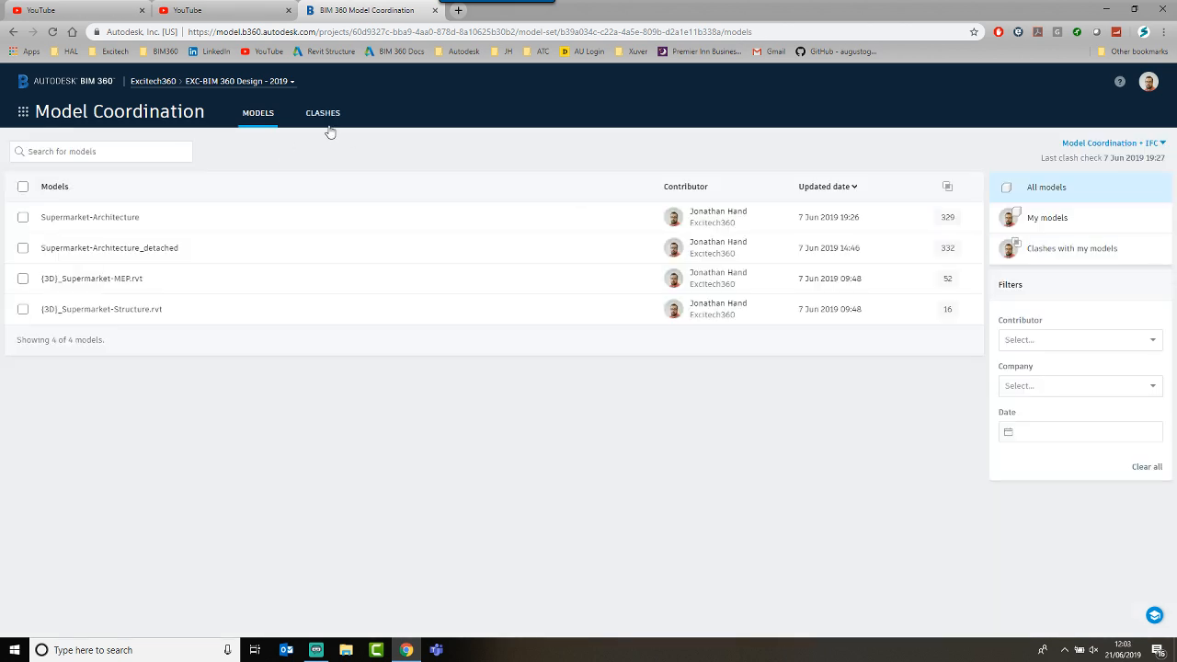
Step: Open the active clash groups between Supermarket-Architecture and Supermarket-Architecture_detached for review
{"action": "left_click", "coordinate": [329, 131]}
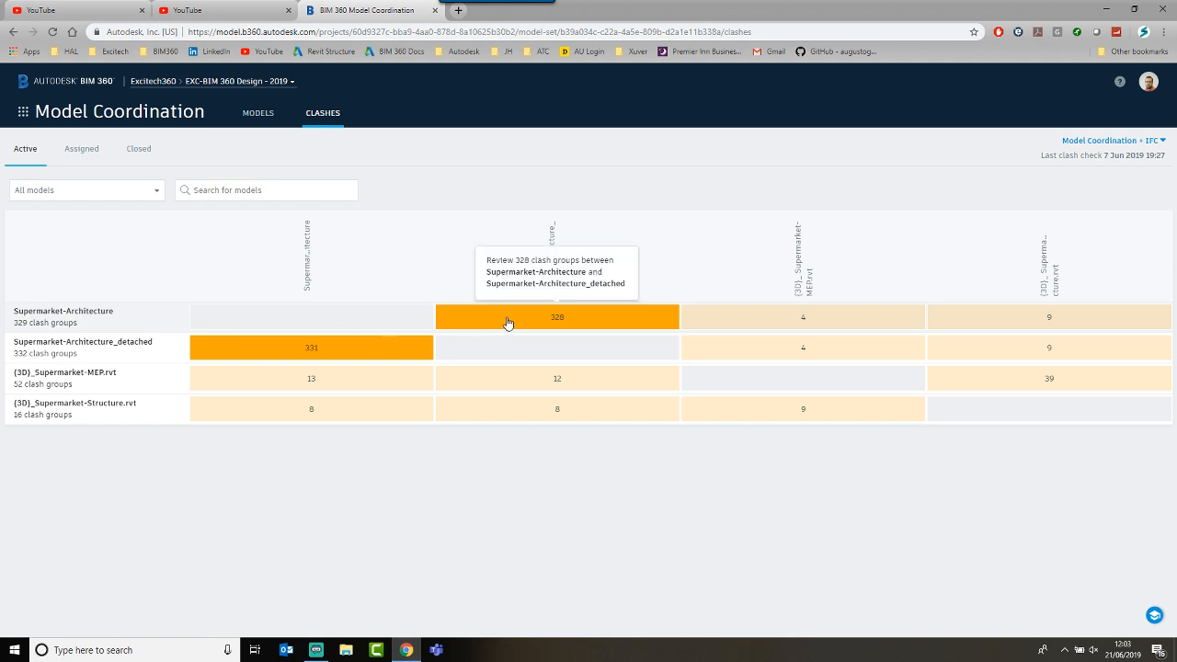
{"action": "left_click", "coordinate": [541, 318]}
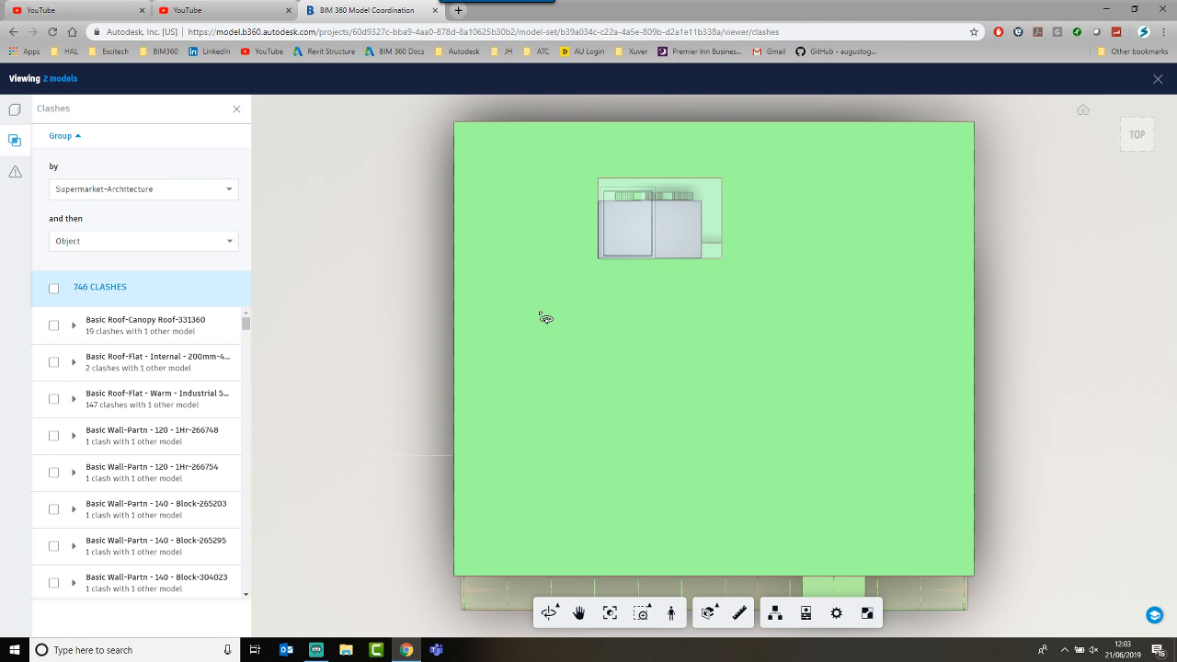
Step: Examine the clash grouping settings, including the models to group by and the secondary grouping options
{"action": "left_click", "coordinate": [74, 140]}
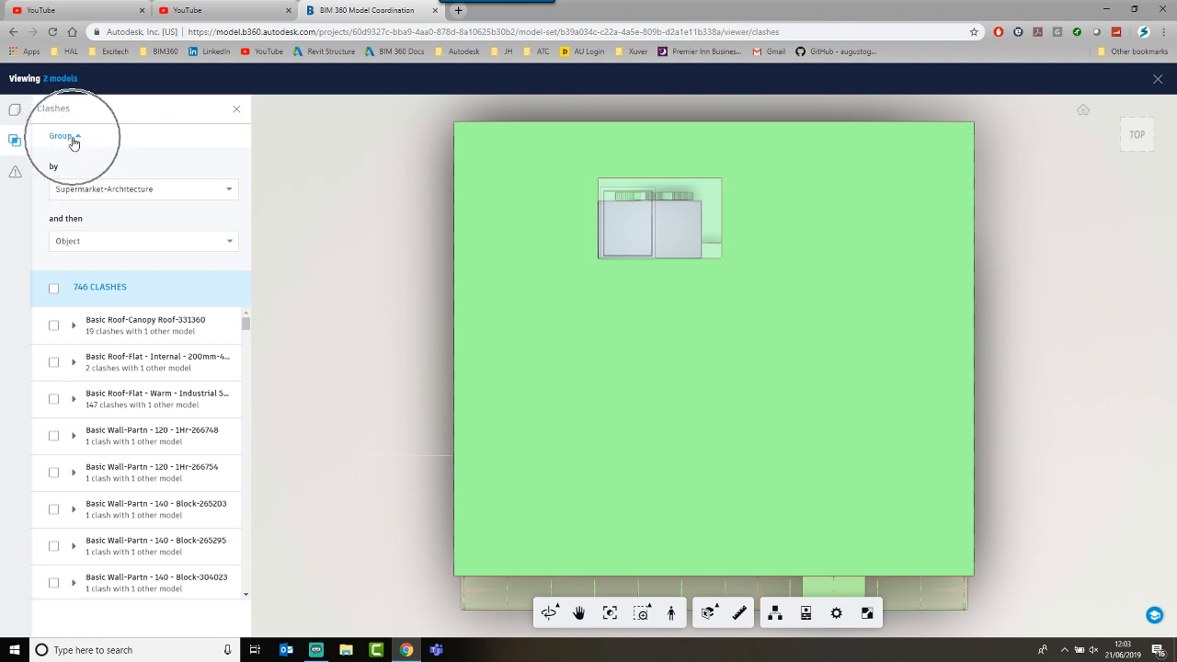
{"action": "key", "text": "ctrl"}
{"action": "key", "text": "ctrl"}
{"action": "key", "text": "ctrl"}
{"action": "key", "text": "ctrl"}
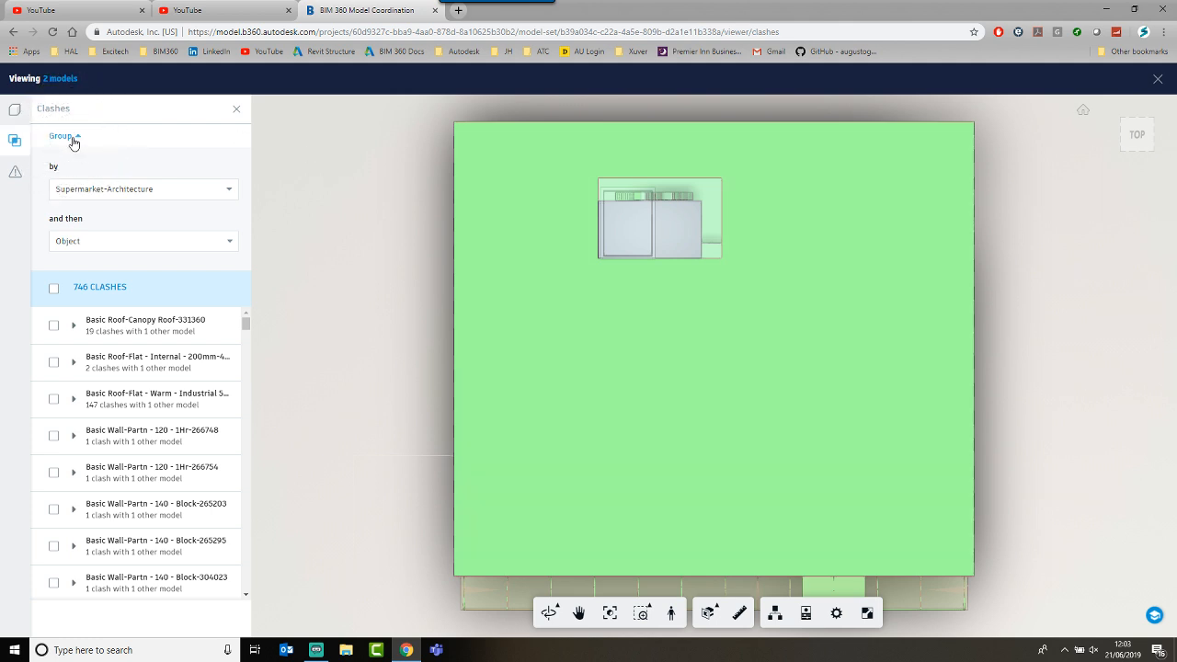
{"action": "left_click", "coordinate": [74, 140]}
{"action": "left_click", "coordinate": [73, 140]}
{"action": "left_click", "coordinate": [73, 139]}
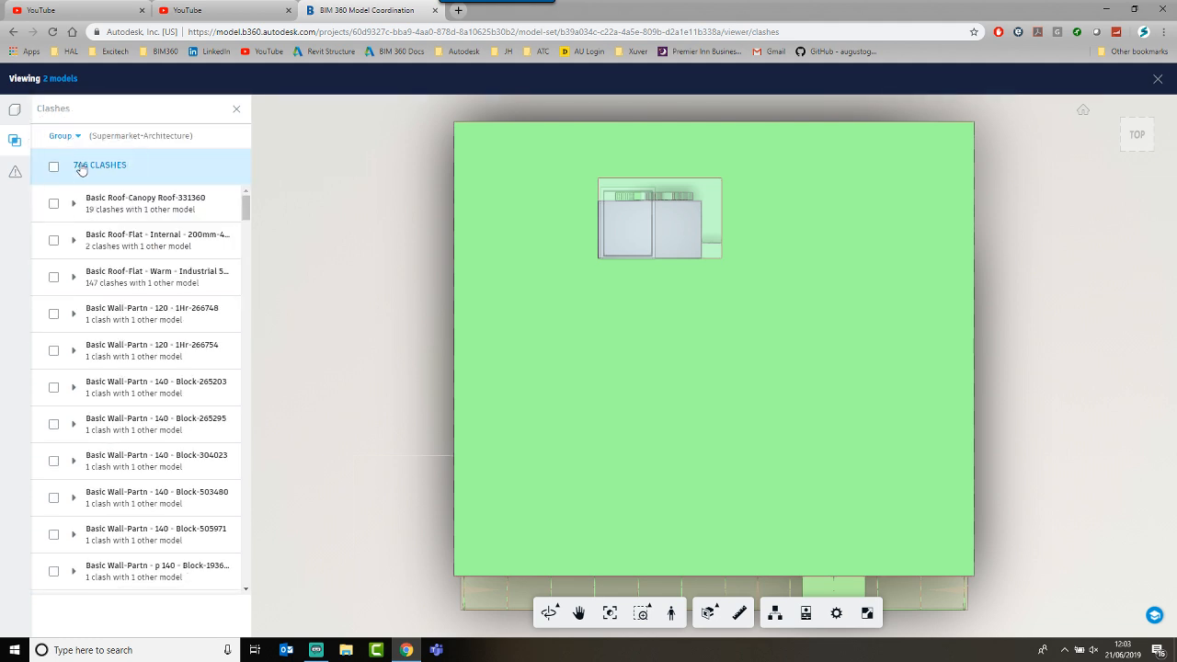
{"action": "left_click", "coordinate": [79, 137]}
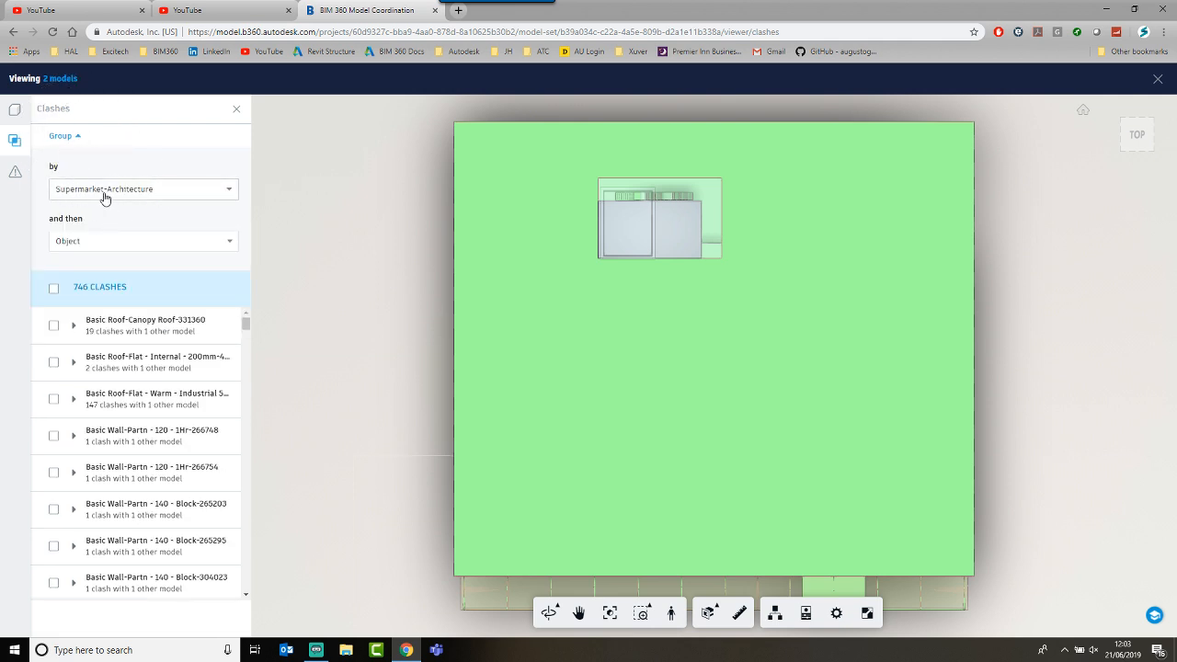
{"action": "left_click", "coordinate": [222, 190]}
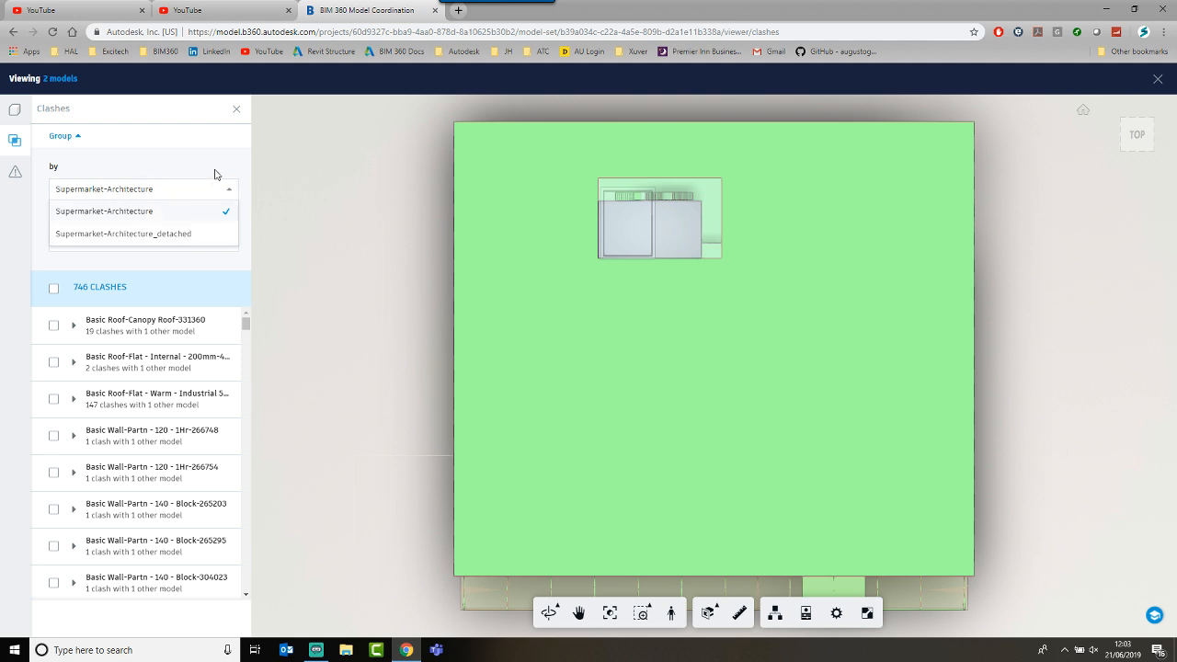
{"action": "left_click", "coordinate": [217, 180]}
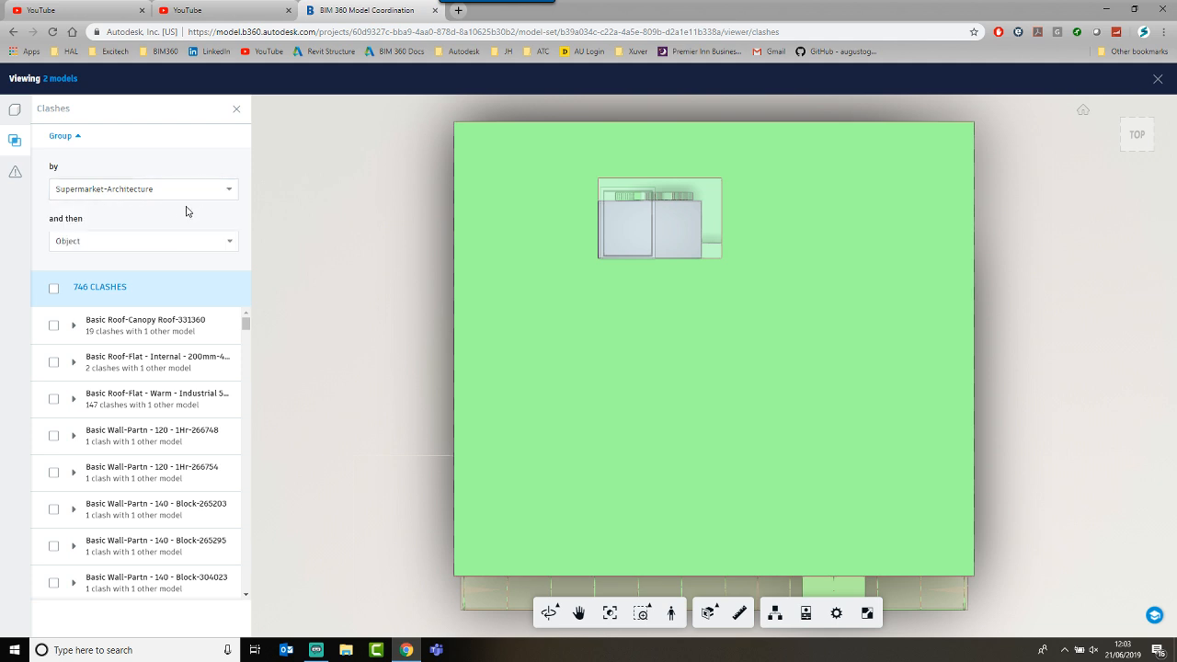
{"action": "left_click", "coordinate": [81, 241]}
{"action": "left_click", "coordinate": [227, 245]}
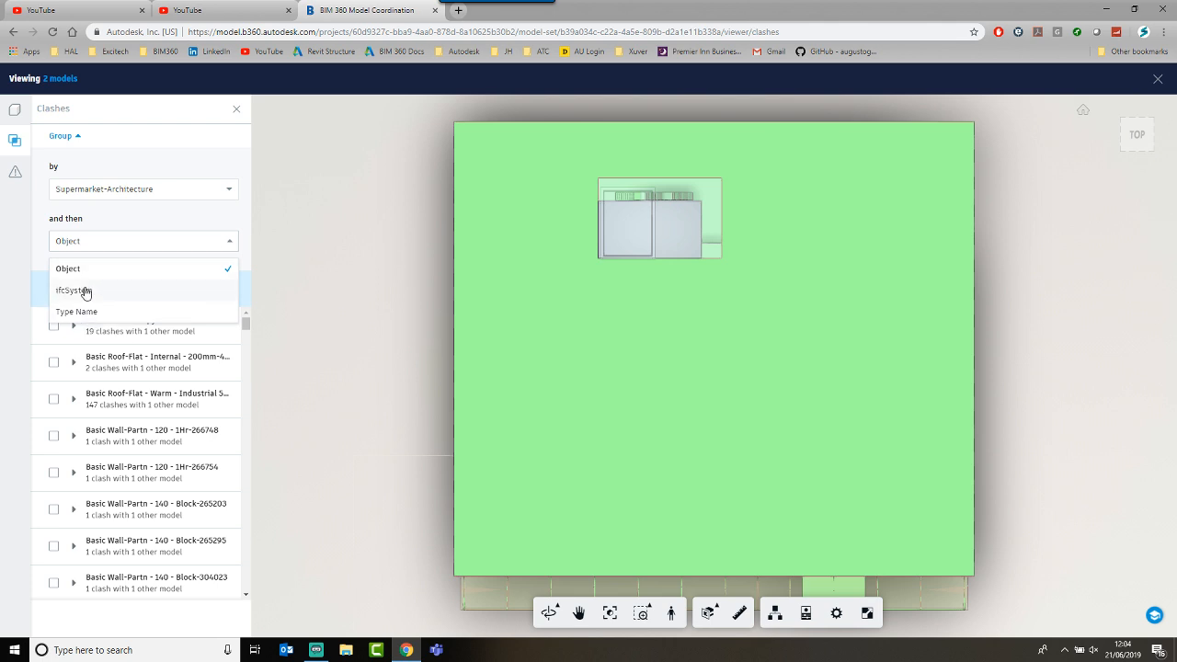
{"action": "left_click", "coordinate": [118, 228]}
Step: Group the clashes by Supermarket-Architecture_detached and check its secondary options, returning the grouping to Supermarket-Architecture
{"action": "left_click", "coordinate": [175, 190]}
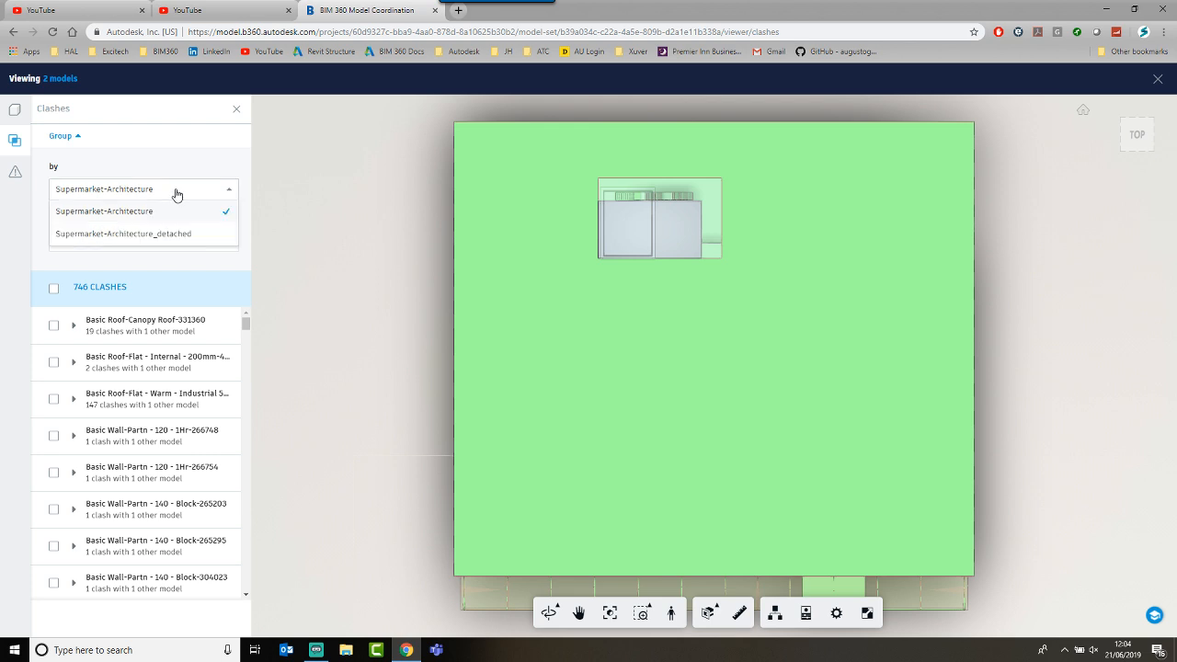
{"action": "left_click", "coordinate": [140, 234]}
{"action": "left_click", "coordinate": [143, 241]}
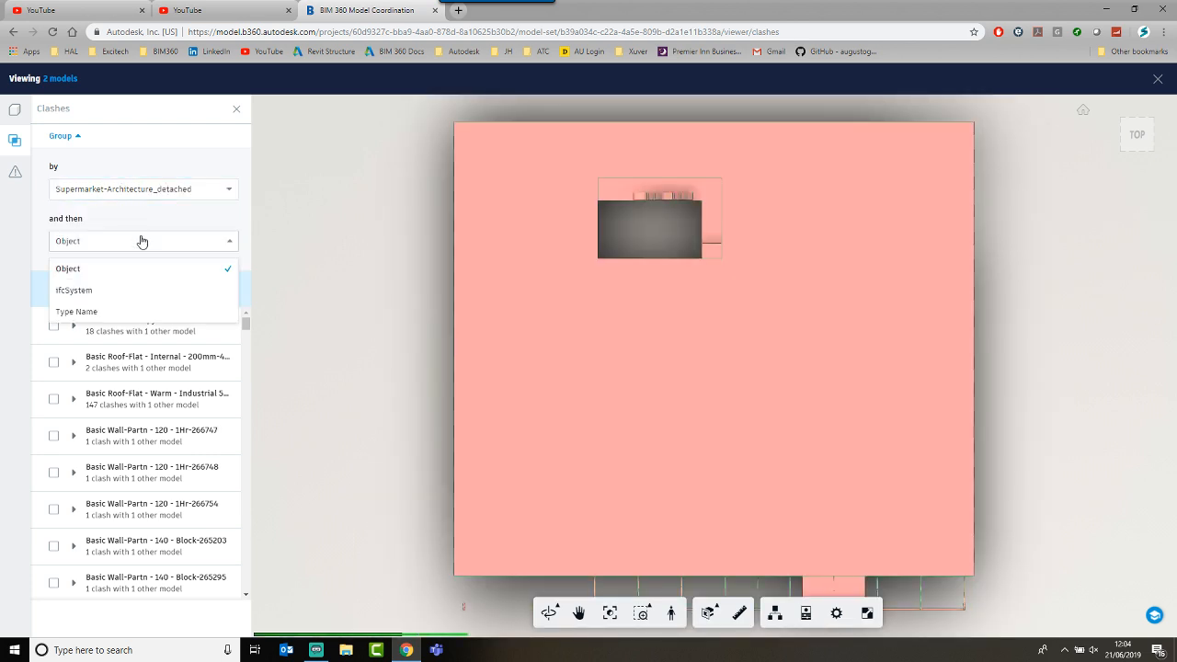
{"action": "left_click", "coordinate": [143, 240]}
{"action": "left_click", "coordinate": [180, 194]}
{"action": "left_click", "coordinate": [161, 211]}
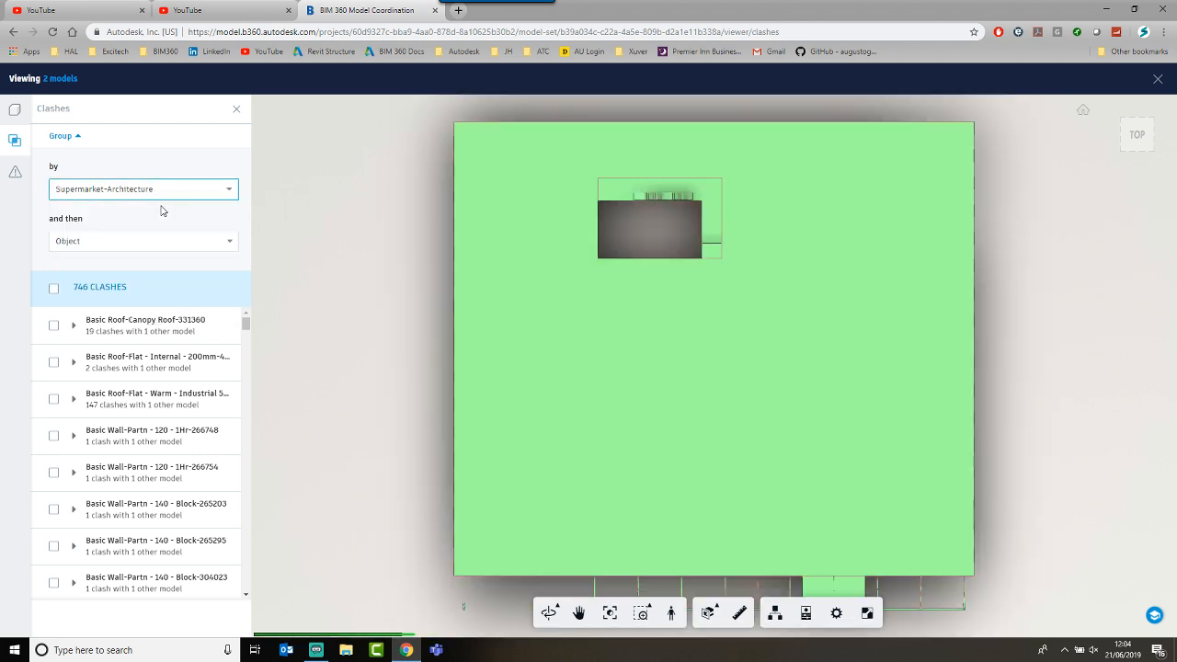
Step: Open the clashes between {3D}_Supermarket-MEP.rvt and Supermarket-Architecture_detached and set their secondary grouping to System Name
{"action": "left_click", "coordinate": [1157, 79]}
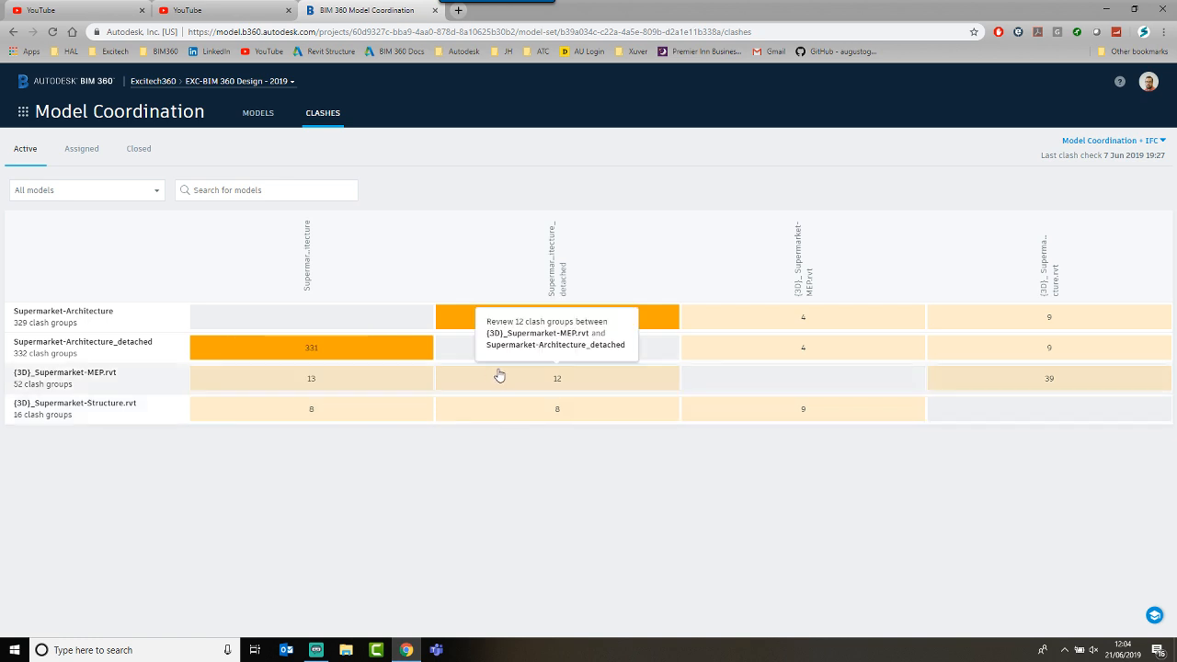
{"action": "left_click", "coordinate": [572, 378]}
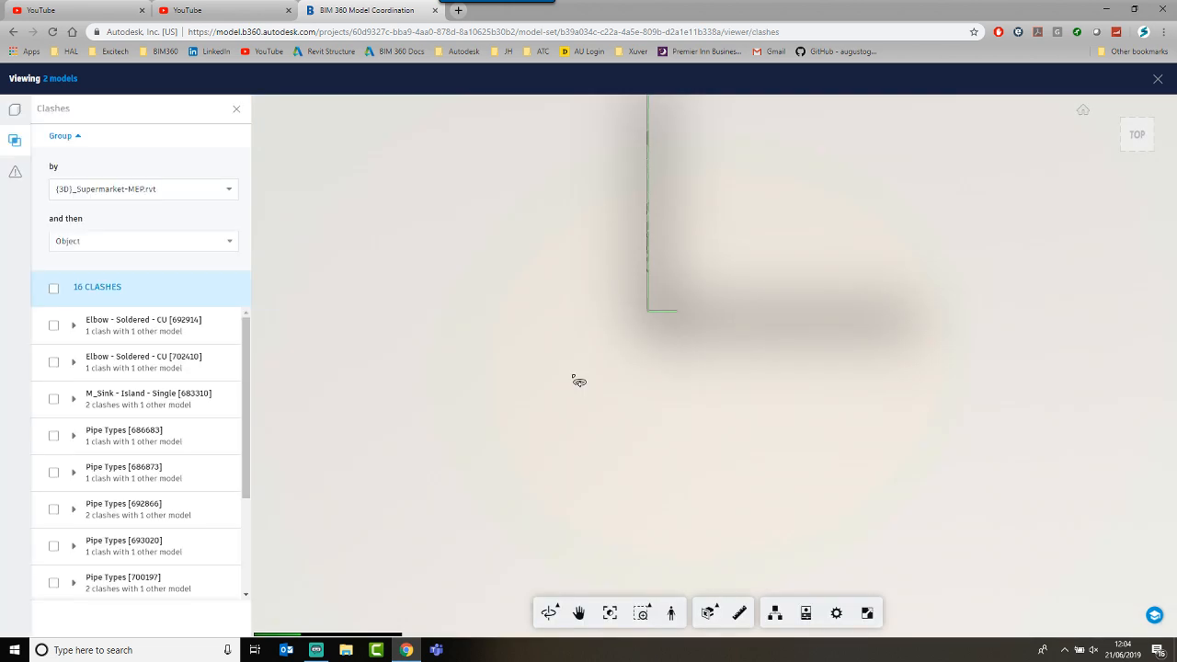
{"action": "left_click", "coordinate": [157, 245]}
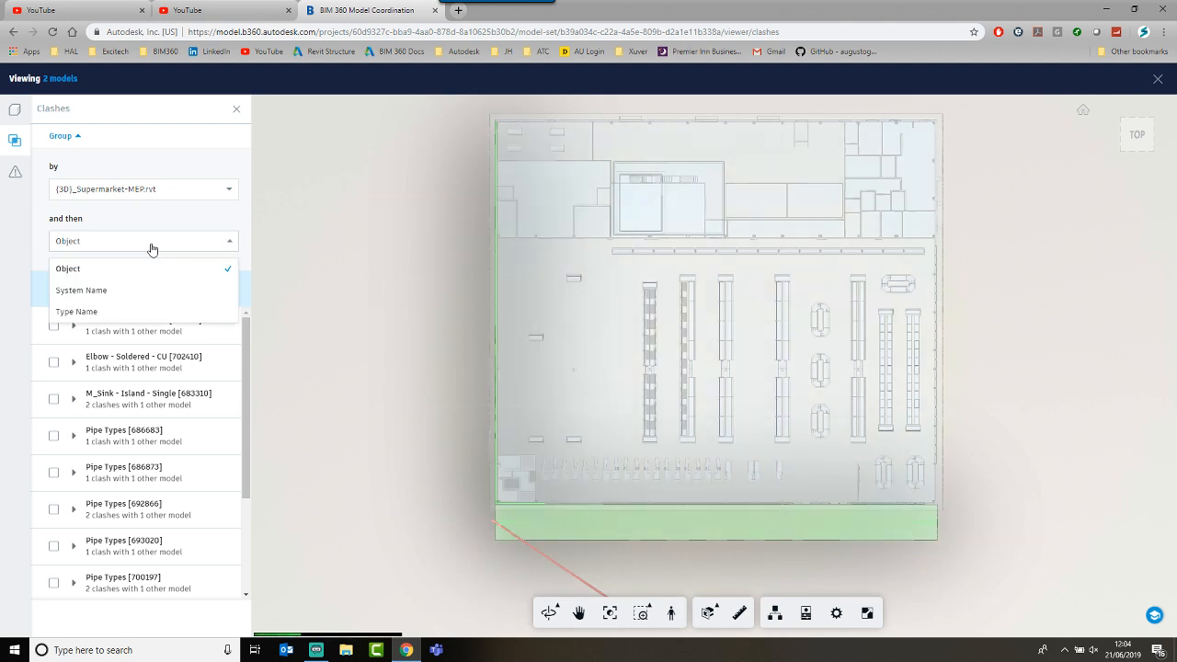
{"action": "key", "text": "ctrl"}
{"action": "key", "text": "ctrl"}
{"action": "key", "text": "ctrl"}
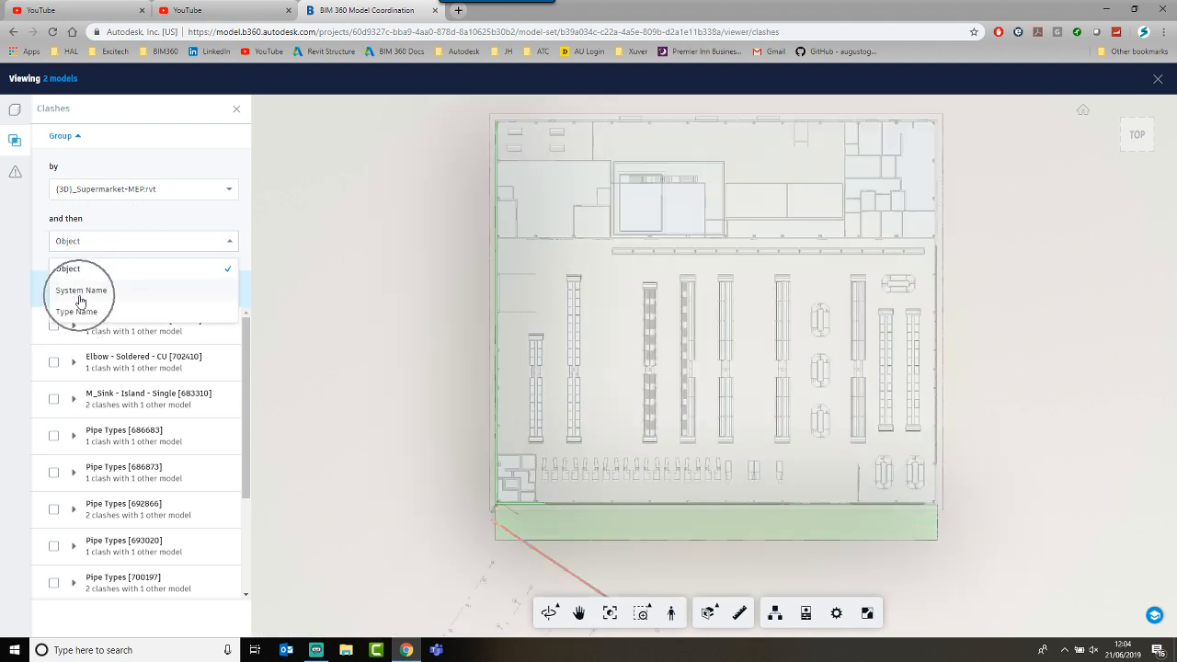
{"action": "key", "text": "ctrl"}
{"action": "key", "text": "ctrl"}
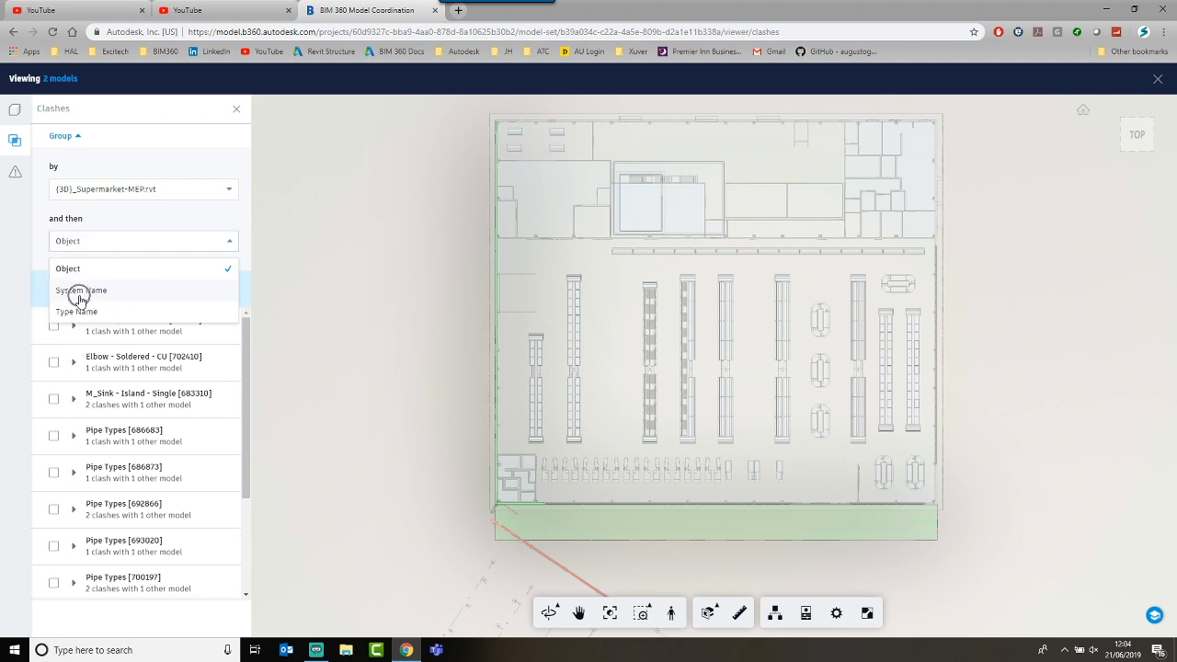
{"action": "key", "text": "ctrl"}
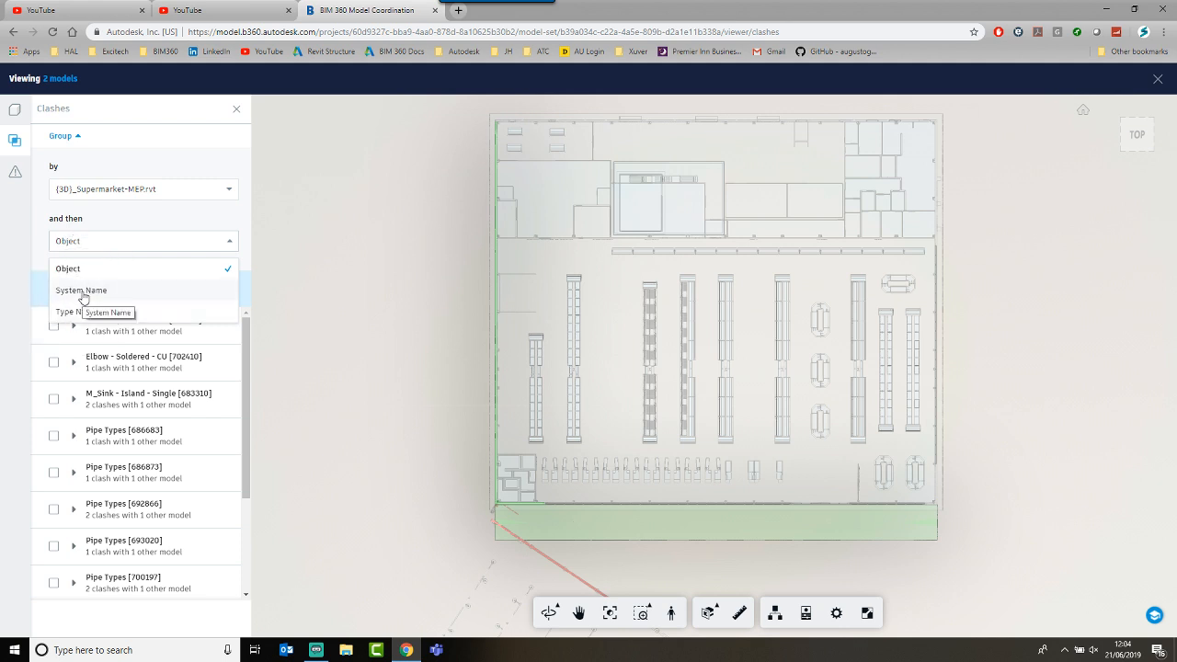
{"action": "left_click", "coordinate": [82, 291]}
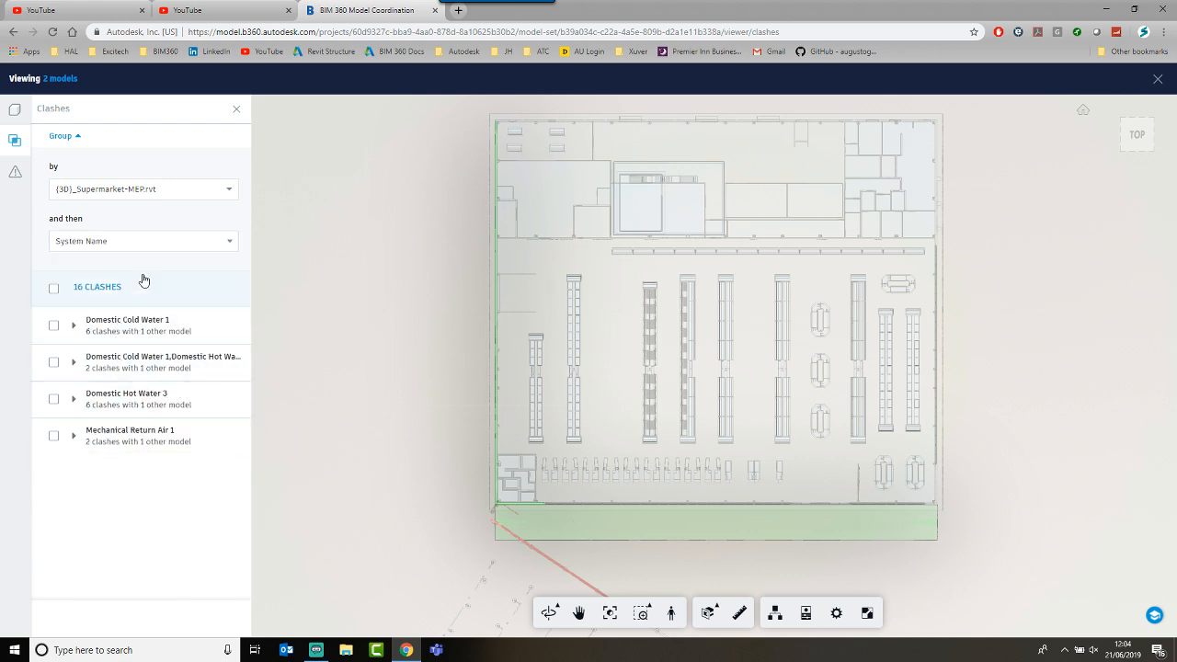
Step: Set the MEP clashes' secondary grouping to Type Name and return to the clash matrix
{"action": "left_click", "coordinate": [139, 245]}
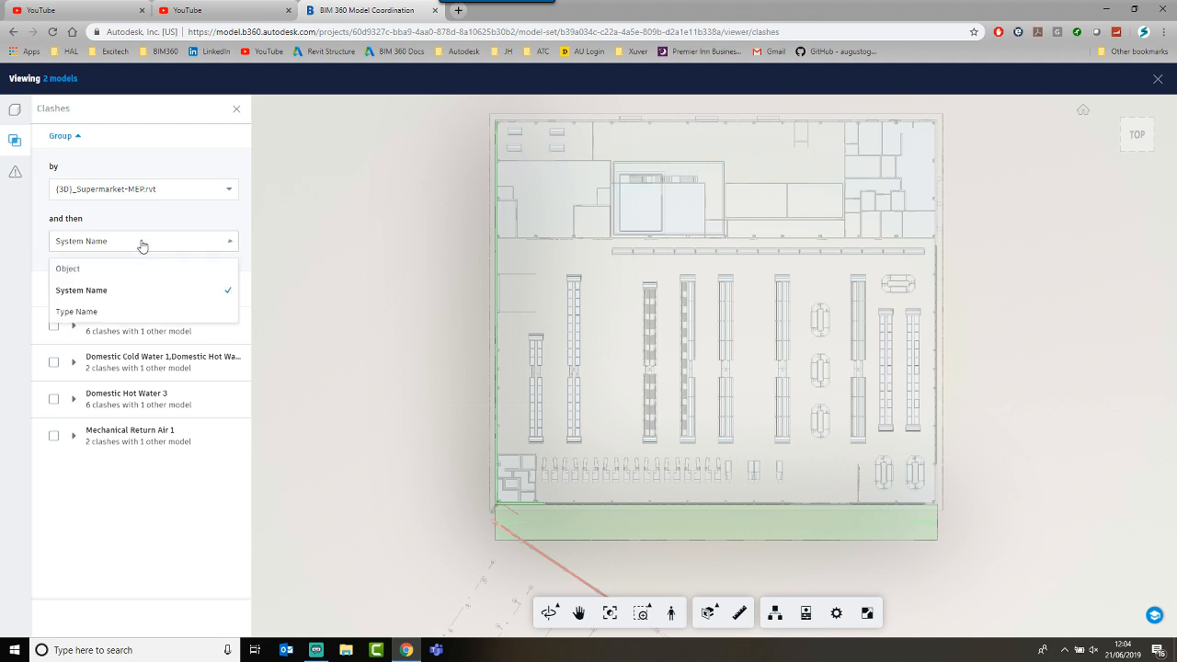
{"action": "left_click", "coordinate": [89, 312]}
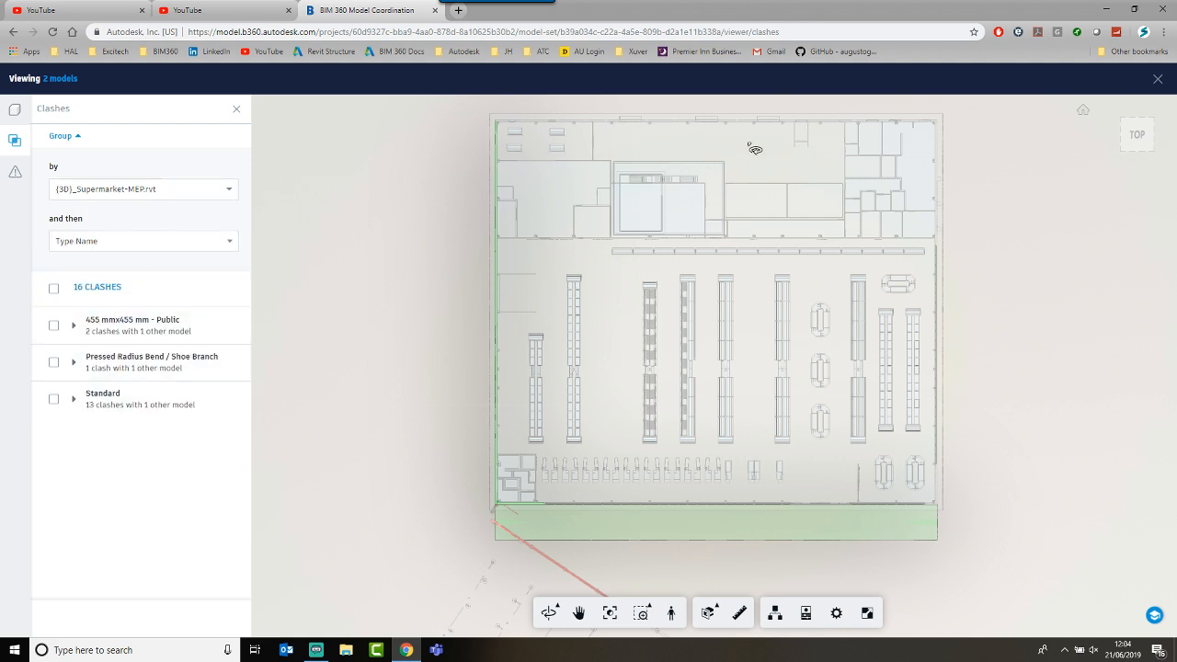
{"action": "left_click", "coordinate": [1156, 80]}
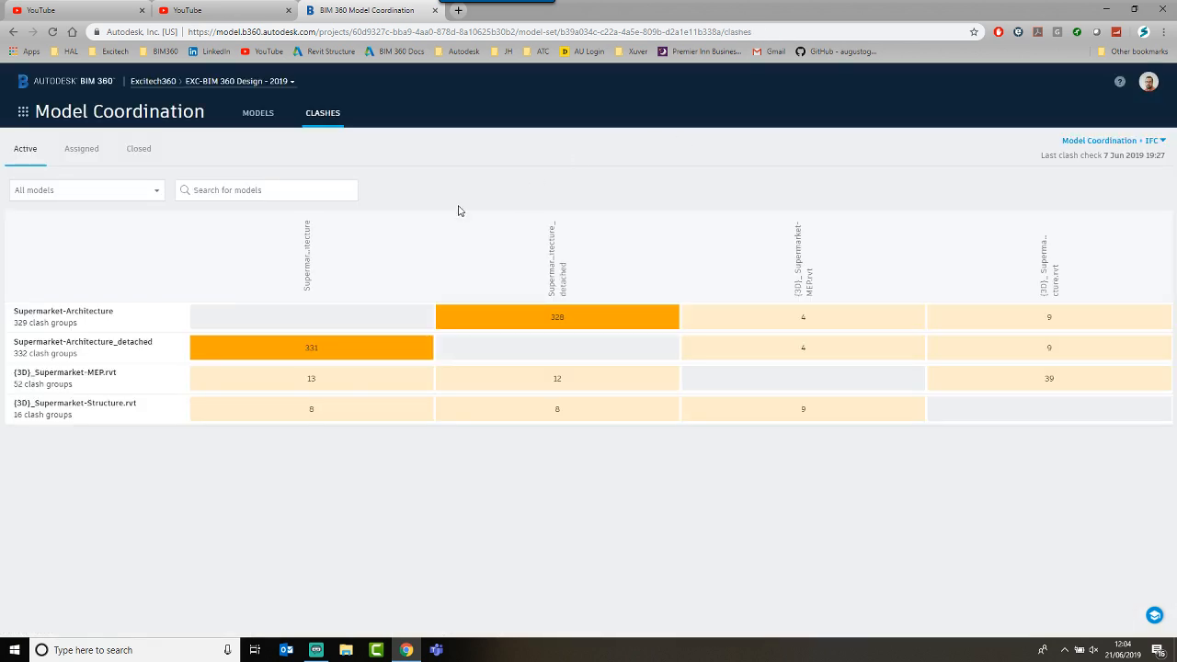
Step: Reopen the clashes between Supermarket-Architecture and Supermarket-Architecture_detached and examine the secondary grouping options and the clash list
{"action": "left_click", "coordinate": [550, 319]}
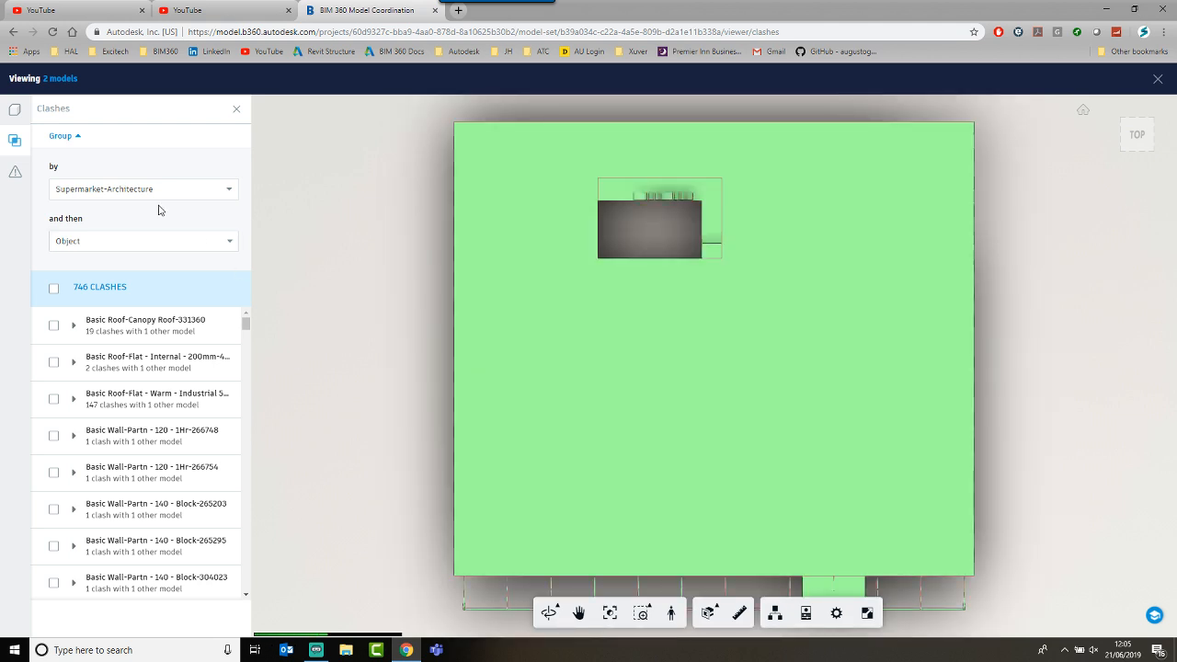
{"action": "left_click", "coordinate": [111, 243]}
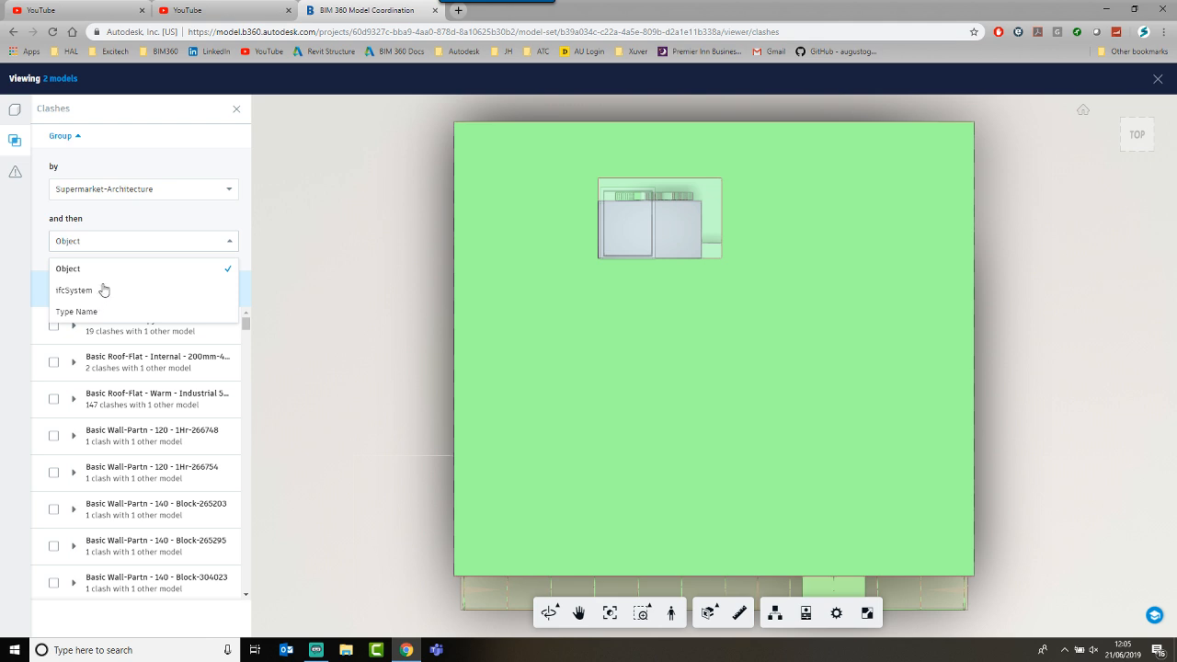
{"action": "left_click", "coordinate": [195, 219]}
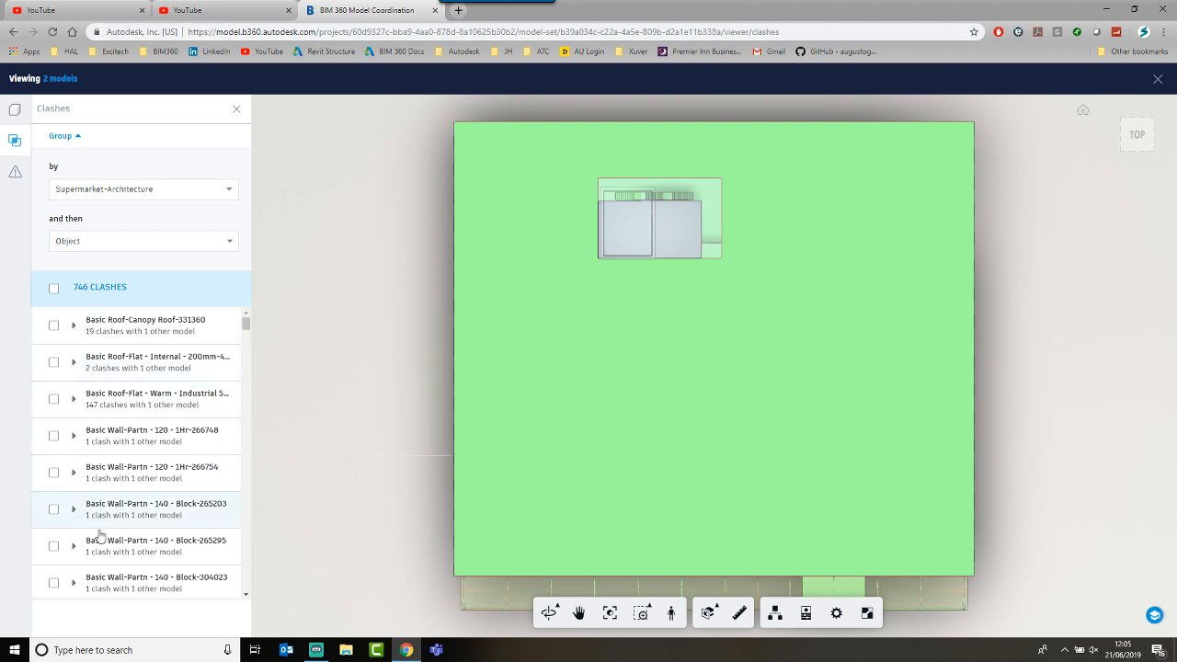
{"action": "scroll", "coordinate": [123, 396], "scroll_direction": "down", "scroll_amount": 2}
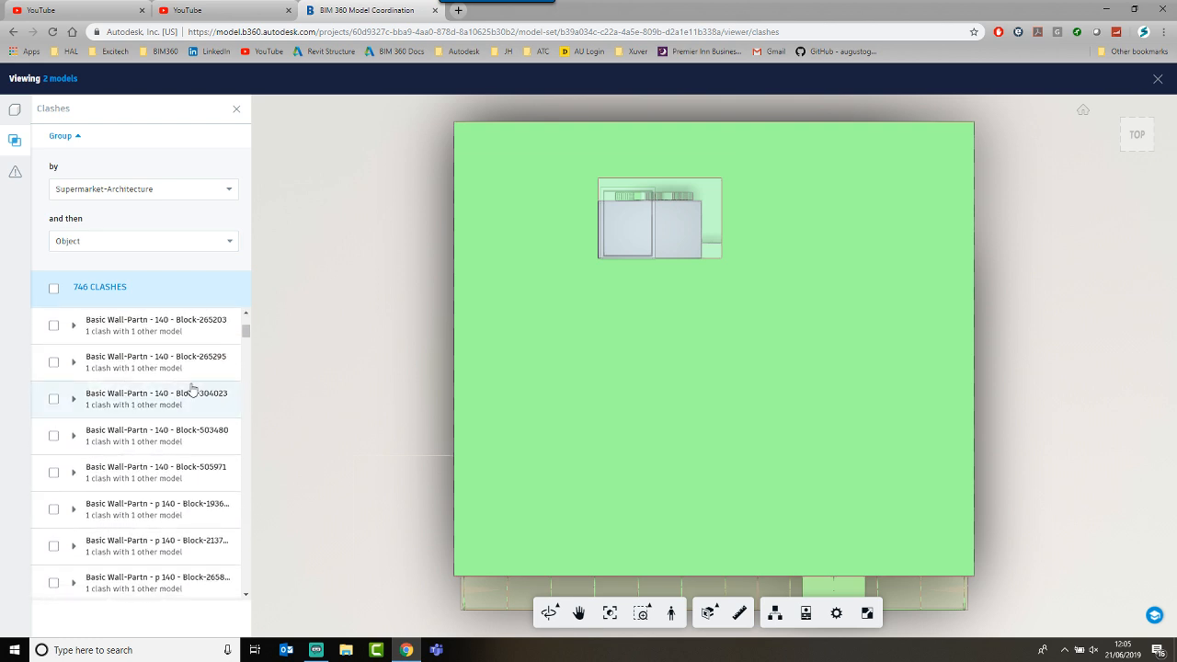
Step: Set the secondary grouping of the Supermarket-Architecture clashes to Type Name and select the 350 x 350mm clash group
{"action": "scroll", "coordinate": [165, 386], "scroll_direction": "up", "scroll_amount": 2}
{"action": "left_click", "coordinate": [94, 248]}
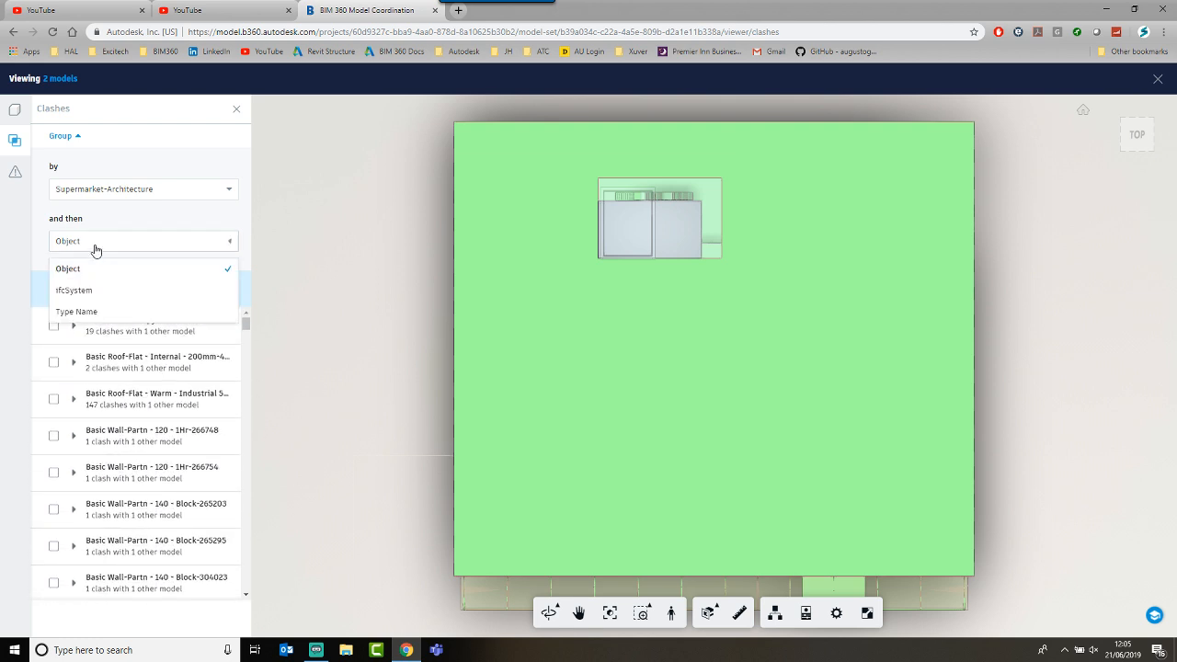
{"action": "left_click", "coordinate": [81, 311]}
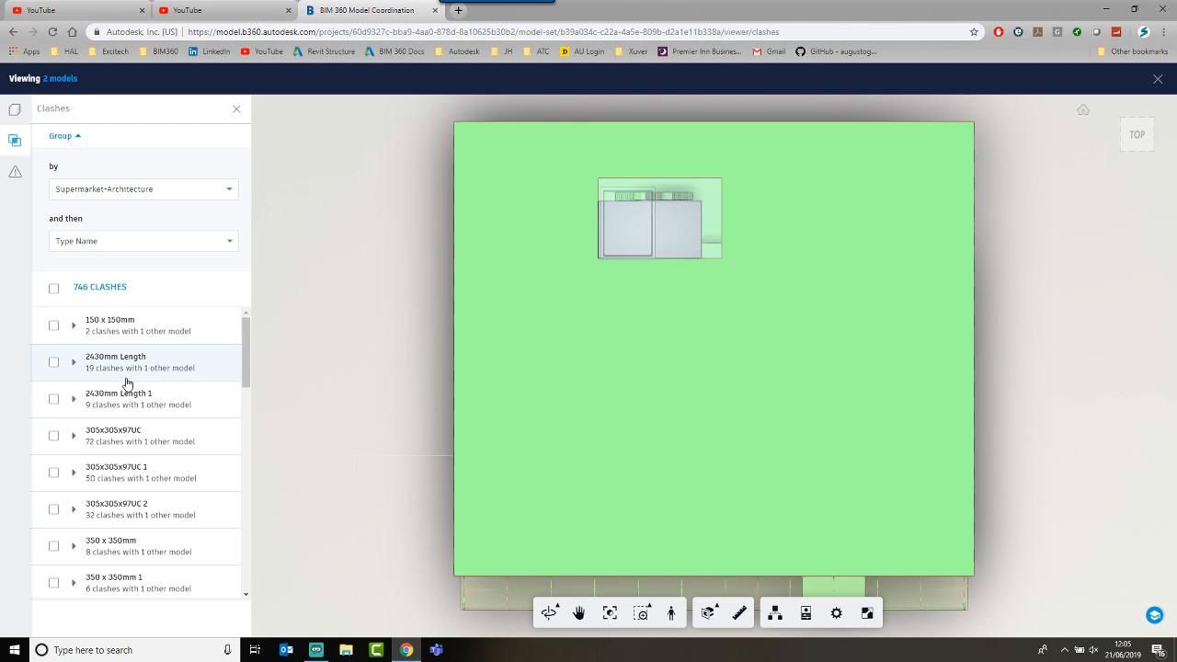
{"action": "scroll", "coordinate": [127, 383], "scroll_direction": "down", "scroll_amount": 1}
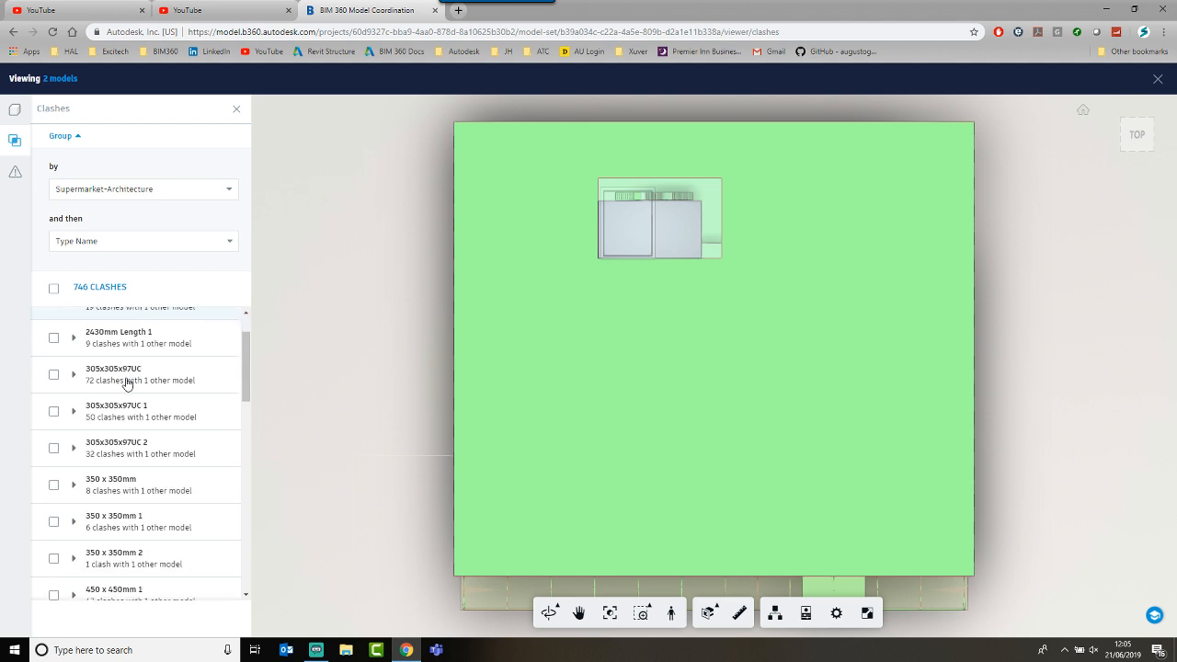
{"action": "left_click", "coordinate": [114, 488]}
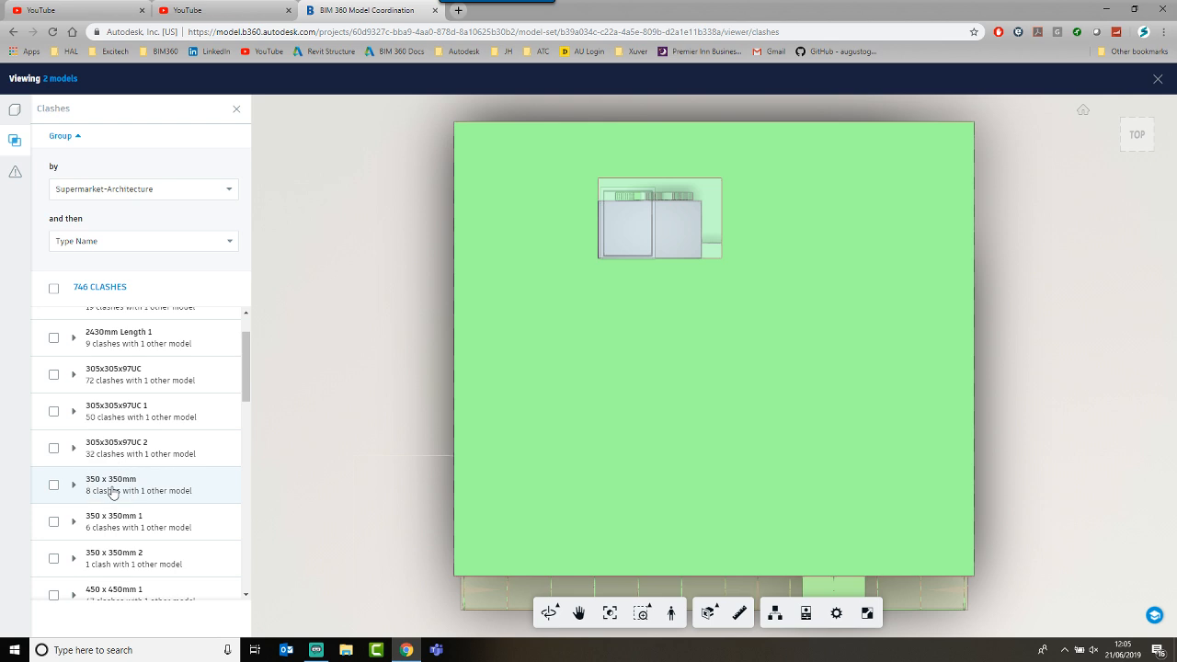
{"action": "left_click", "coordinate": [54, 485]}
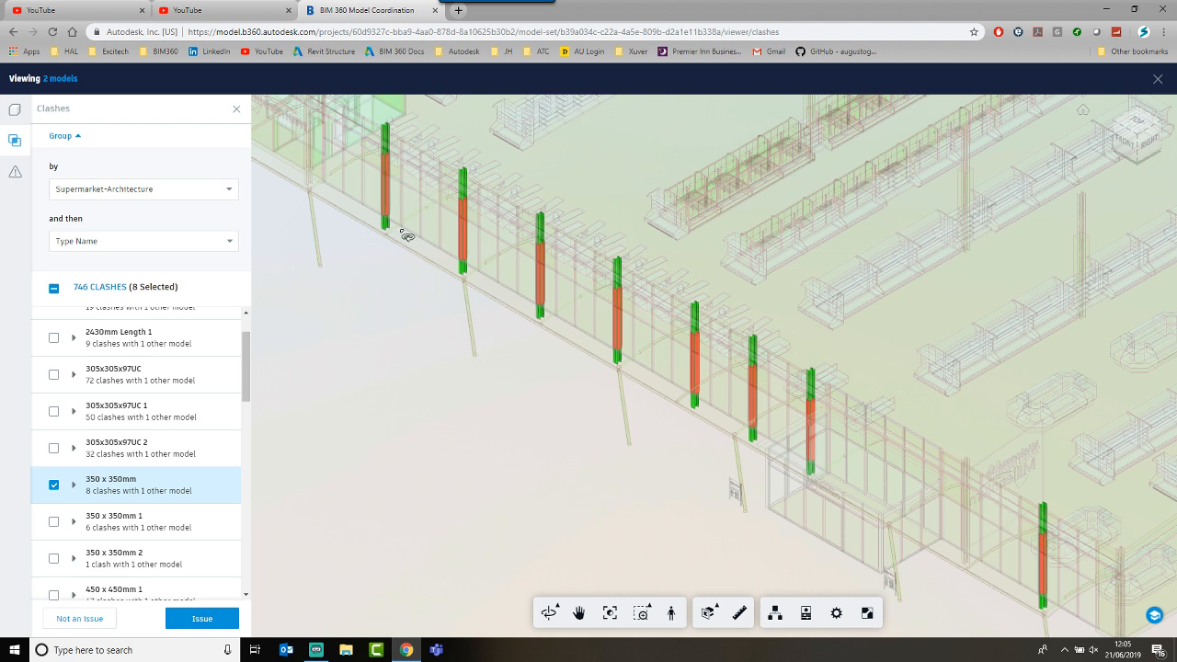
Step: Mark the selected 350 x 350mm clashes as not an issue, with reason Valid penetration and comment "All ok"
{"action": "left_click", "coordinate": [81, 619]}
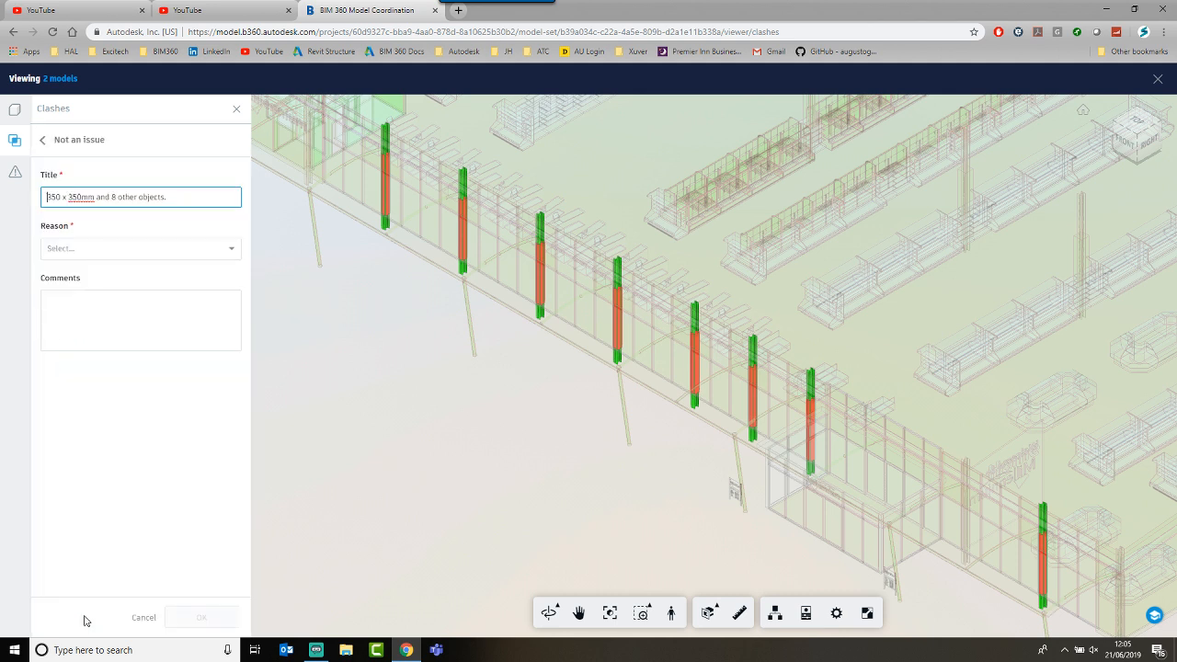
{"action": "left_click", "coordinate": [125, 250]}
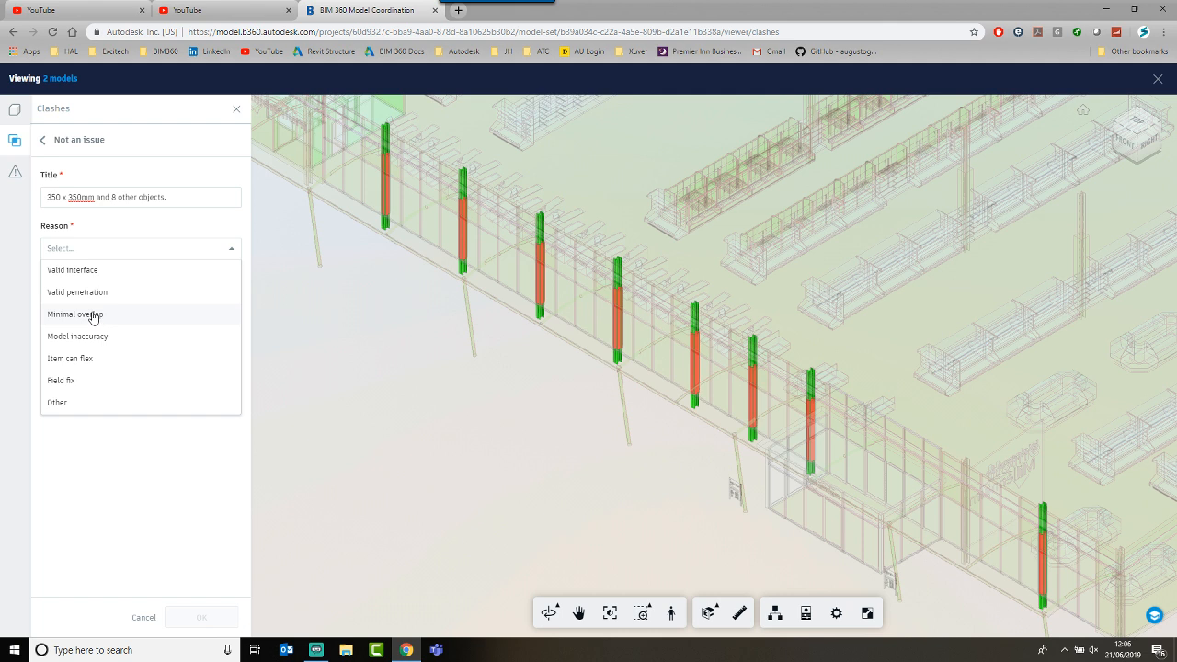
{"action": "left_click", "coordinate": [79, 292]}
{"action": "left_click", "coordinate": [116, 305]}
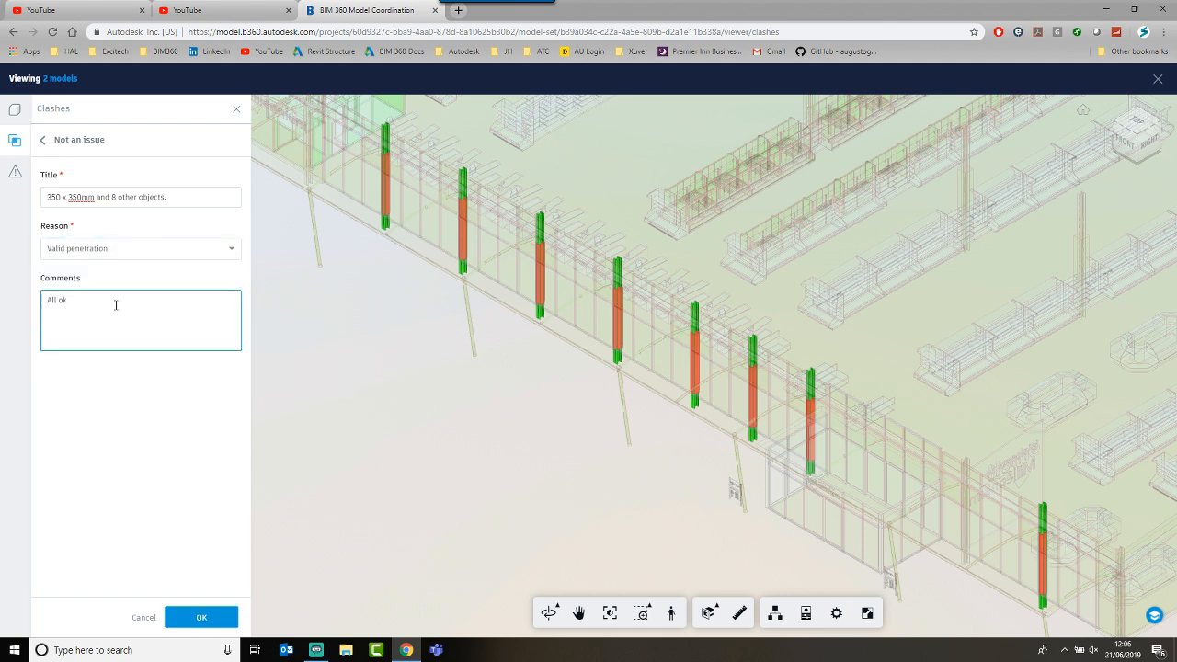
{"action": "left_click", "coordinate": [196, 616]}
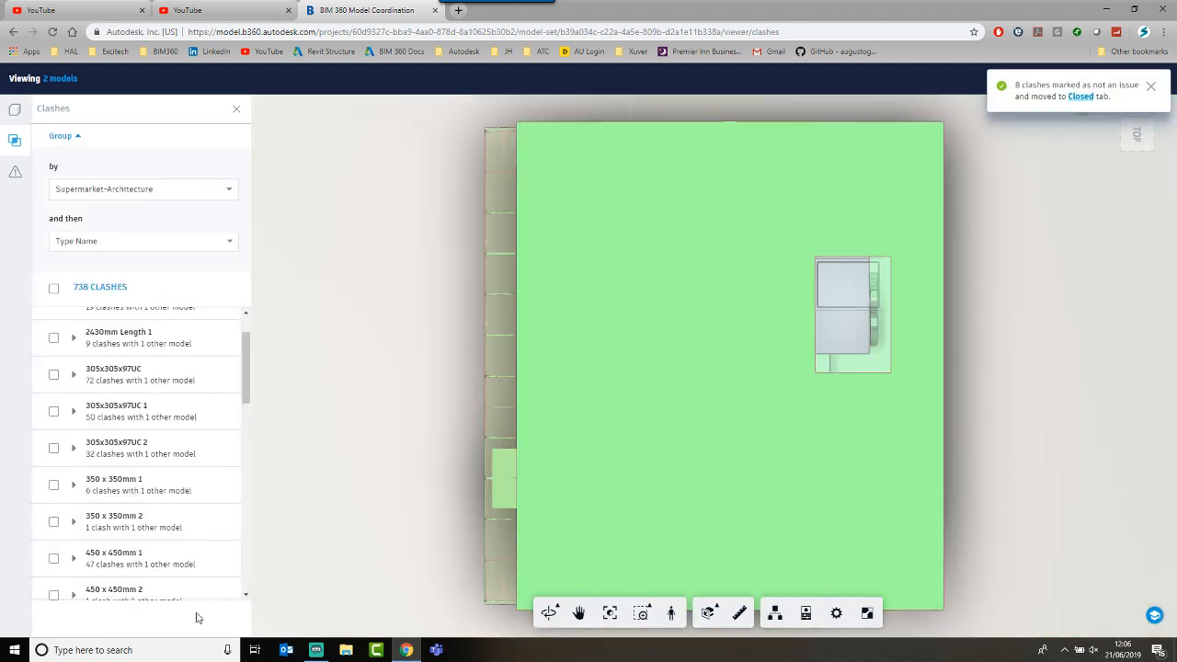
{"action": "left_click", "coordinate": [1151, 86]}
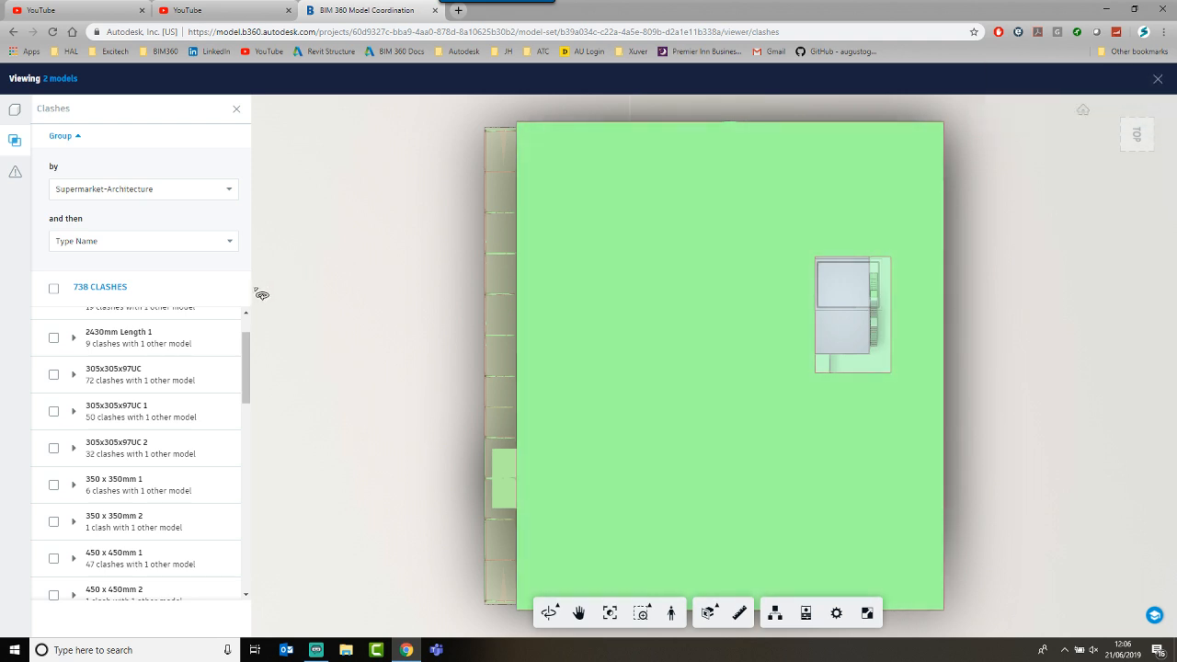
Step: Set the secondary grouping to ifcSystem and examine the clashes in the < No ifcsystem > group
{"action": "left_click", "coordinate": [103, 244]}
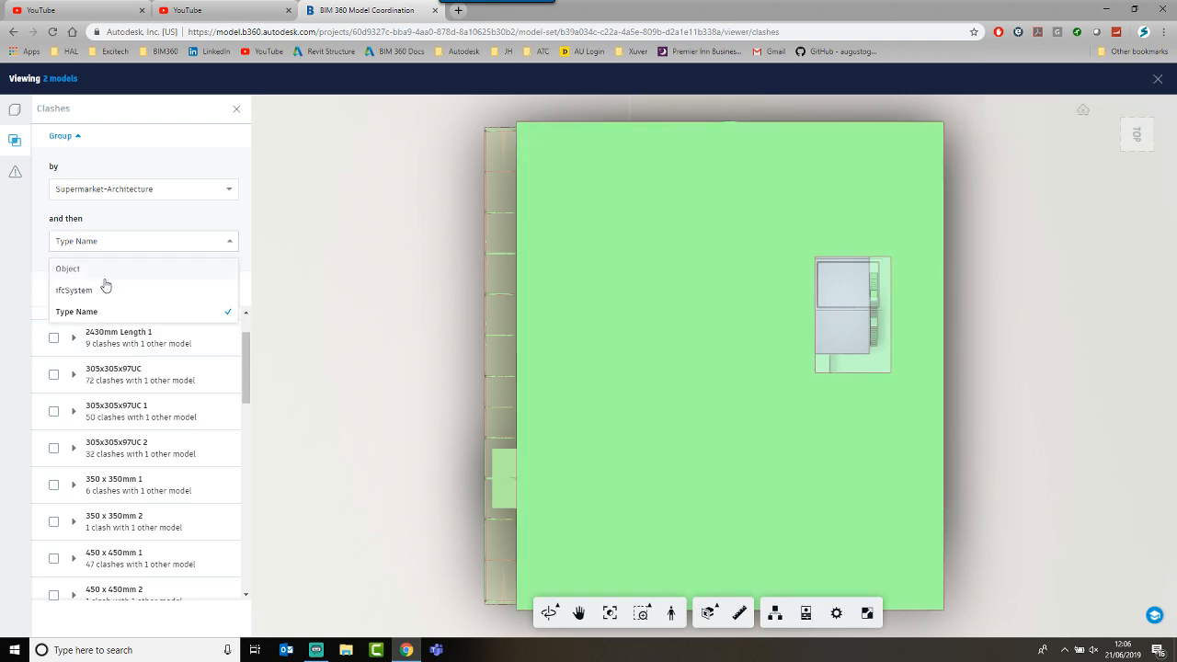
{"action": "left_click", "coordinate": [88, 295]}
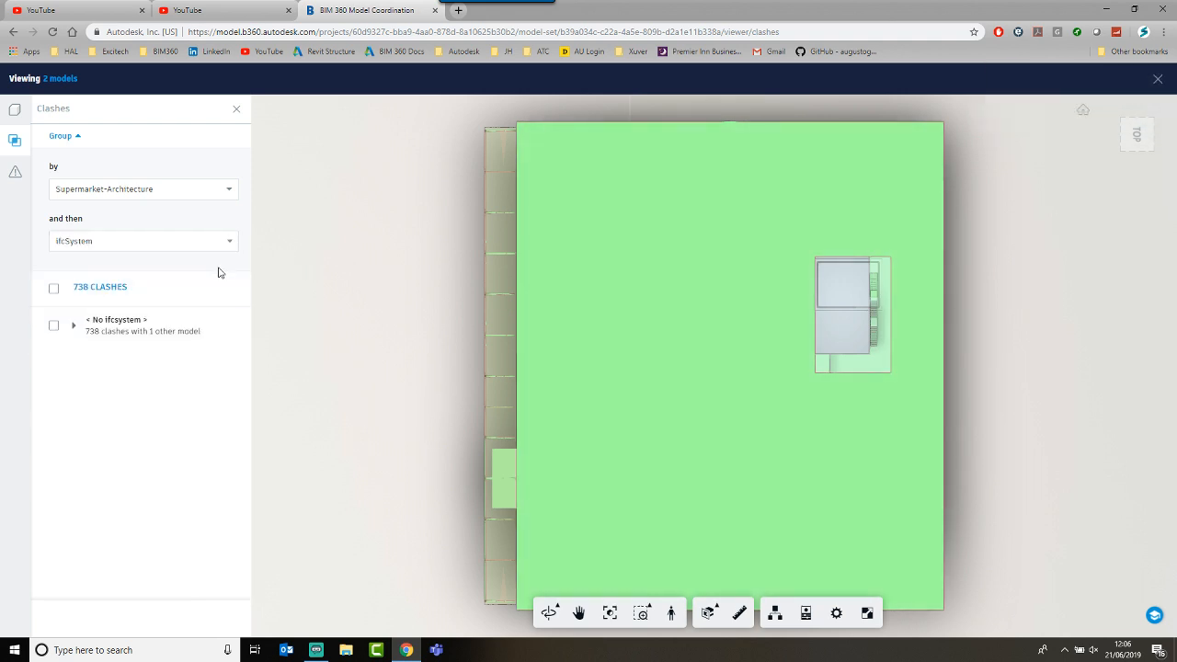
{"action": "left_click", "coordinate": [73, 330]}
{"action": "scroll", "coordinate": [127, 391], "scroll_direction": "down", "scroll_amount": 3}
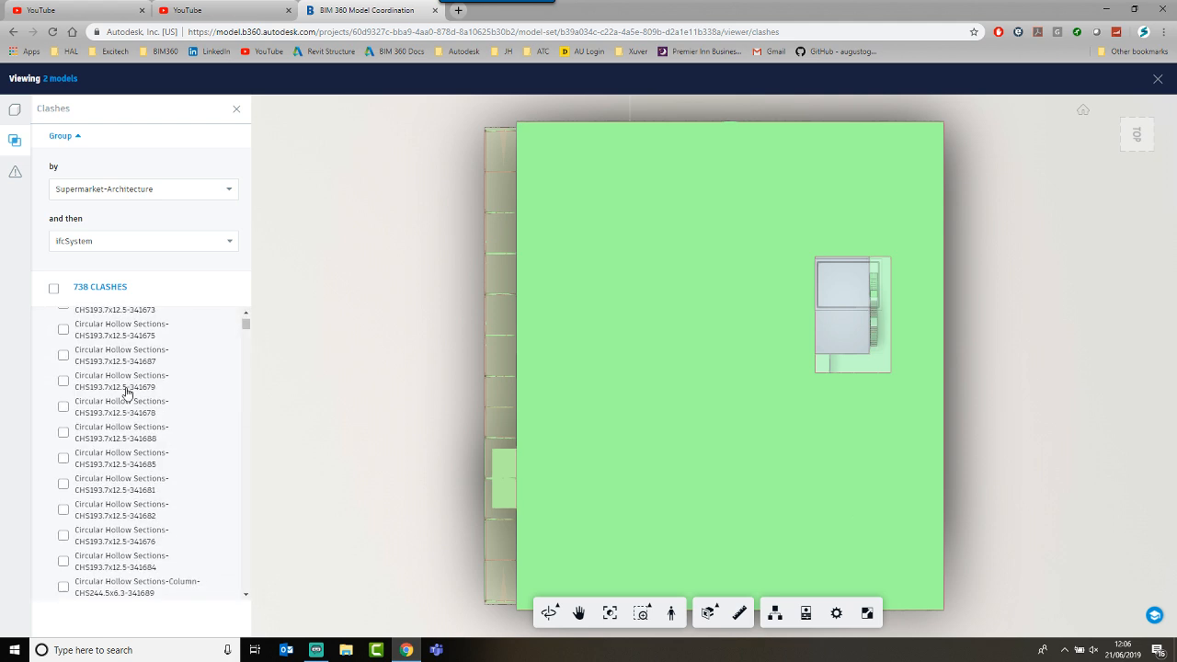
{"action": "scroll", "coordinate": [127, 391], "scroll_direction": "down", "scroll_amount": 10}
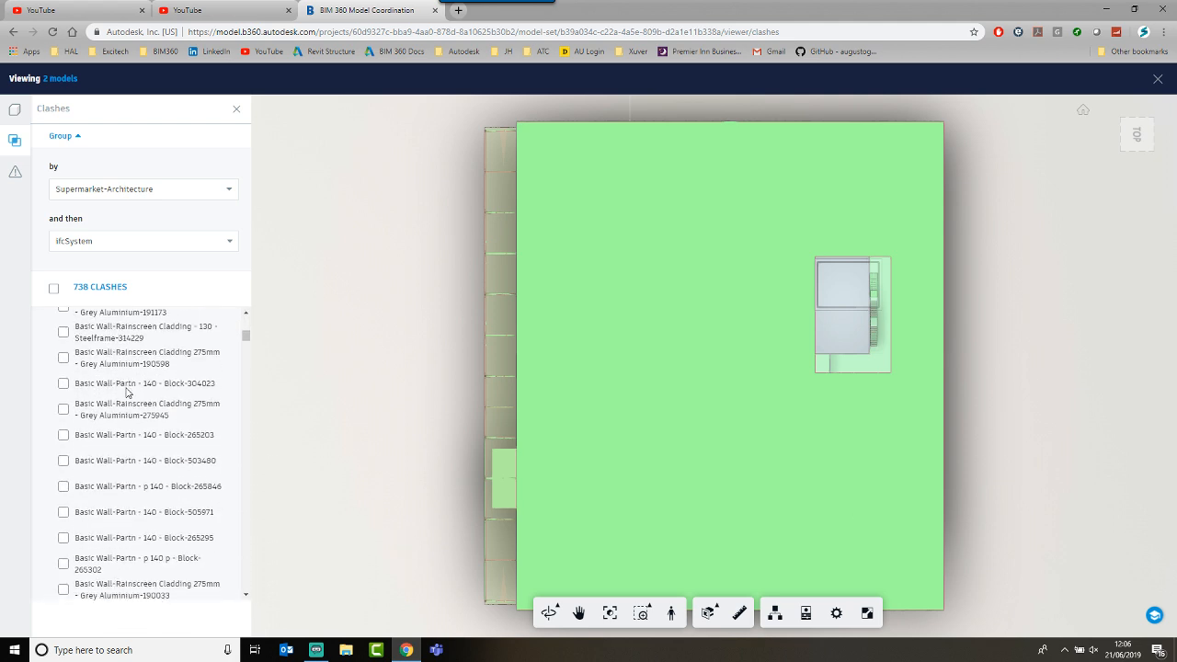
Step: Set the secondary grouping to Object and select the Circular Hollow Sections-CHS193.7x12.5-341682 clash group
{"action": "left_click", "coordinate": [151, 246]}
{"action": "left_click", "coordinate": [99, 271]}
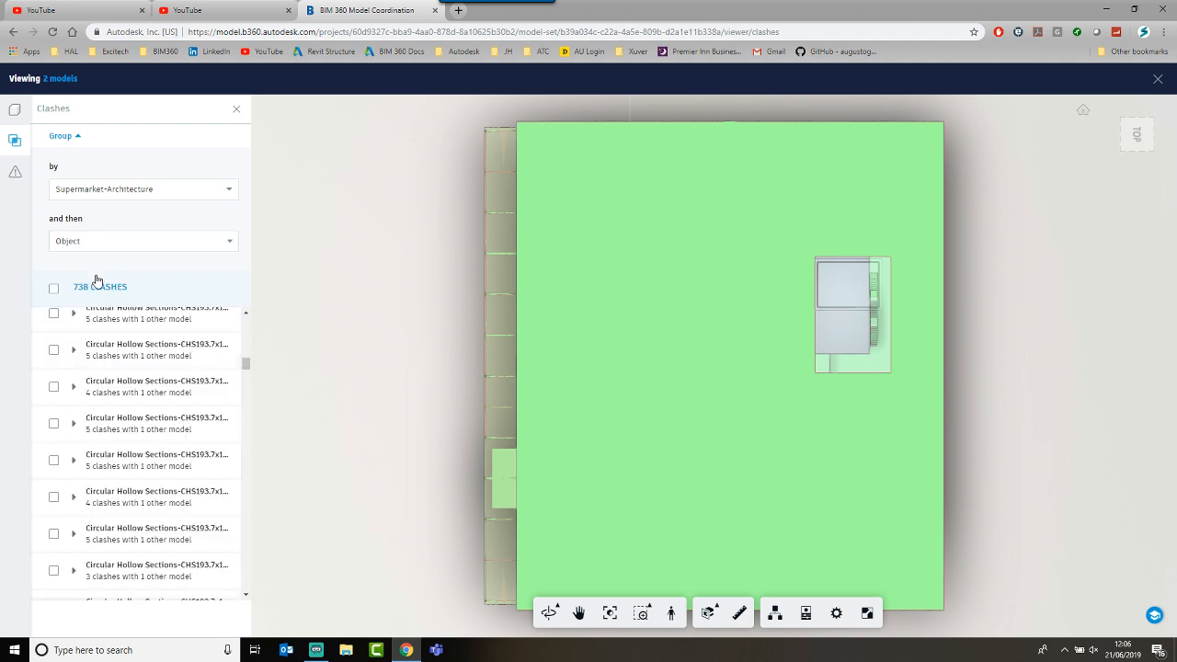
{"action": "left_click", "coordinate": [53, 387]}
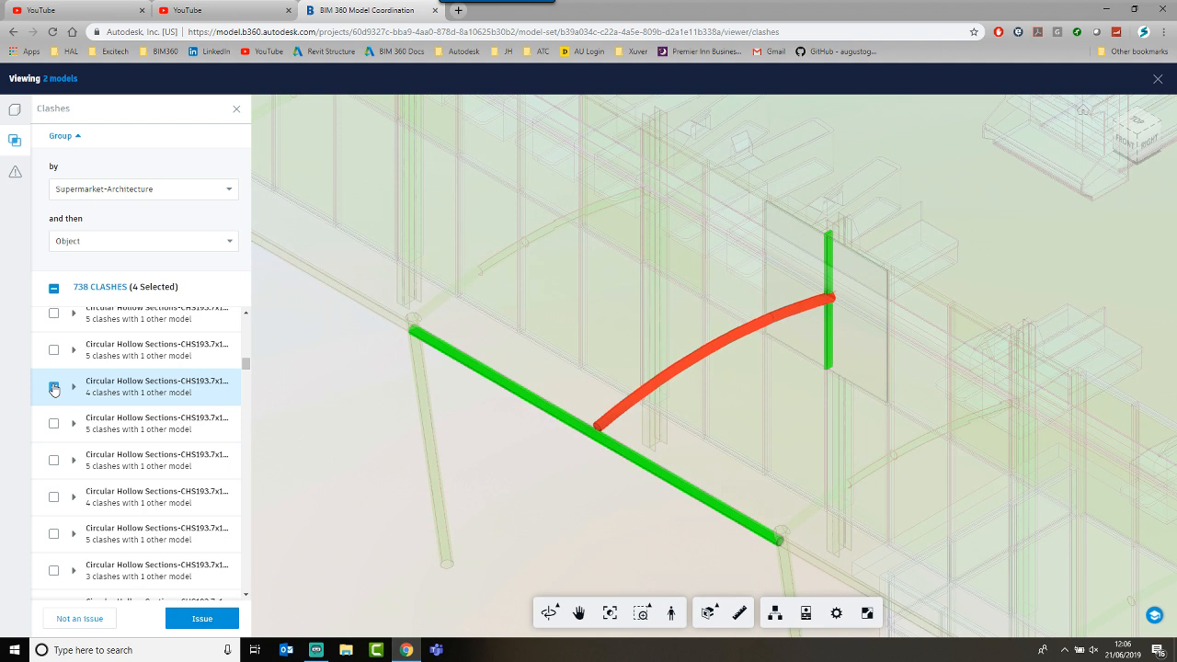
Step: Mark the selected Circular Hollow Sections clashes as not an issue, with reason Minimal overlap and comment "All ok"
{"action": "left_click", "coordinate": [94, 619]}
{"action": "left_click", "coordinate": [175, 259]}
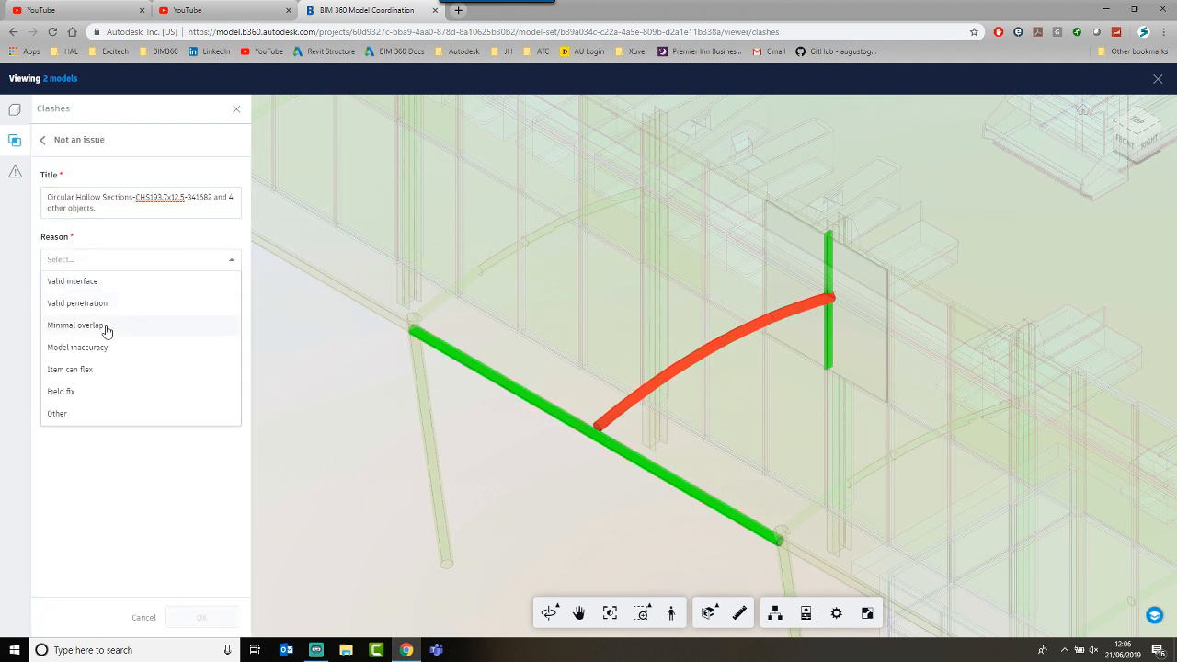
{"action": "left_click", "coordinate": [105, 325]}
{"action": "left_click", "coordinate": [151, 327]}
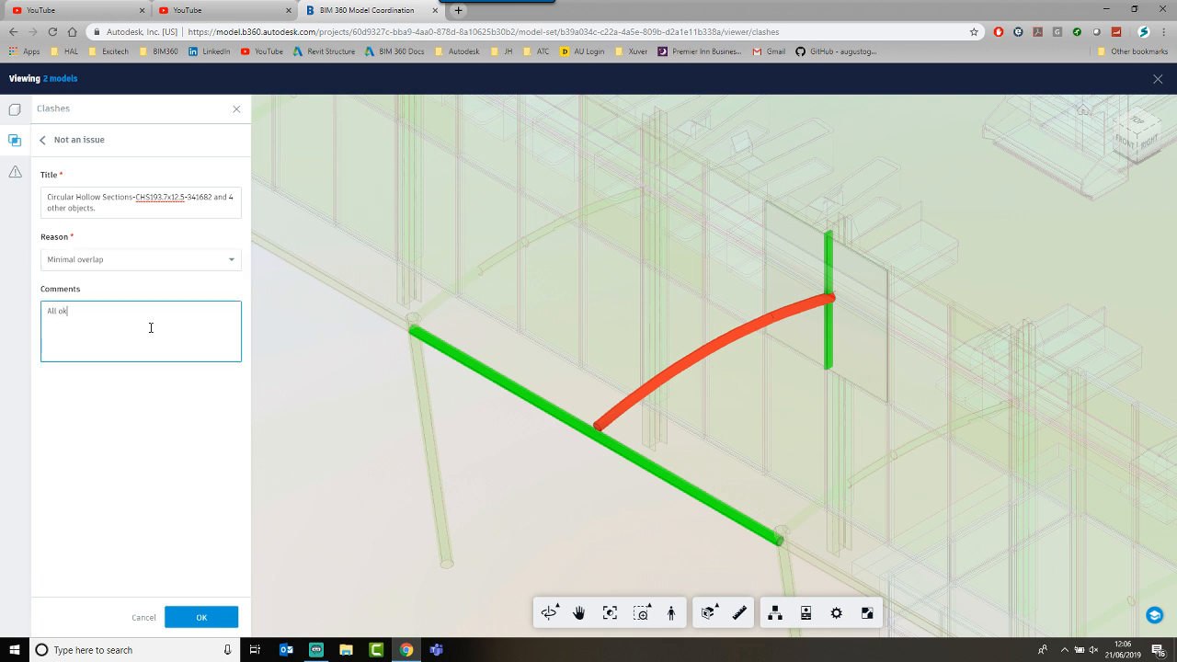
{"action": "left_click", "coordinate": [192, 614]}
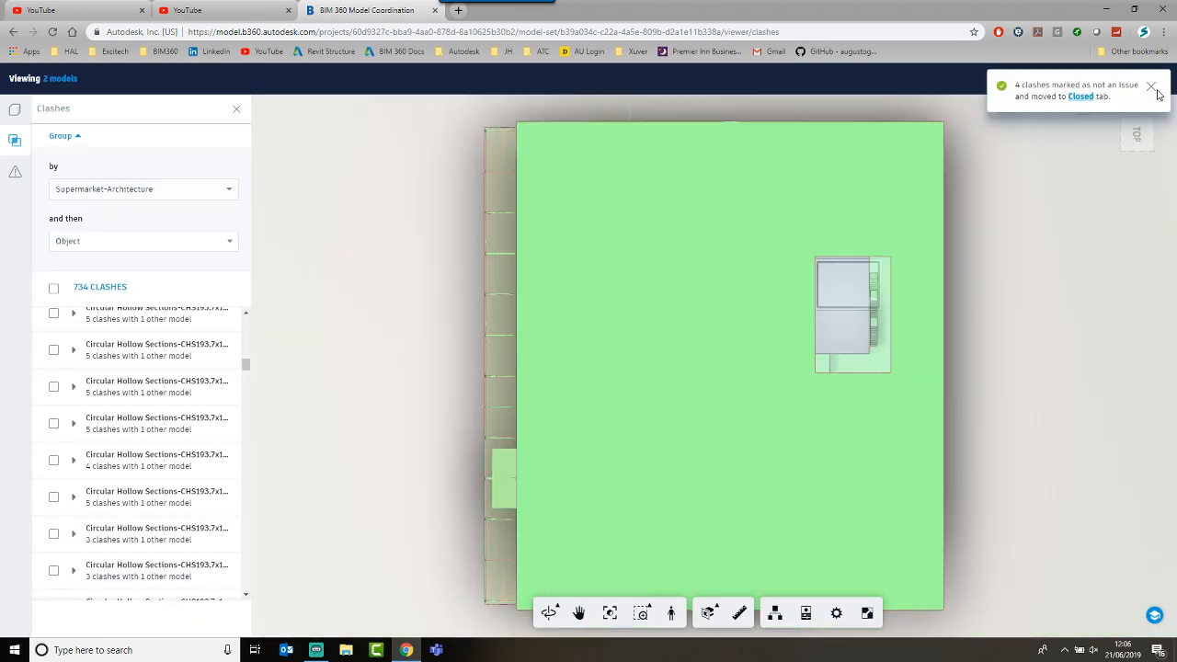
Step: Return to the clash matrix and open the clashes between {3D}_Supermarket-MEP.rvt and Supermarket-Architecture
{"action": "left_click", "coordinate": [1124, 149]}
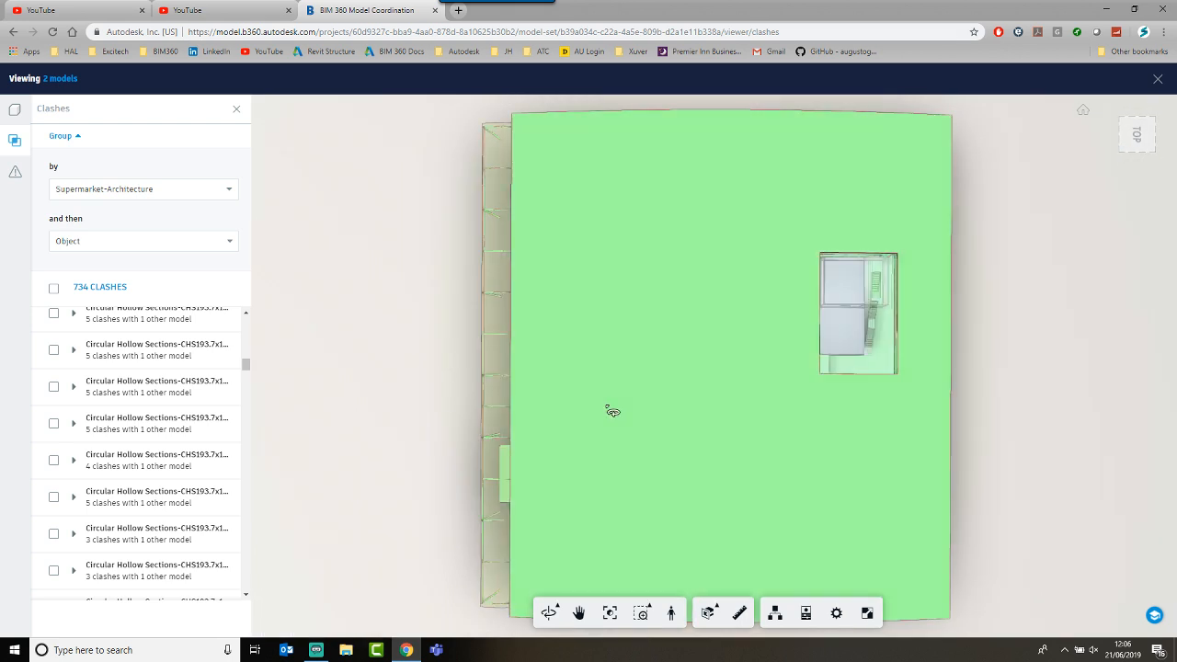
{"action": "left_click", "coordinate": [1124, 150]}
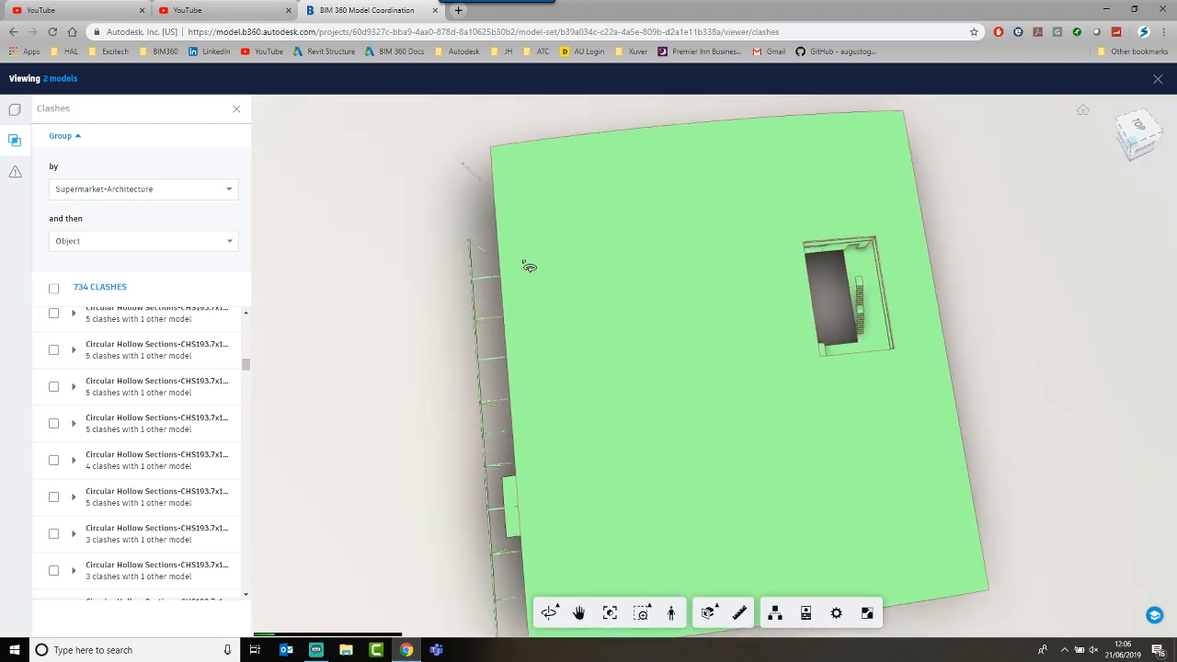
{"action": "left_click", "coordinate": [1158, 81]}
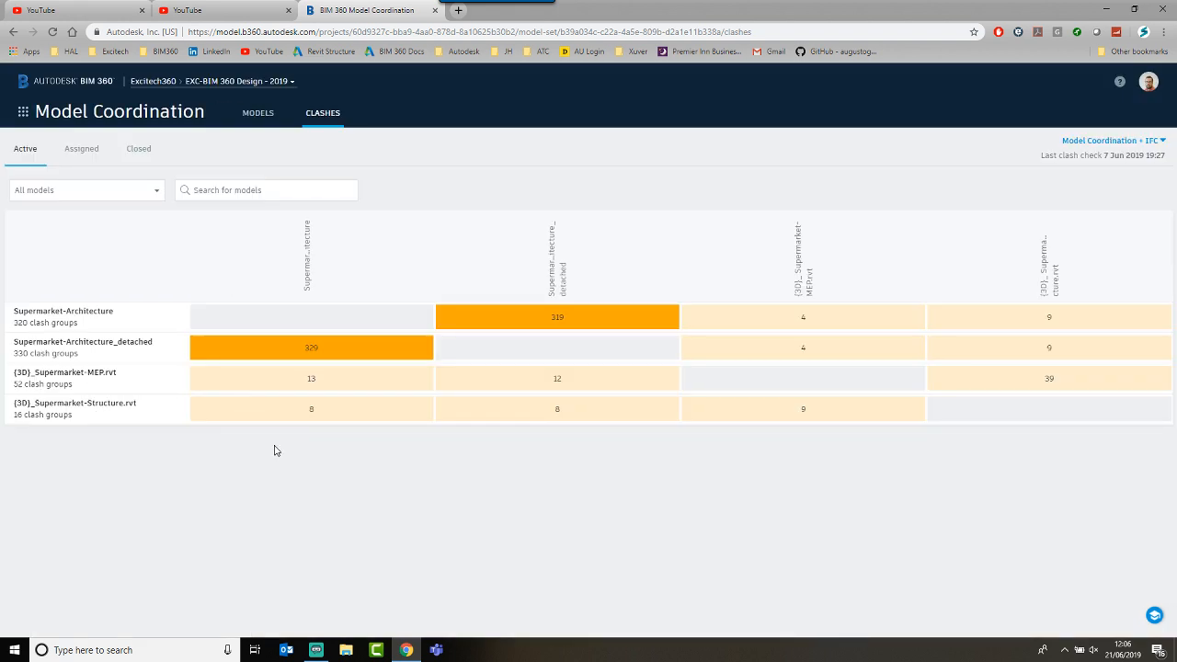
{"action": "left_click", "coordinate": [307, 380]}
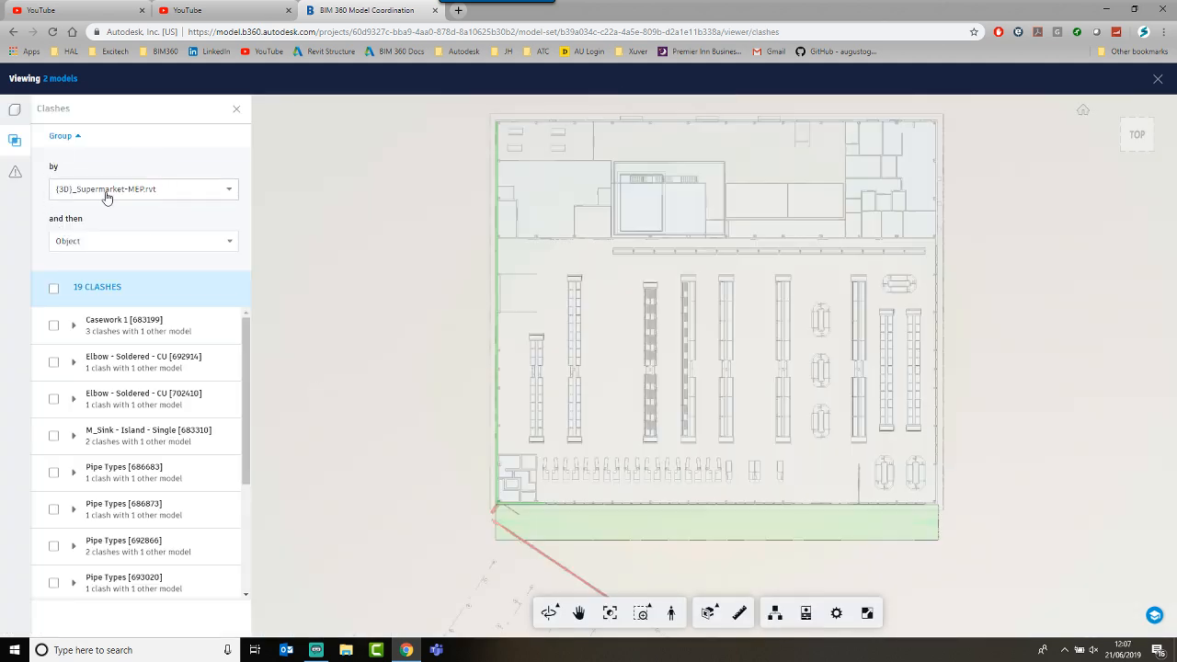
Step: Set the MEP clashes' secondary grouping to System Name, select the Domestic Cold Water 1 group and inspect it in the model
{"action": "left_click", "coordinate": [90, 248]}
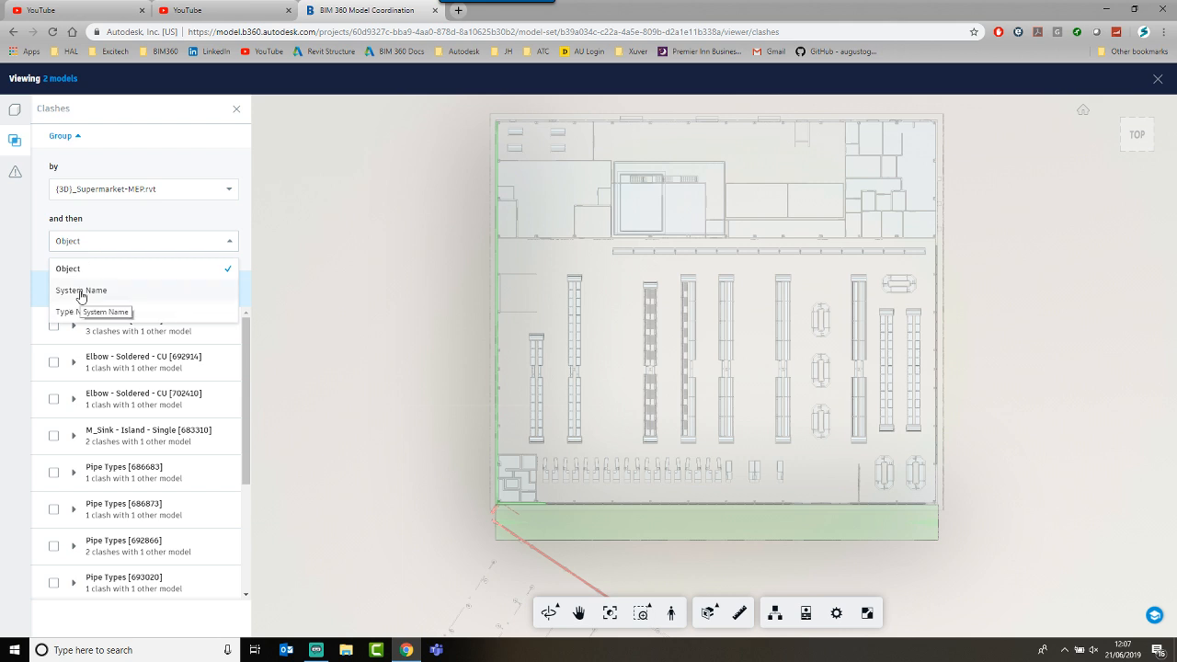
{"action": "left_click", "coordinate": [80, 292]}
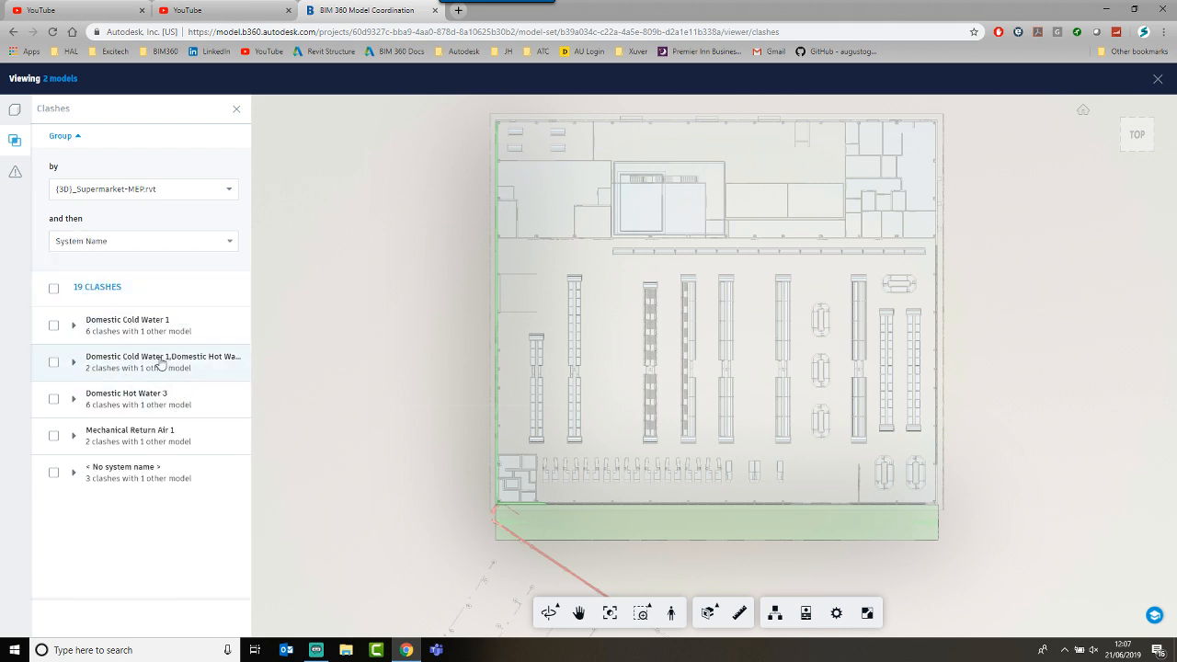
{"action": "left_click", "coordinate": [53, 326]}
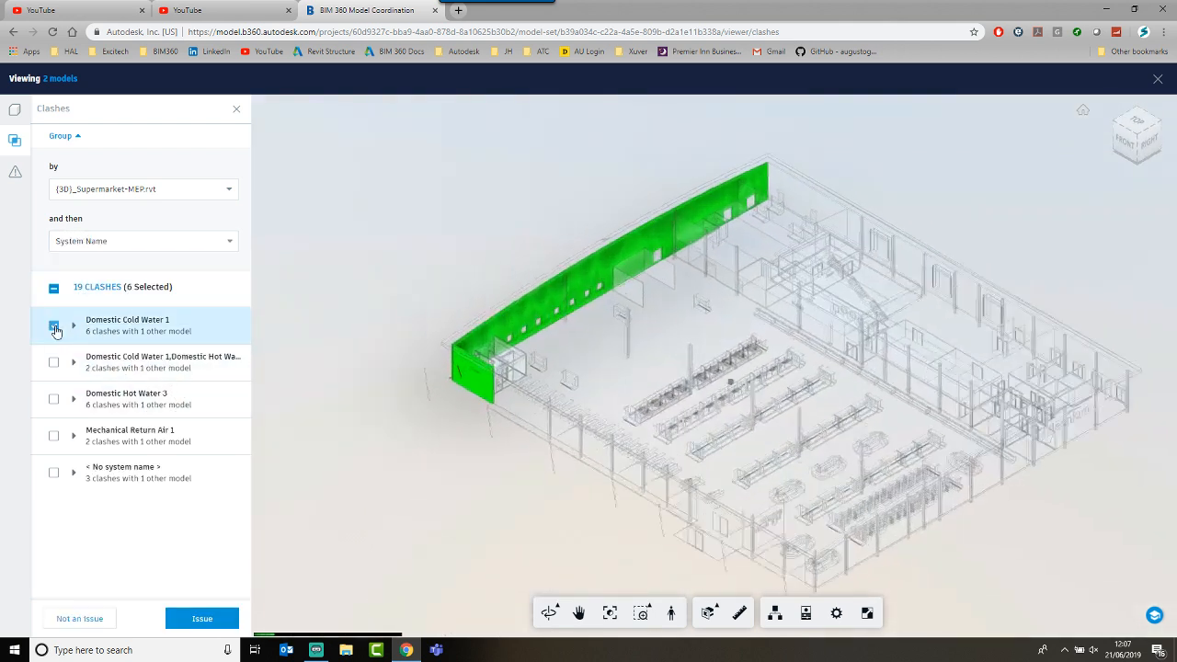
{"action": "left_click_drag", "start_coordinate": [622, 423], "coordinate": [585, 395]}
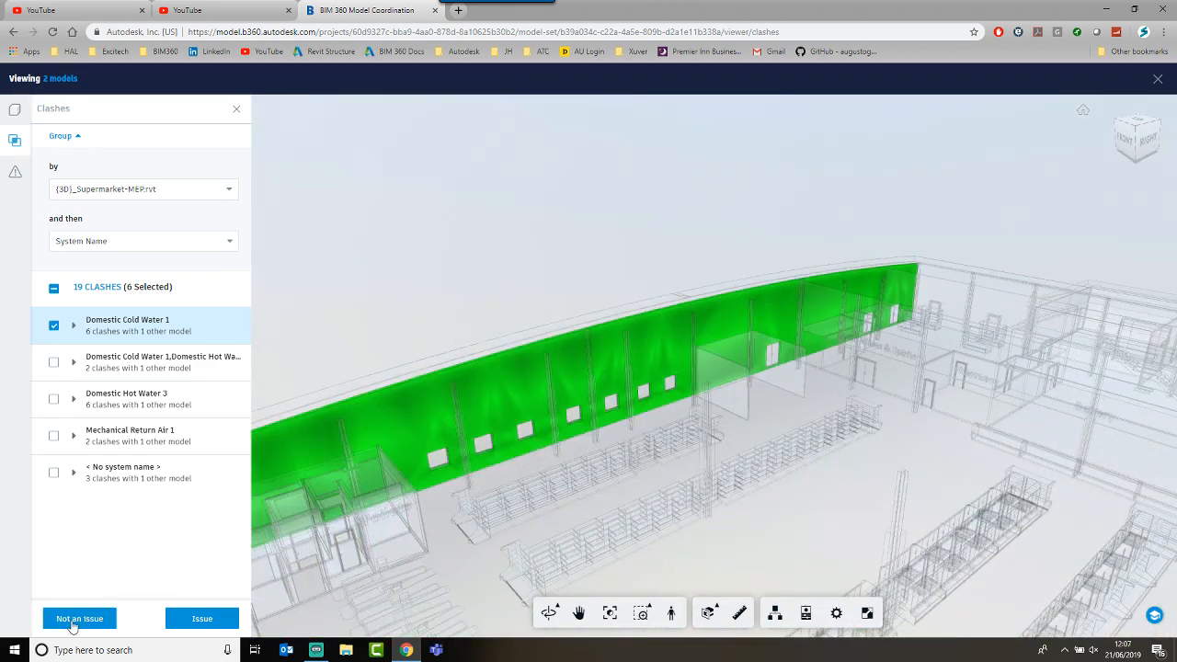
Step: Mark the Domestic Cold Water 1 clashes as not an issue, with reason Field fix and comment "to be fixed on site"
{"action": "left_click", "coordinate": [72, 619]}
{"action": "left_click", "coordinate": [115, 253]}
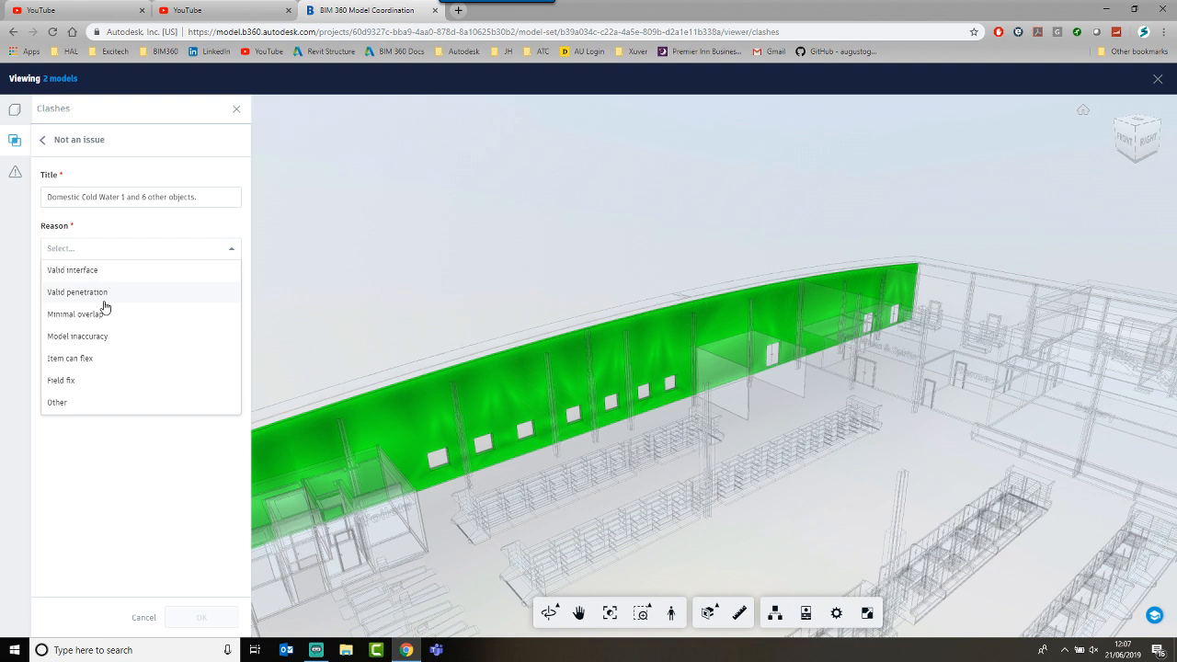
{"action": "left_click", "coordinate": [97, 381]}
{"action": "left_click", "coordinate": [108, 324]}
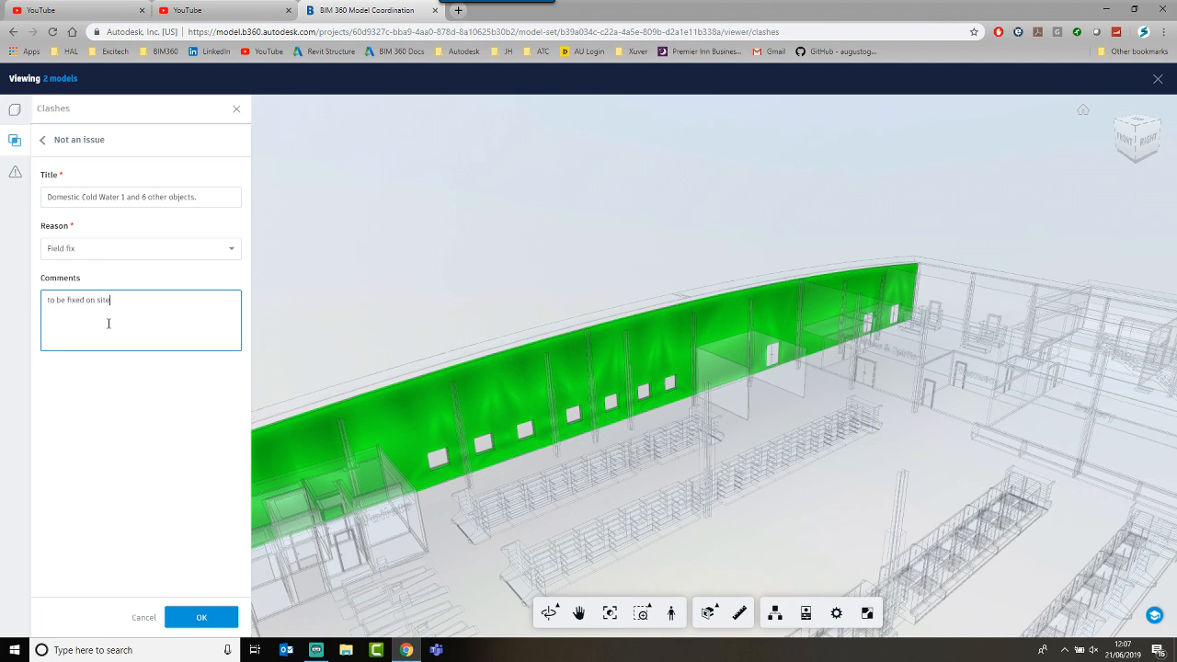
{"action": "left_click", "coordinate": [201, 617]}
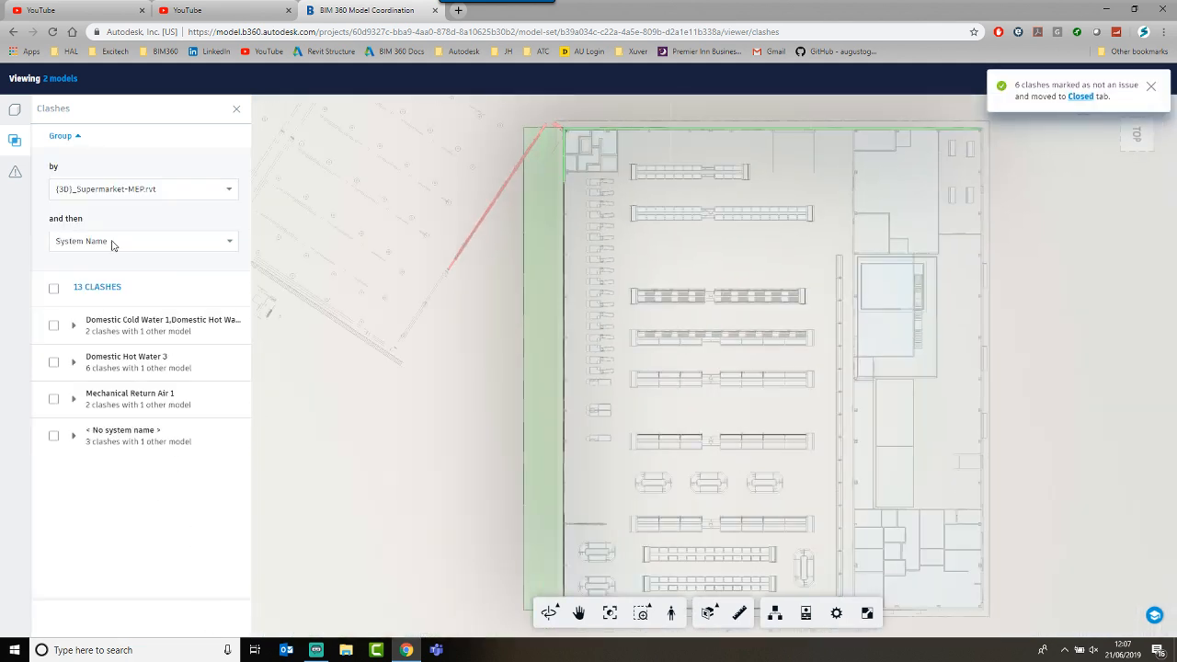
Step: Set the MEP clashes' secondary grouping to Type Name, select the Casework 1 group and inspect it in the model
{"action": "left_click", "coordinate": [113, 243]}
{"action": "left_click", "coordinate": [88, 312]}
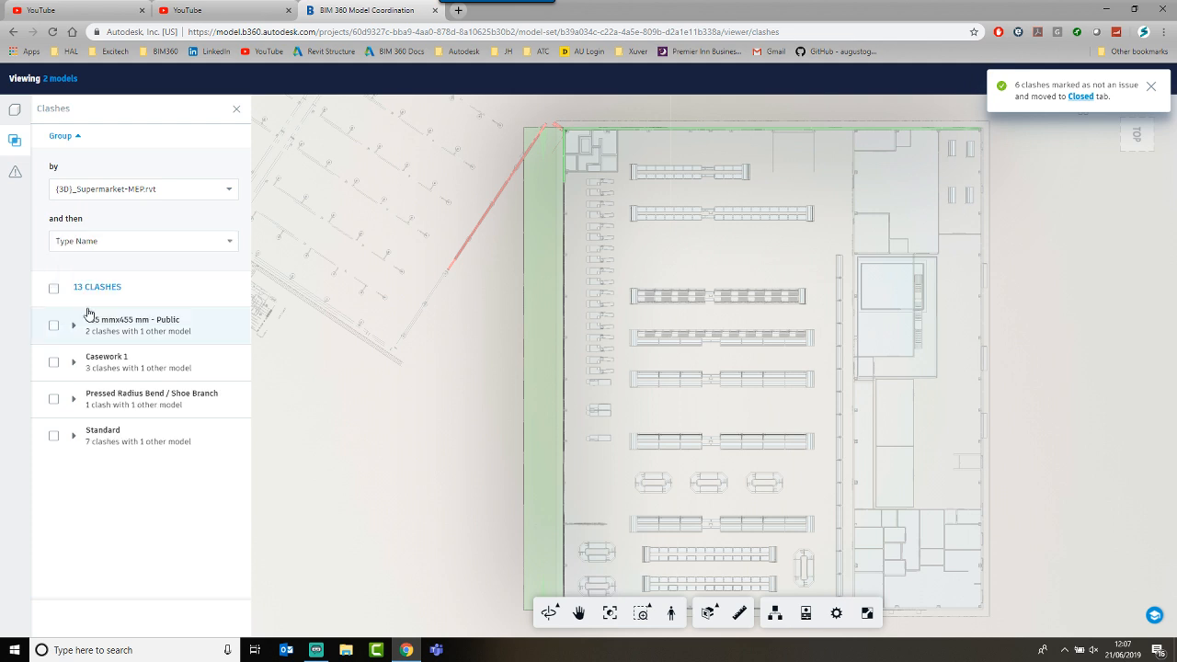
{"action": "left_click", "coordinate": [53, 364]}
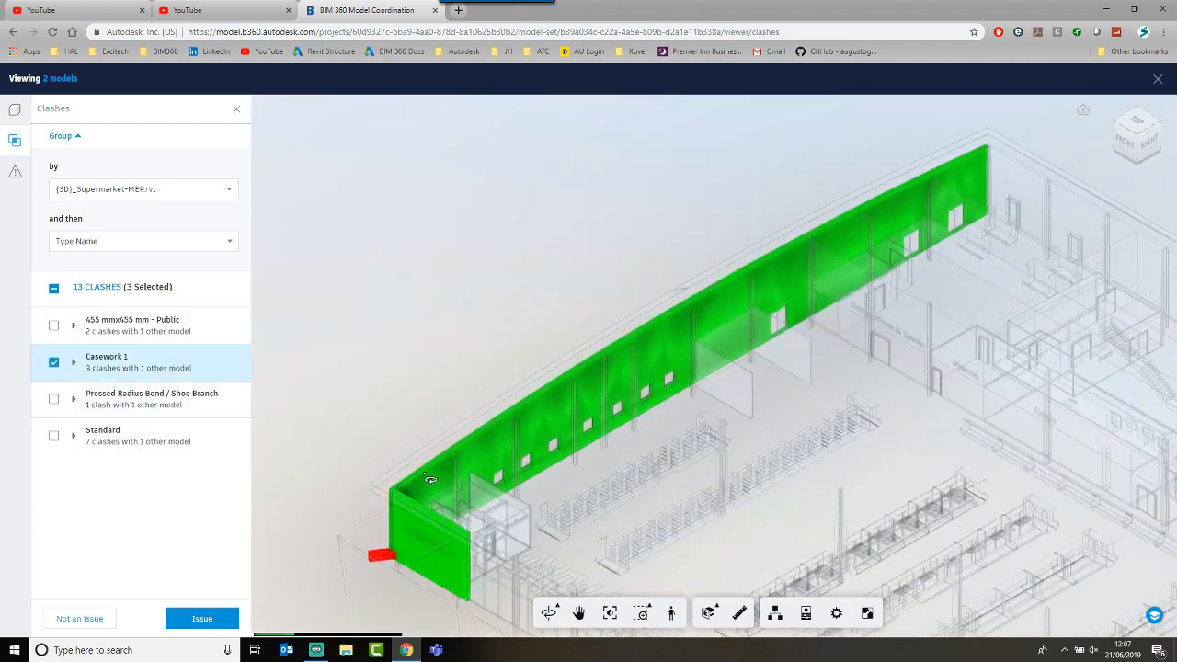
{"action": "left_click_drag", "start_coordinate": [720, 481], "coordinate": [654, 421]}
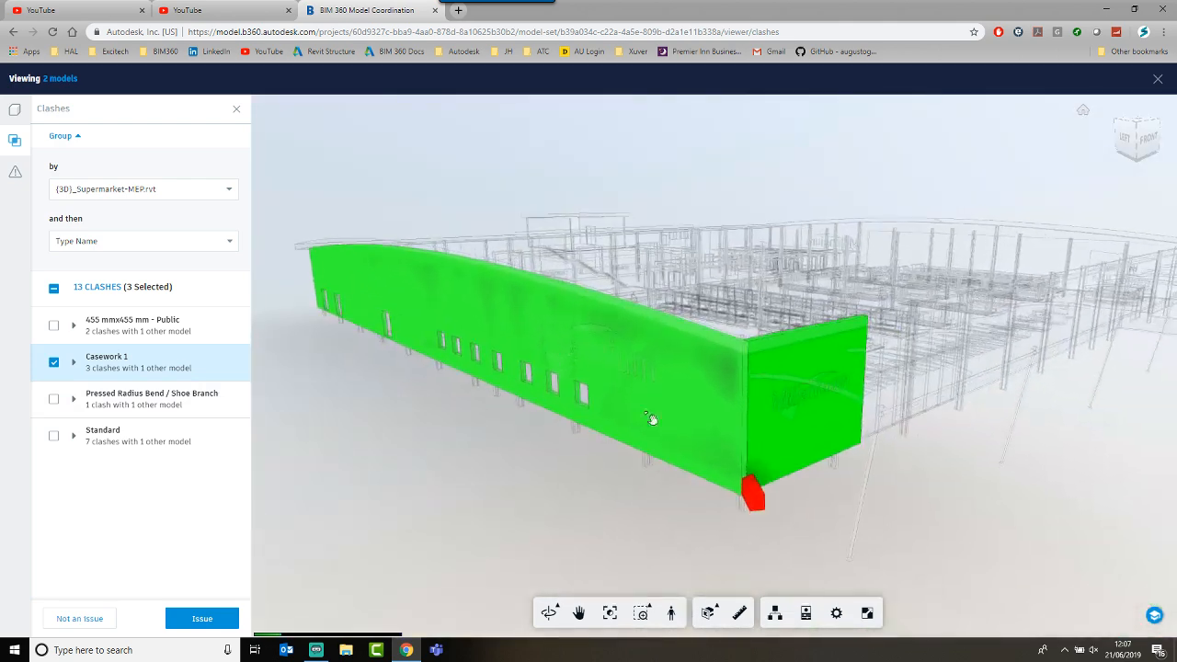
{"action": "scroll", "coordinate": [818, 532], "scroll_direction": "down", "scroll_amount": 3}
{"action": "scroll", "coordinate": [819, 532], "scroll_direction": "up", "scroll_amount": 10}
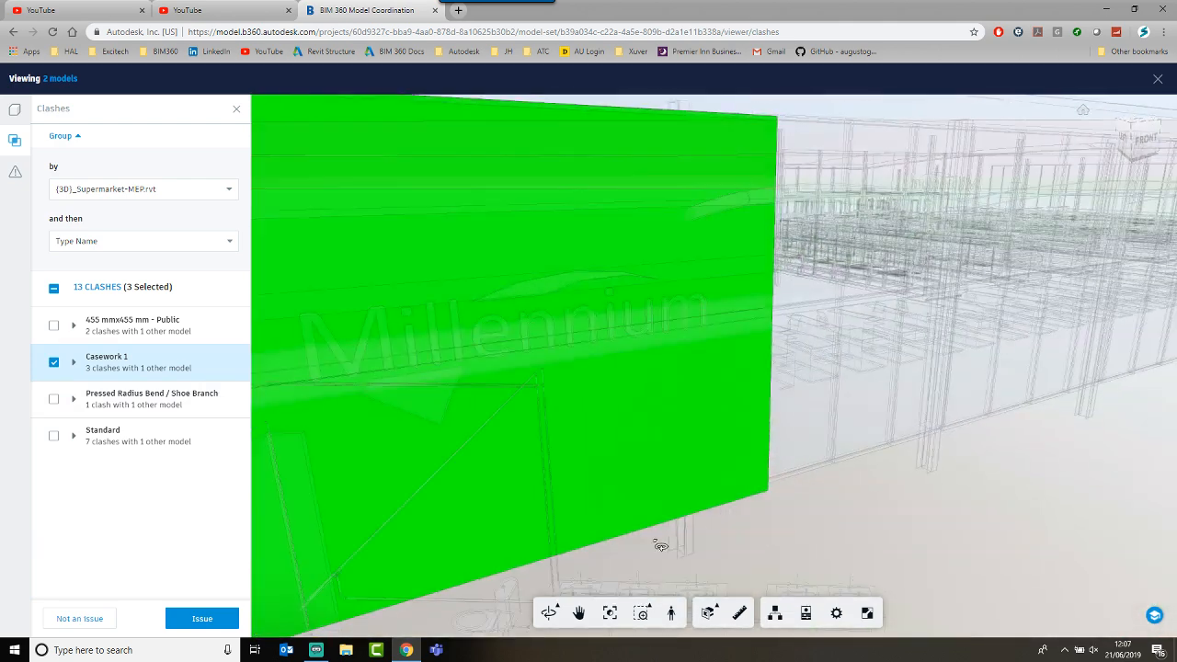
{"action": "scroll", "coordinate": [889, 381], "scroll_direction": "down", "scroll_amount": 7}
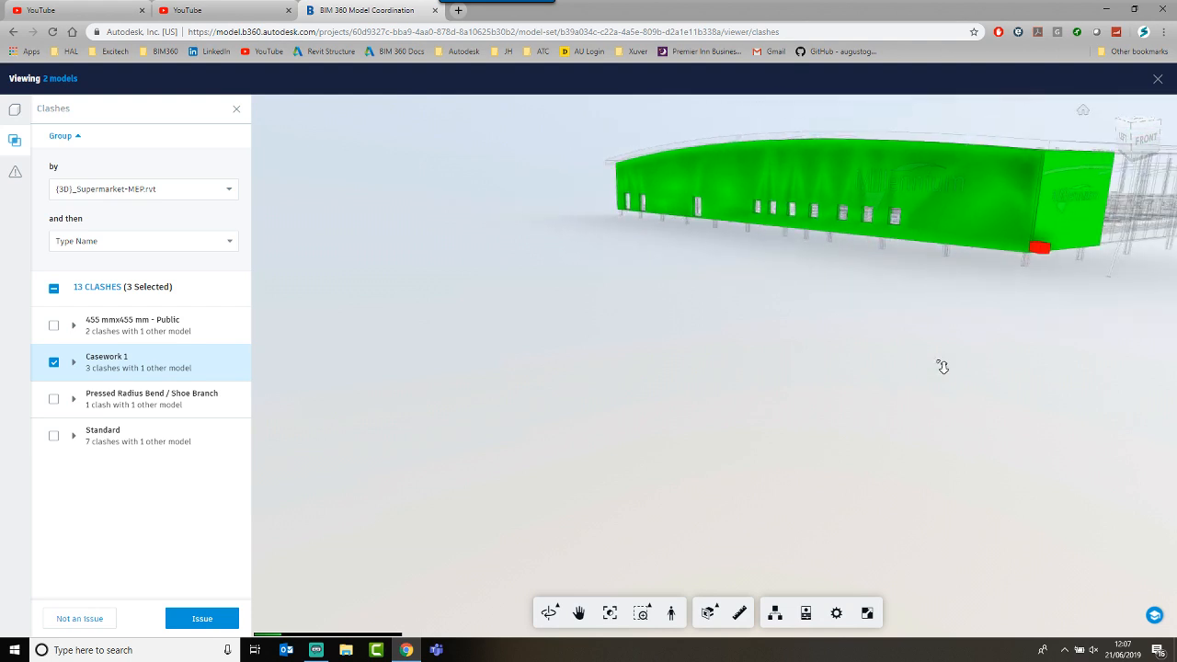
Step: Inspect the red Casework 1 clash against the green walls up close and expand the group to list its clashing architecture objects
{"action": "left_click_drag", "start_coordinate": [944, 365], "coordinate": [672, 370]}
{"action": "scroll", "coordinate": [615, 339], "scroll_direction": "up", "scroll_amount": 8}
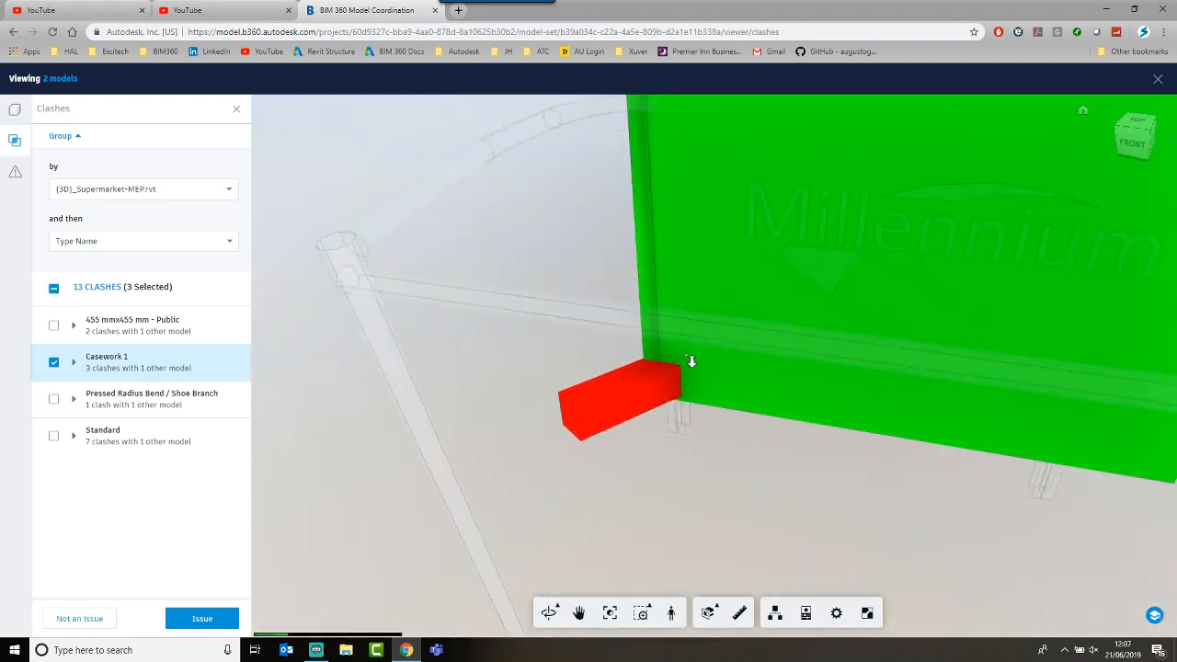
{"action": "scroll", "coordinate": [623, 395], "scroll_direction": "down", "scroll_amount": 5}
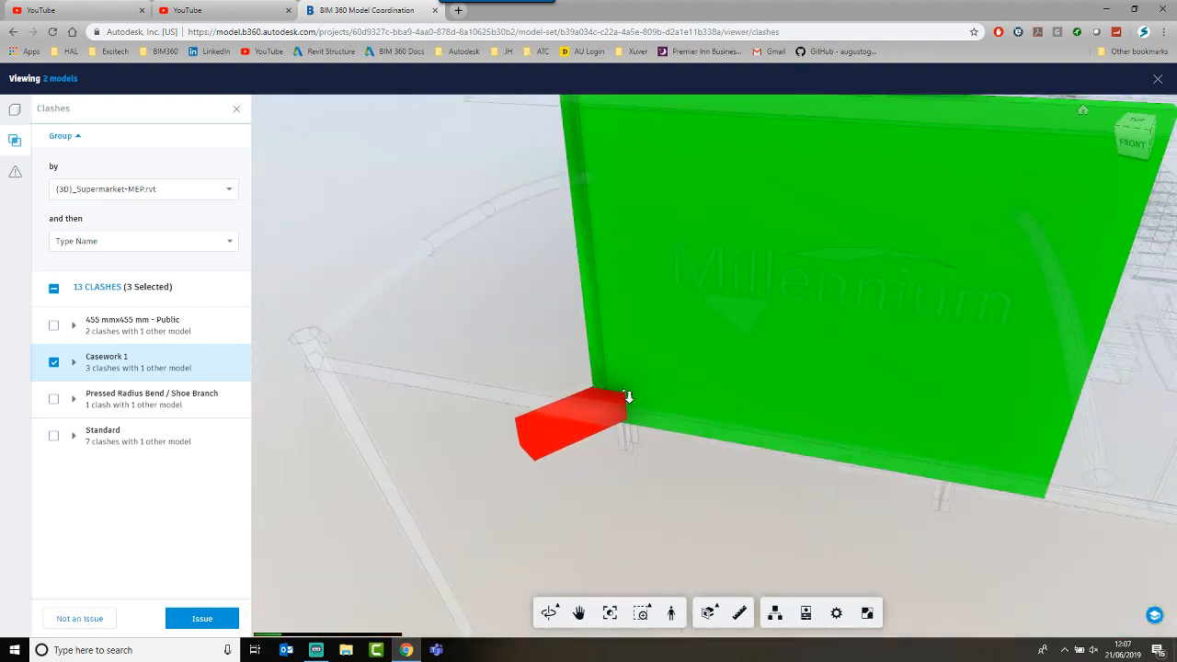
{"action": "left_click", "coordinate": [74, 363]}
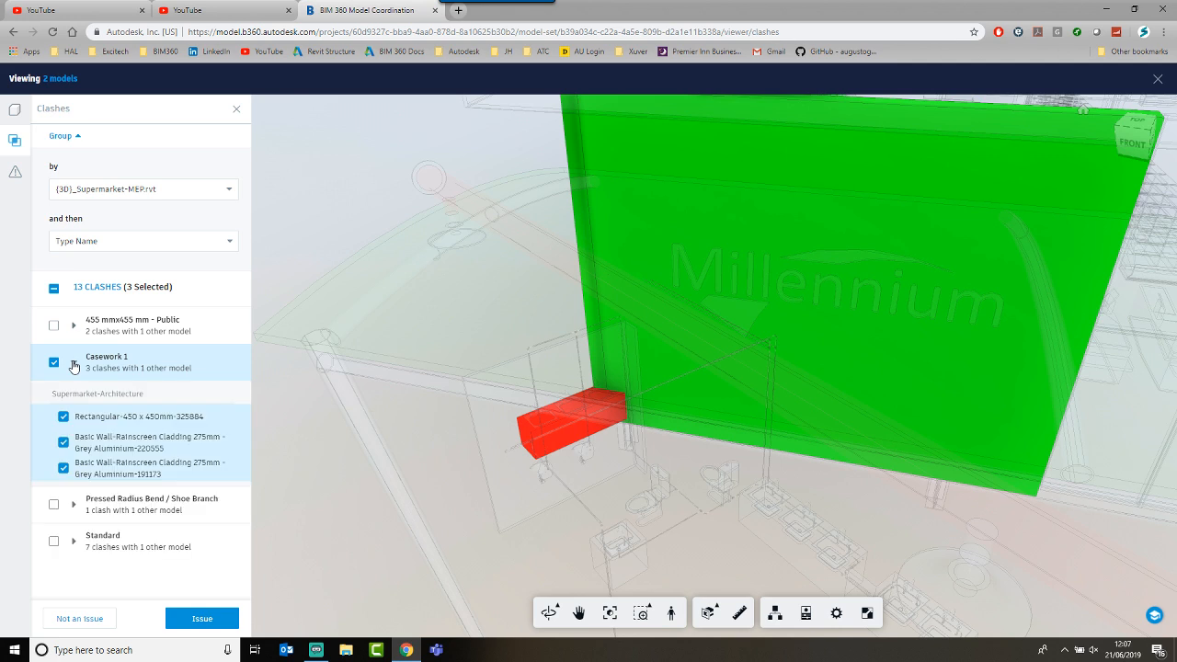
{"action": "left_click", "coordinate": [121, 416]}
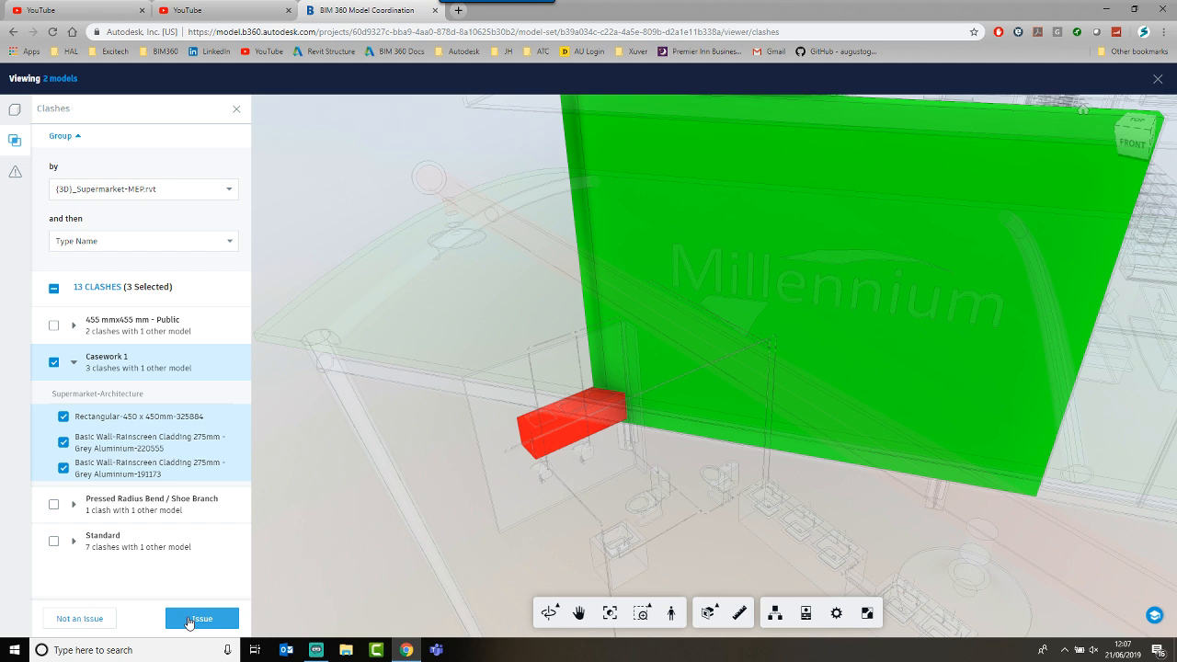
Step: Create an issue for the Casework 1 clashes, pinned on the red casework, assigned to another team member and due Jun 24
{"action": "left_click", "coordinate": [189, 622]}
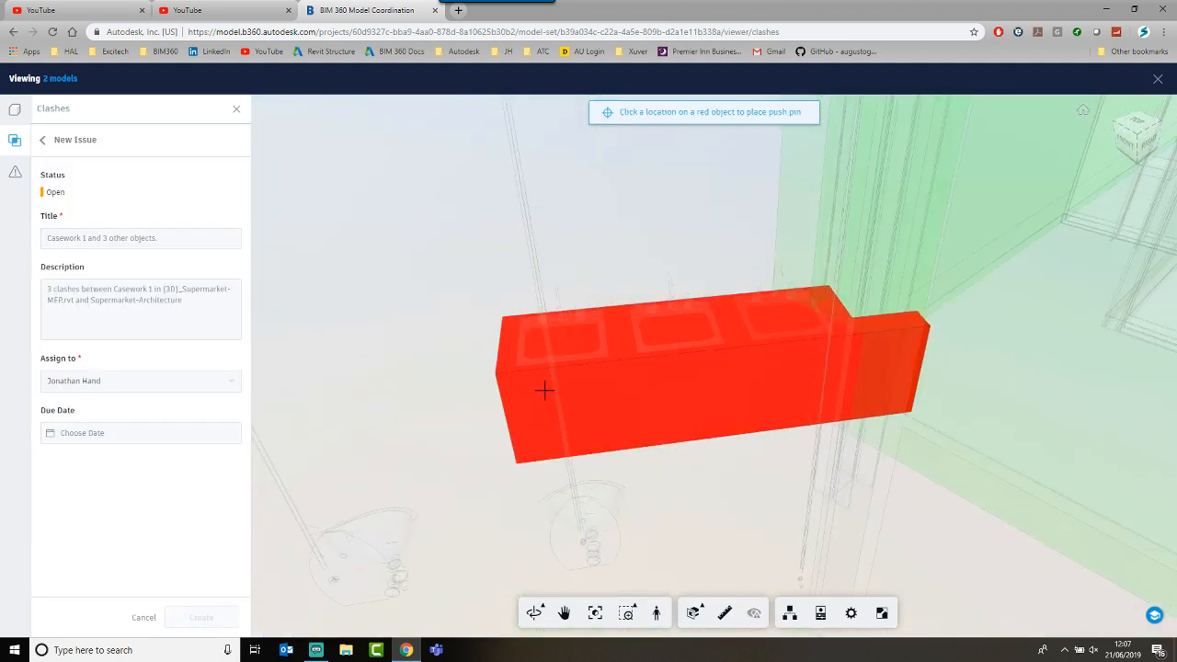
{"action": "left_click", "coordinate": [802, 342]}
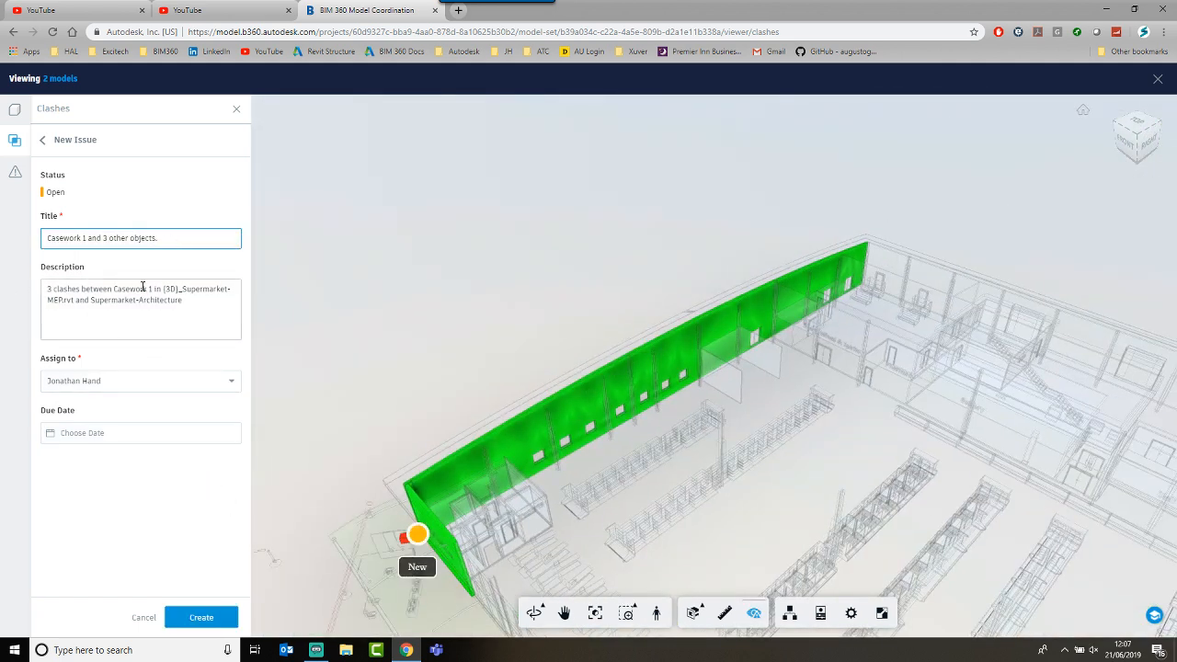
{"action": "left_click", "coordinate": [131, 388]}
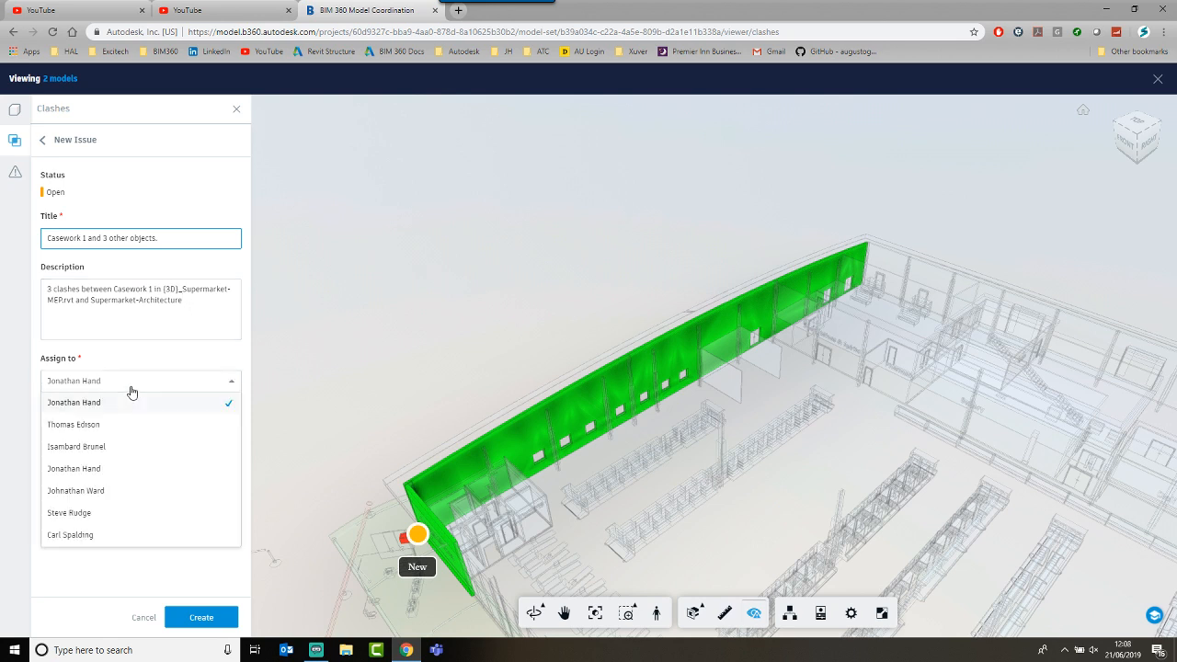
{"action": "left_click", "coordinate": [80, 534]}
{"action": "left_click", "coordinate": [139, 435]}
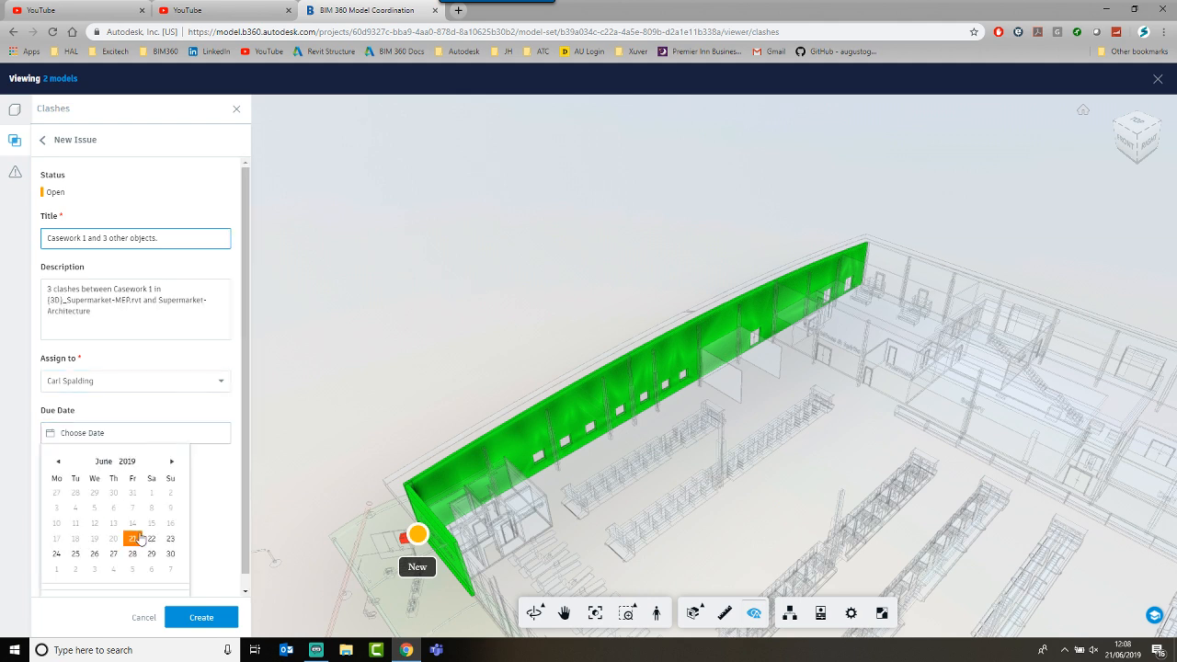
{"action": "left_click", "coordinate": [57, 555]}
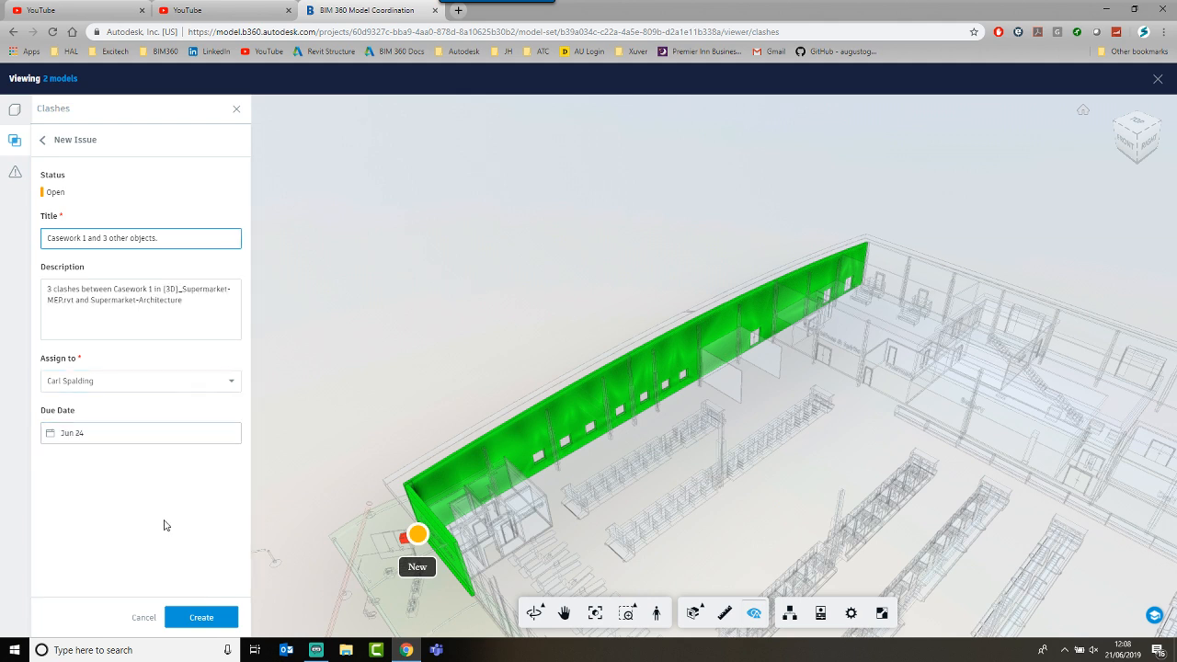
{"action": "left_click", "coordinate": [196, 621]}
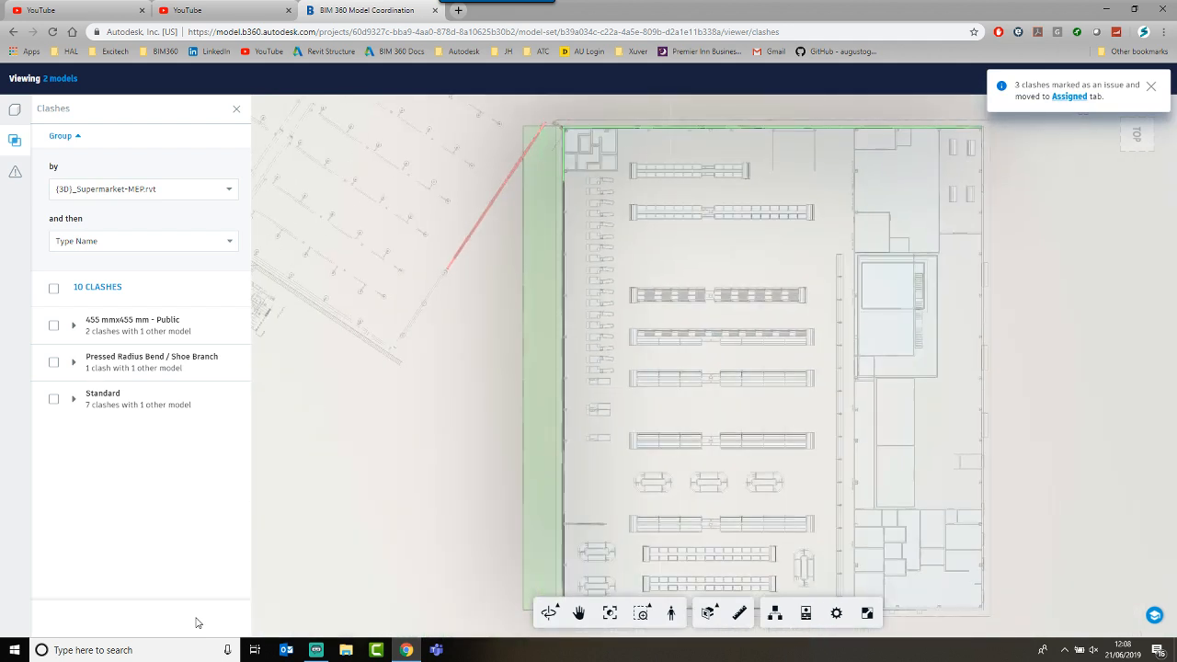
{"action": "left_click", "coordinate": [1154, 88]}
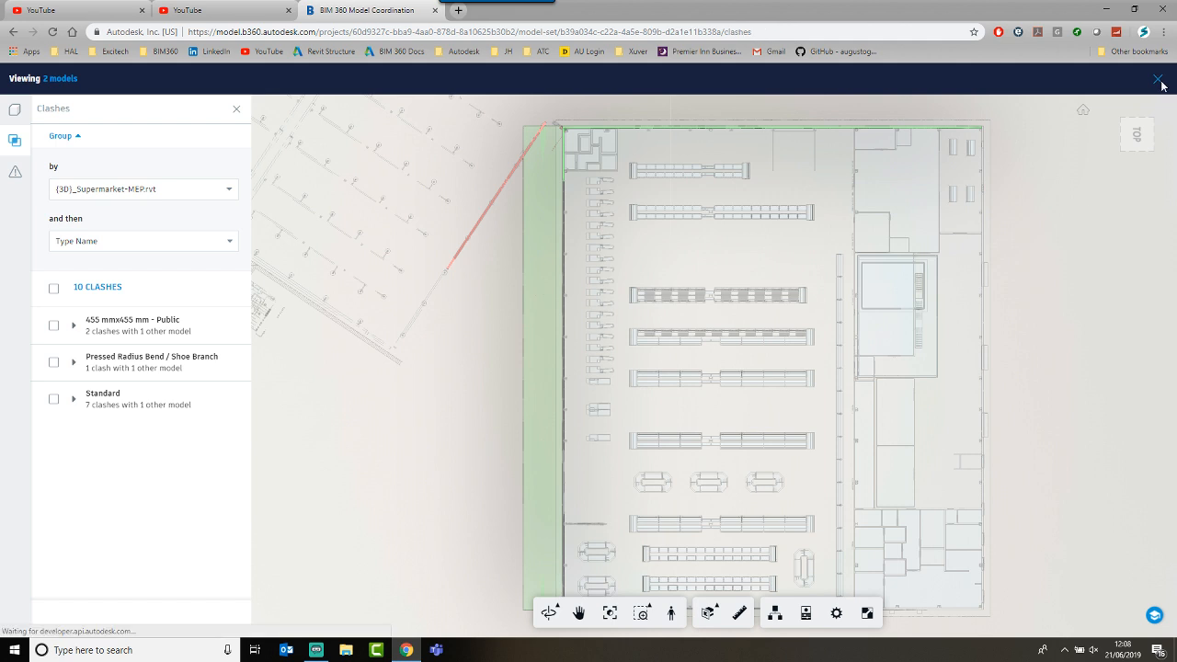
Step: Return to the clash matrix and open the clashes between Supermarket-Architecture and {3D}_Supermarket-Structure.rvt, keeping Object as the secondary grouping
{"action": "left_click", "coordinate": [1157, 80]}
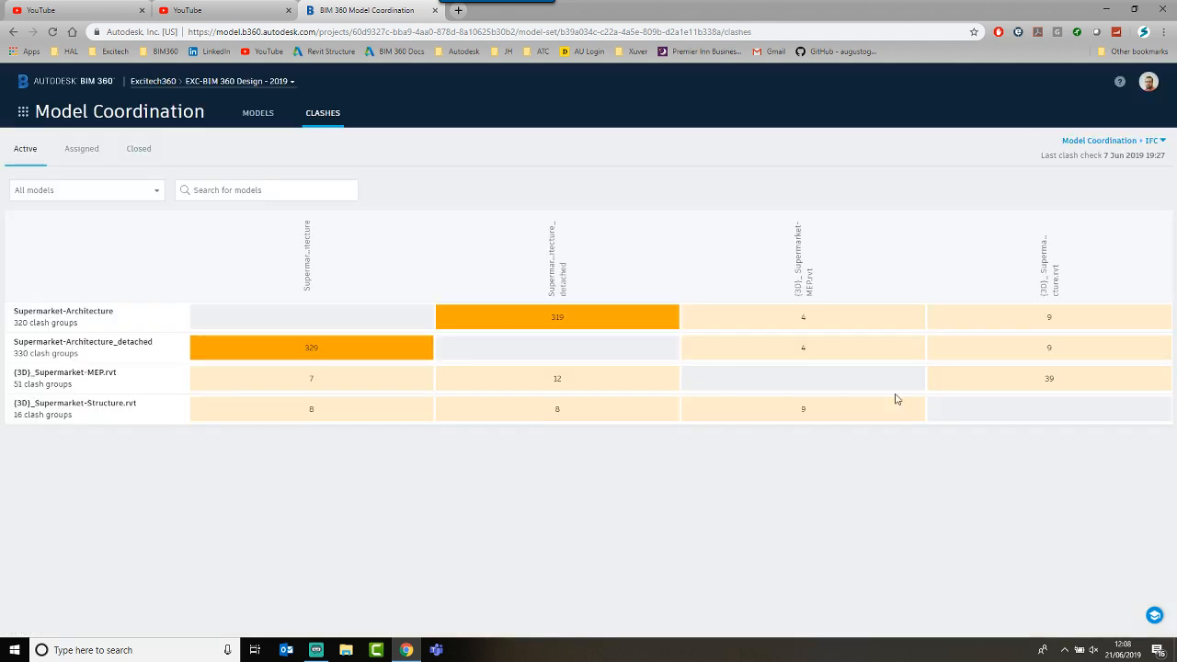
{"action": "left_click", "coordinate": [1009, 323]}
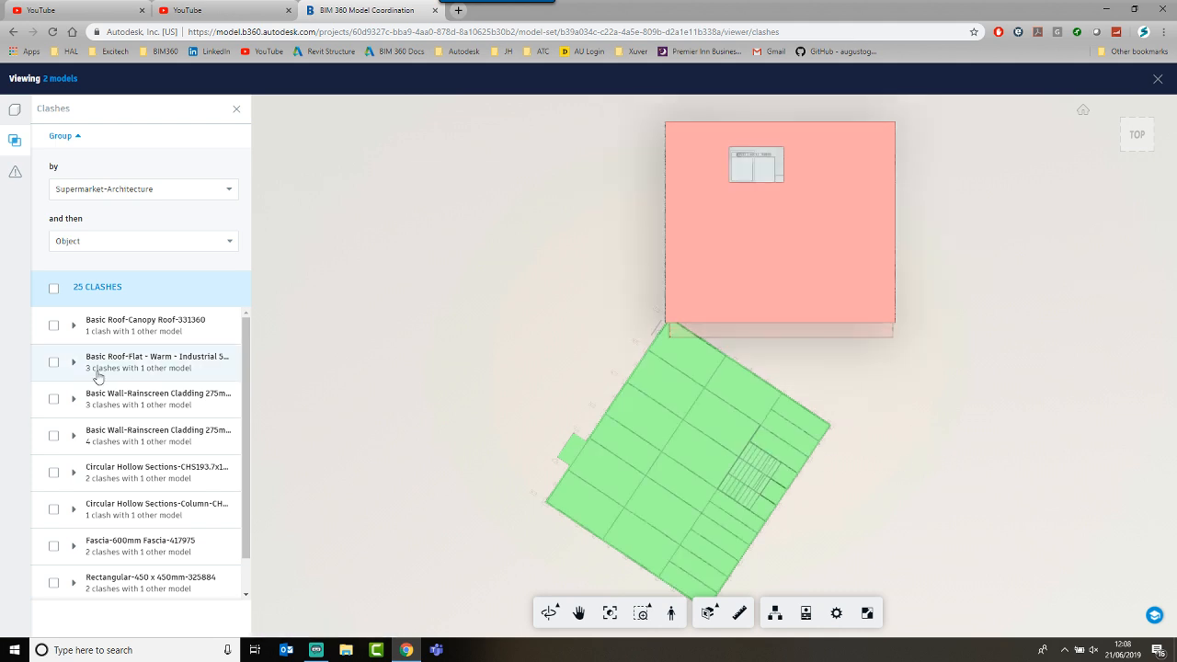
{"action": "left_click", "coordinate": [117, 245]}
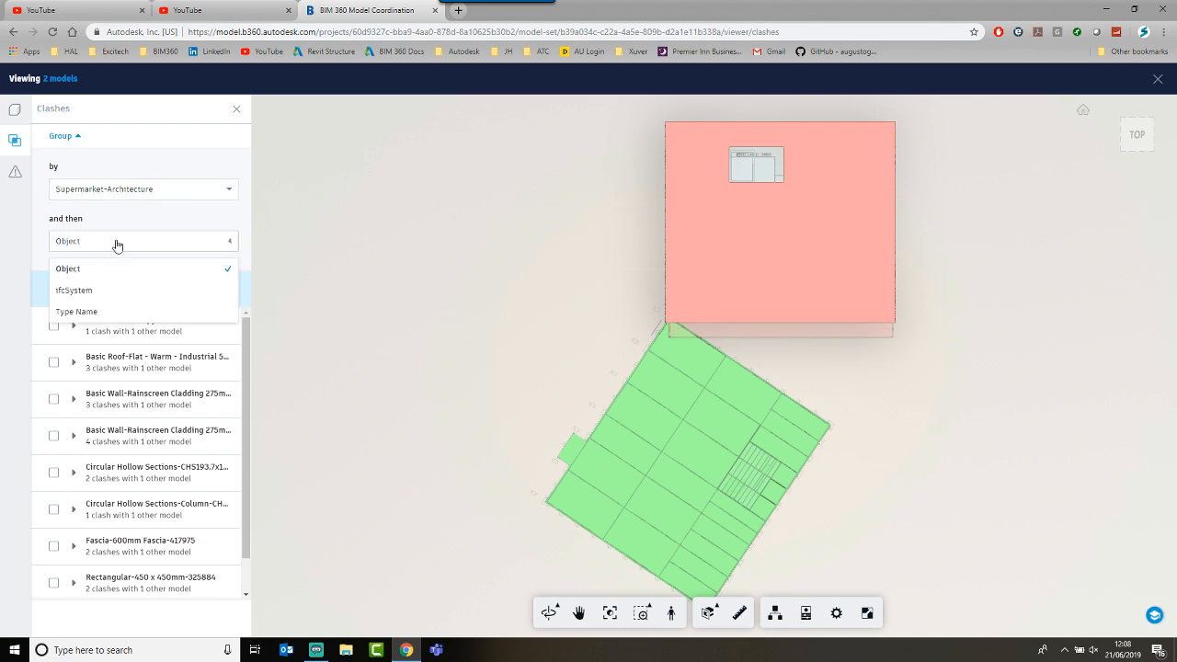
{"action": "left_click", "coordinate": [83, 273]}
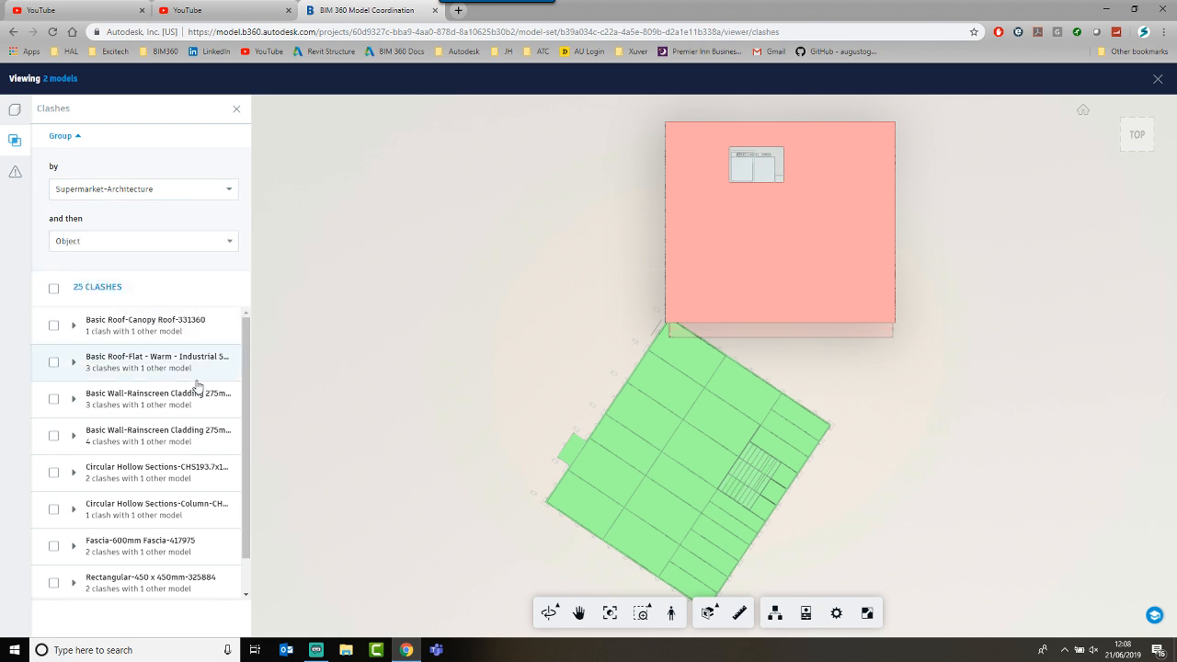
Step: Select the Basic Roof-Canopy Roof-331360 clash group and inspect where the column passes through the canopy roof
{"action": "left_click", "coordinate": [54, 325]}
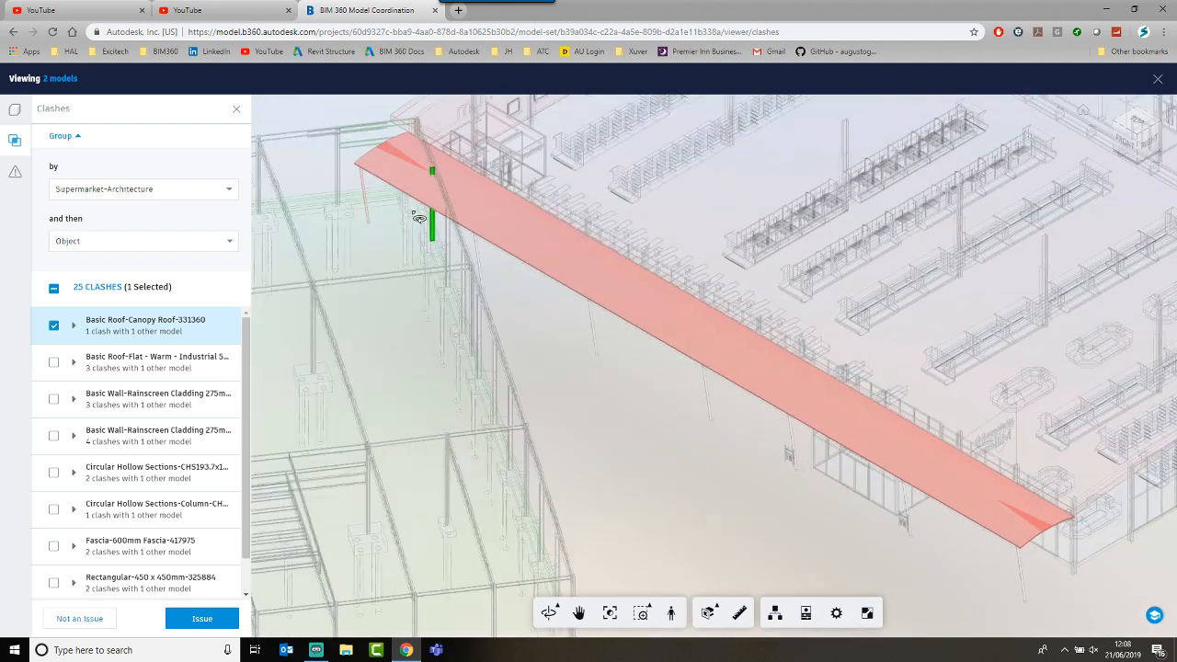
{"action": "scroll", "coordinate": [445, 184], "scroll_direction": "down", "scroll_amount": 3}
{"action": "scroll", "coordinate": [452, 184], "scroll_direction": "up", "scroll_amount": 6}
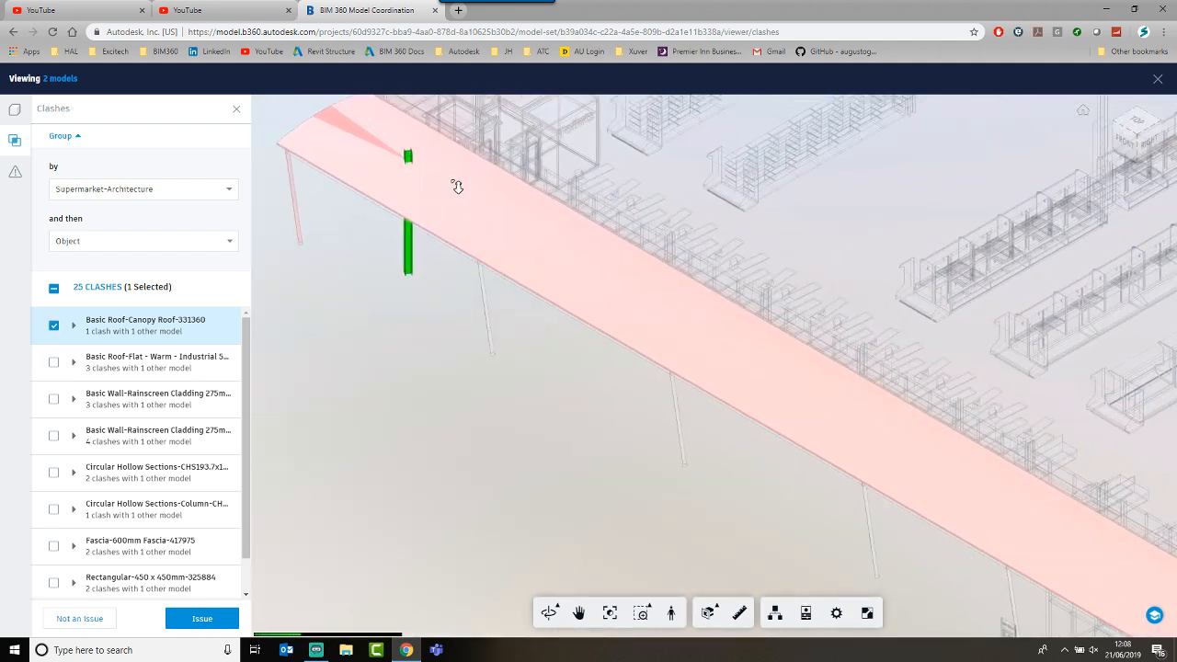
{"action": "scroll", "coordinate": [583, 317], "scroll_direction": "up", "scroll_amount": 5}
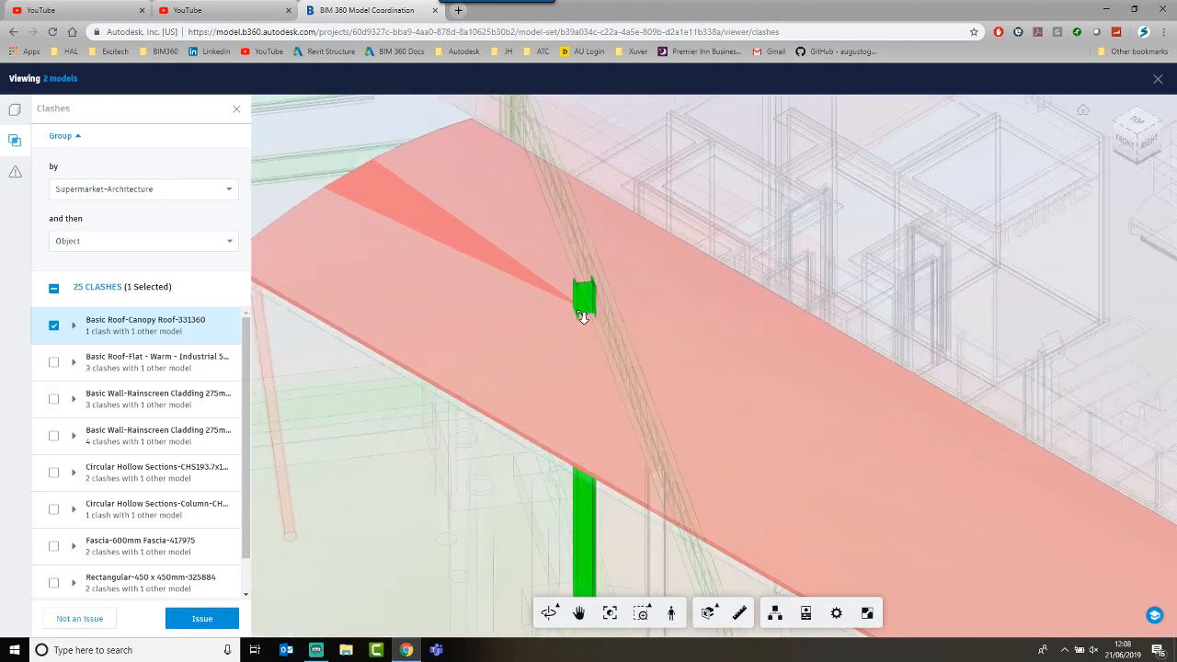
{"action": "scroll", "coordinate": [583, 317], "scroll_direction": "up", "scroll_amount": 1}
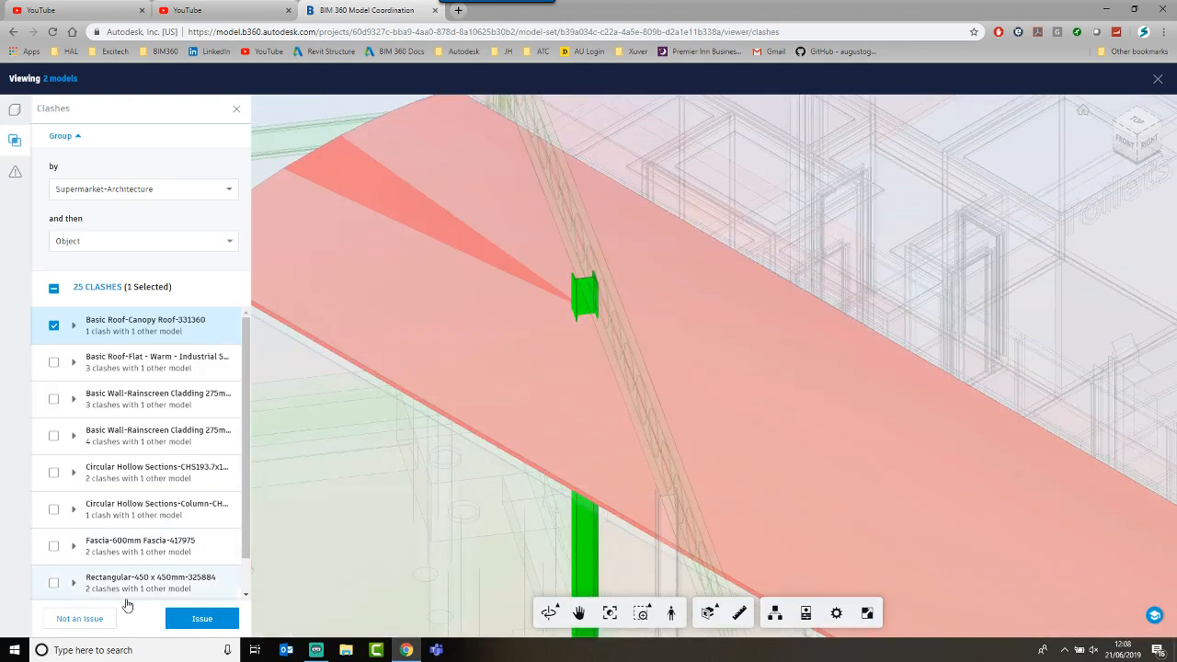
Step: Create an issue for the canopy roof and column clash, pinned on the roof near the column, assigned to another team member and due Jun 24
{"action": "left_click", "coordinate": [201, 619]}
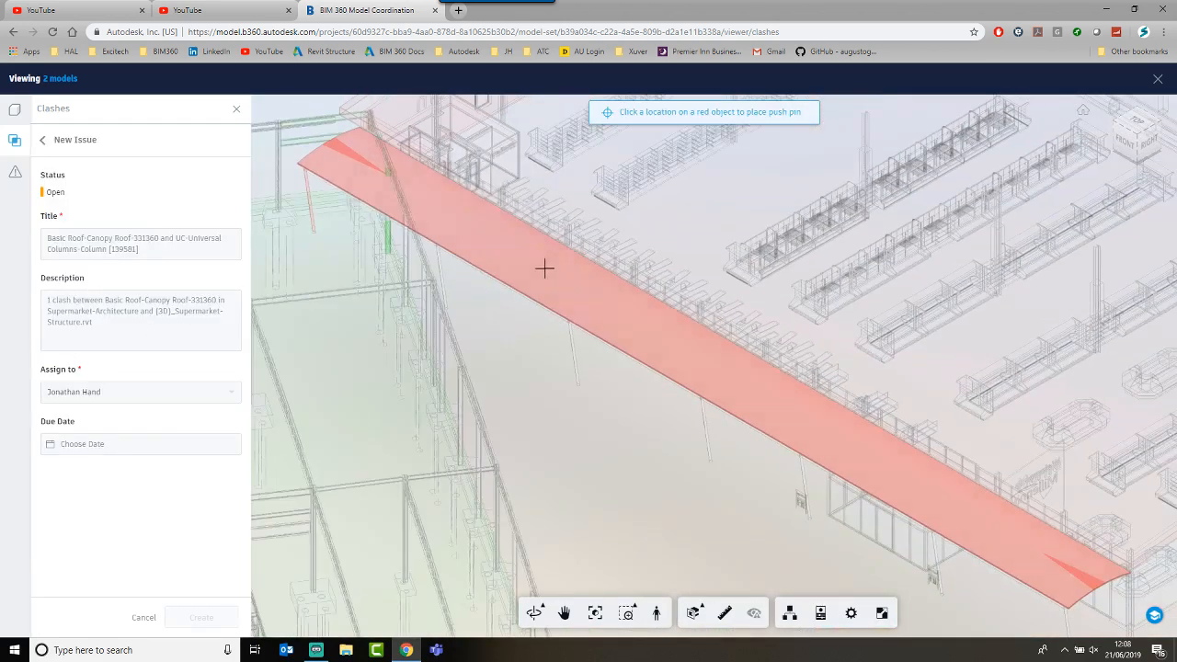
{"action": "left_click", "coordinate": [382, 168]}
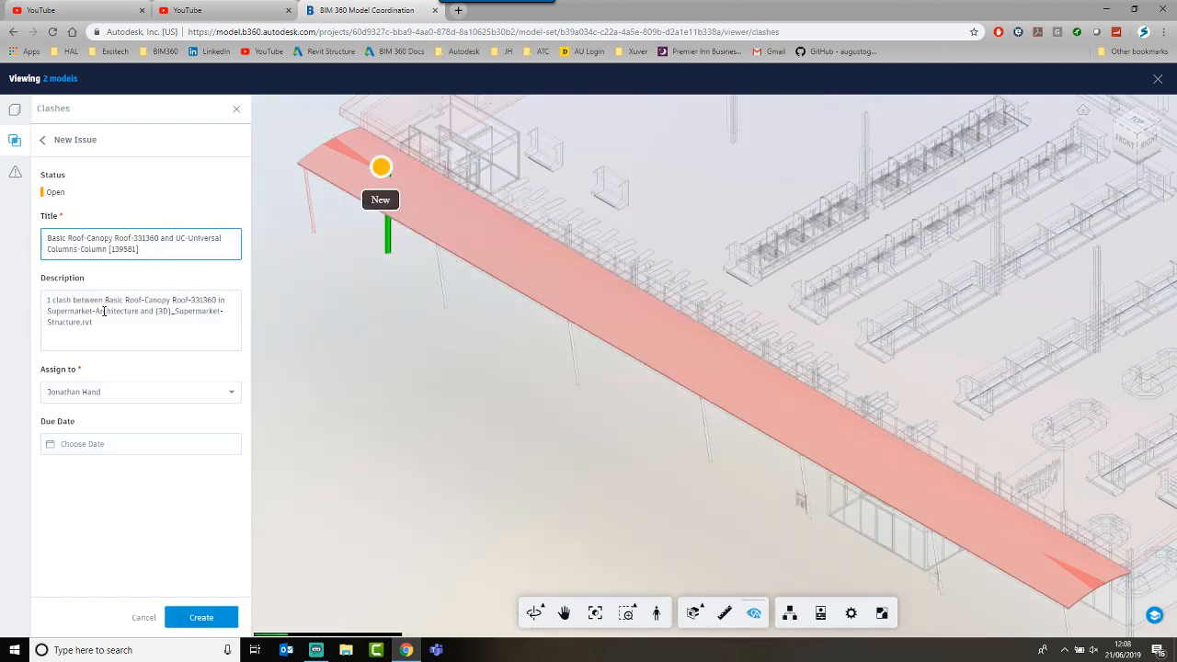
{"action": "left_click", "coordinate": [120, 391]}
{"action": "left_click", "coordinate": [71, 545]}
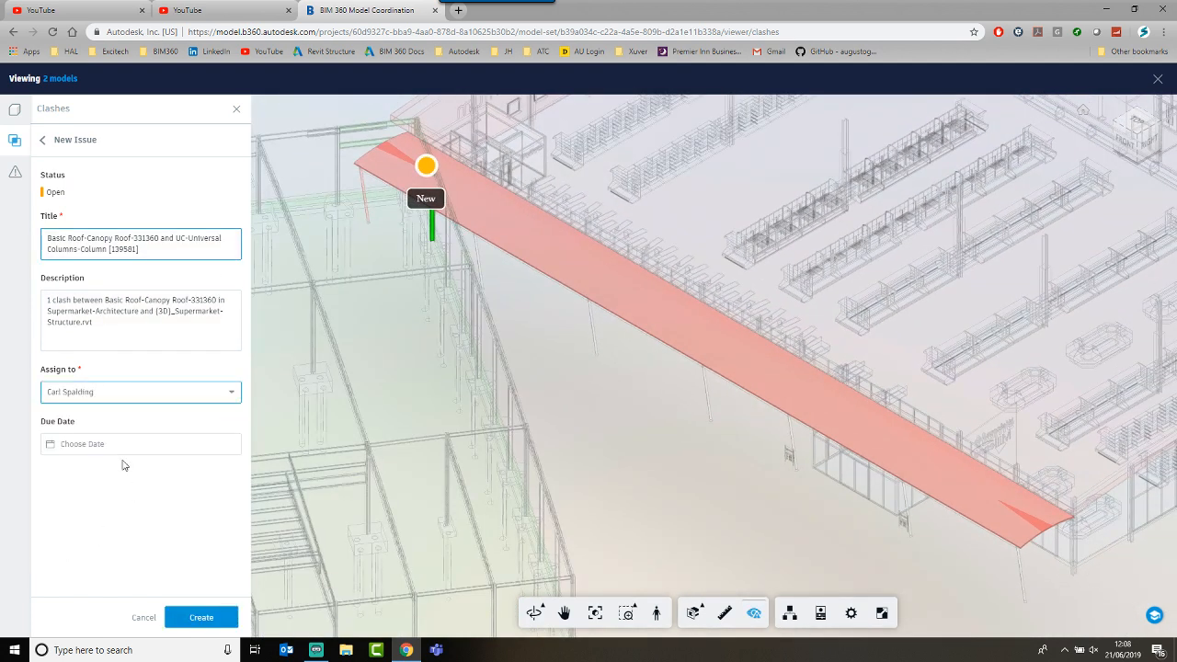
{"action": "left_click", "coordinate": [116, 445]}
{"action": "left_click", "coordinate": [61, 569]}
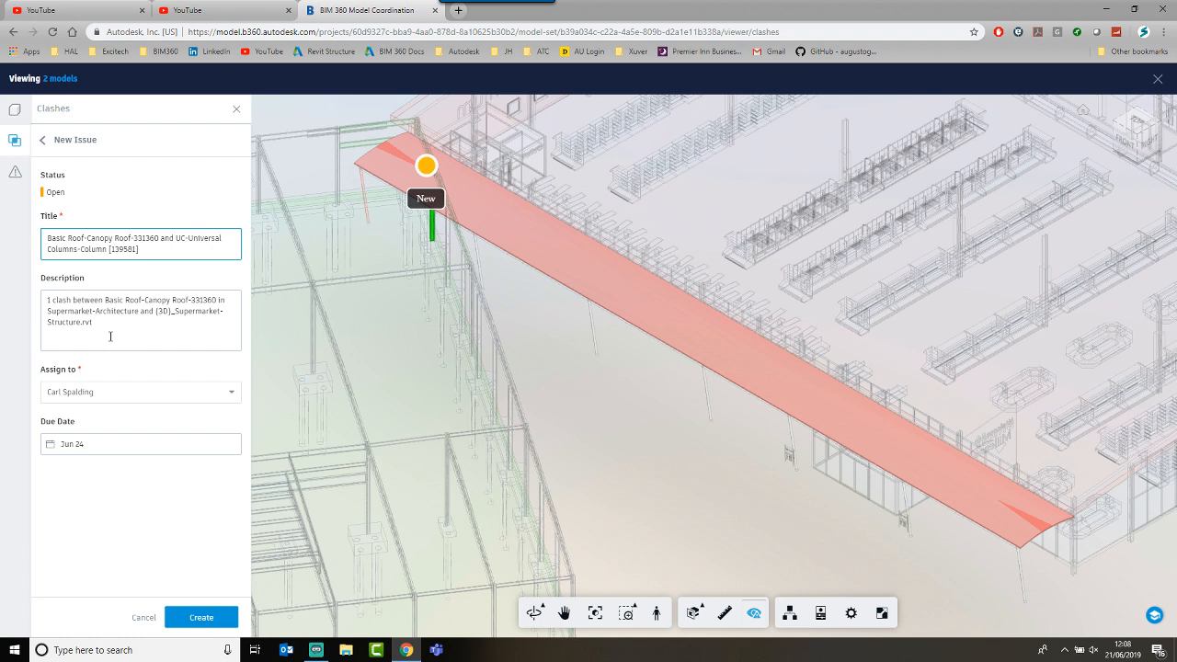
{"action": "left_click", "coordinate": [200, 617]}
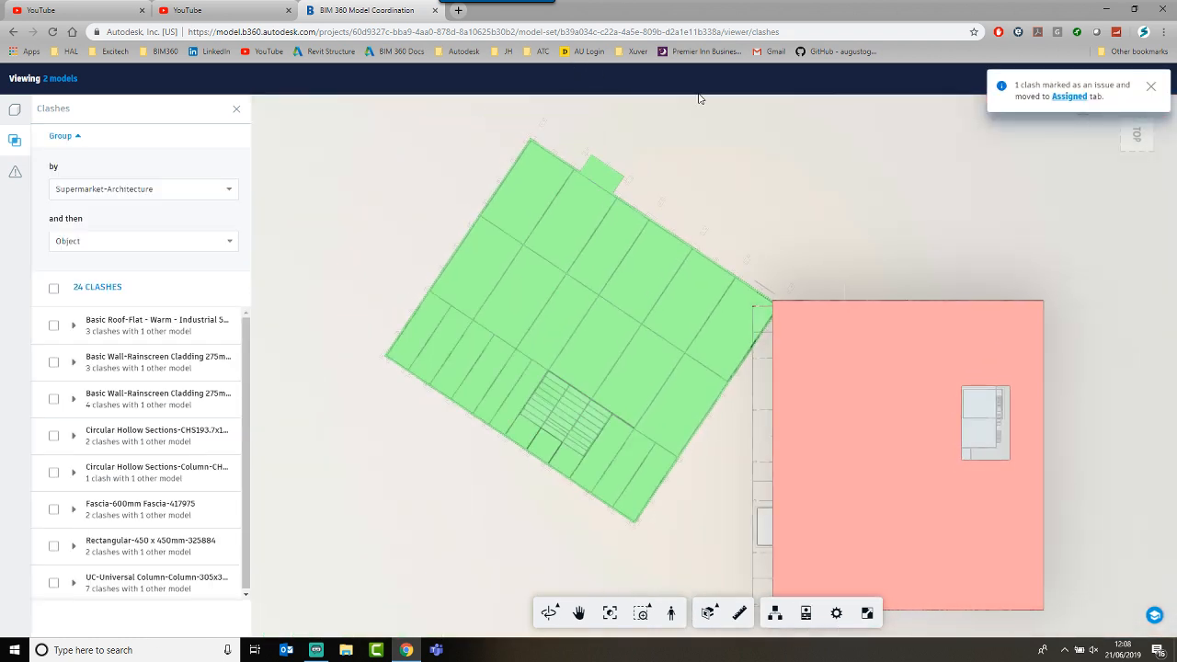
Step: Review the assigned clash issues and the closed clashes, then return to the active clash matrix
{"action": "left_click", "coordinate": [1055, 101]}
{"action": "left_click", "coordinate": [1070, 97]}
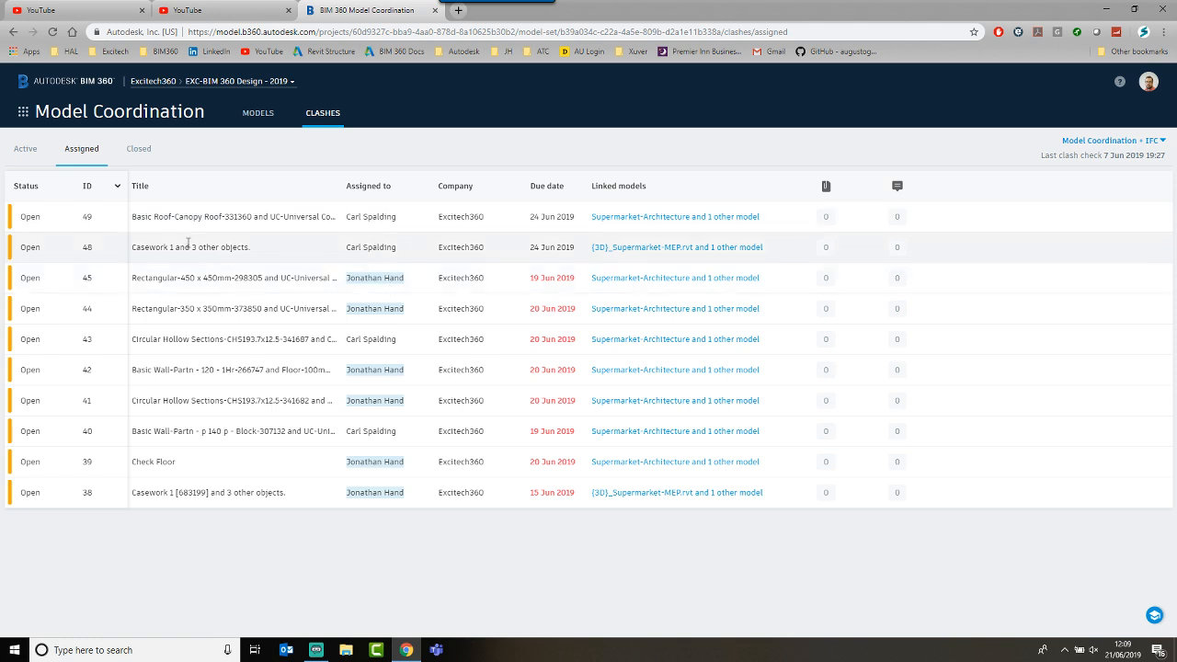
{"action": "left_click", "coordinate": [138, 151]}
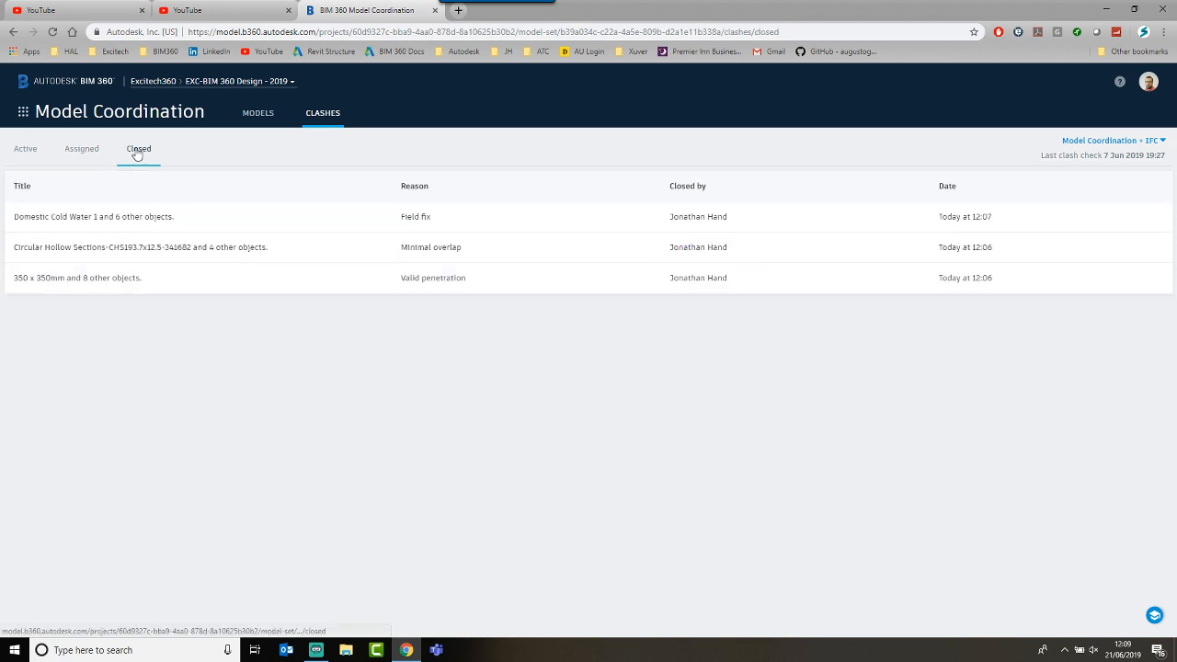
{"action": "left_click", "coordinate": [22, 156]}
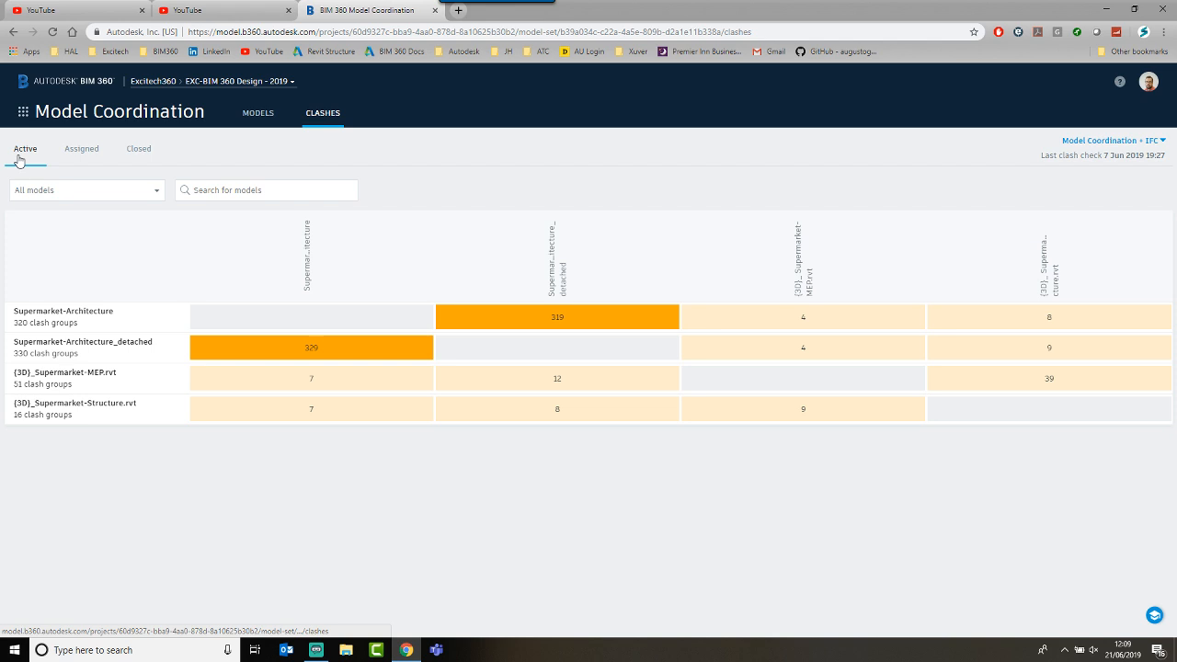
{"action": "left_click", "coordinate": [20, 158]}
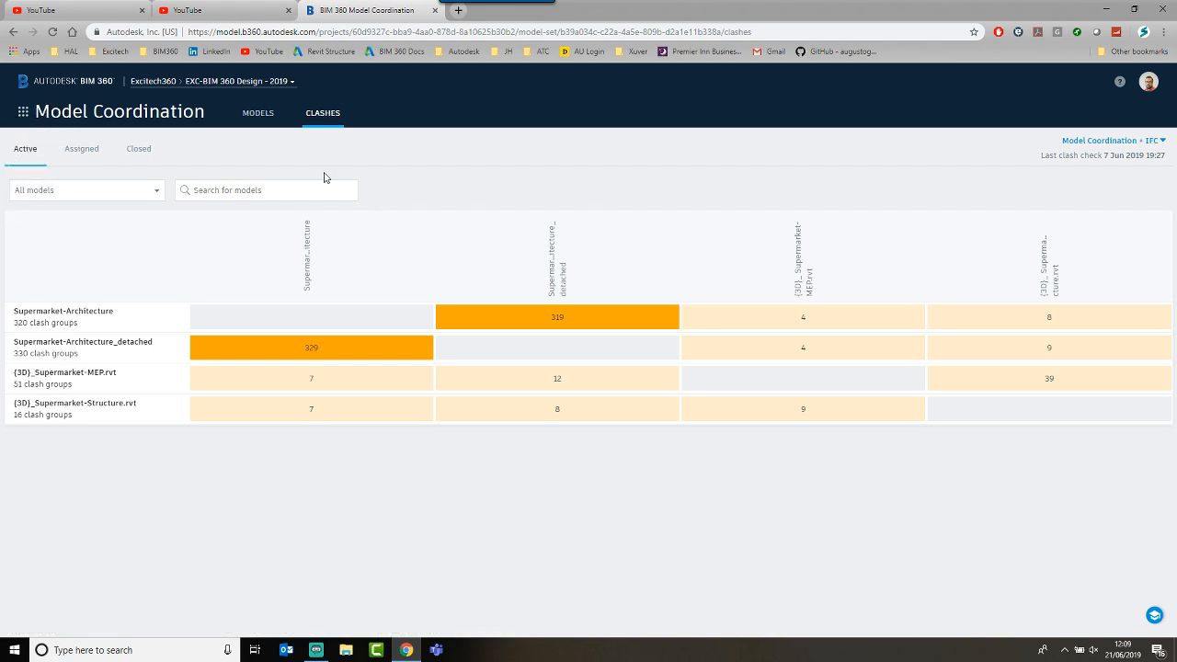
Step: Switch to the Insight module and examine the project's design and coordination issue charts by status, company and trend
{"action": "left_click", "coordinate": [21, 112]}
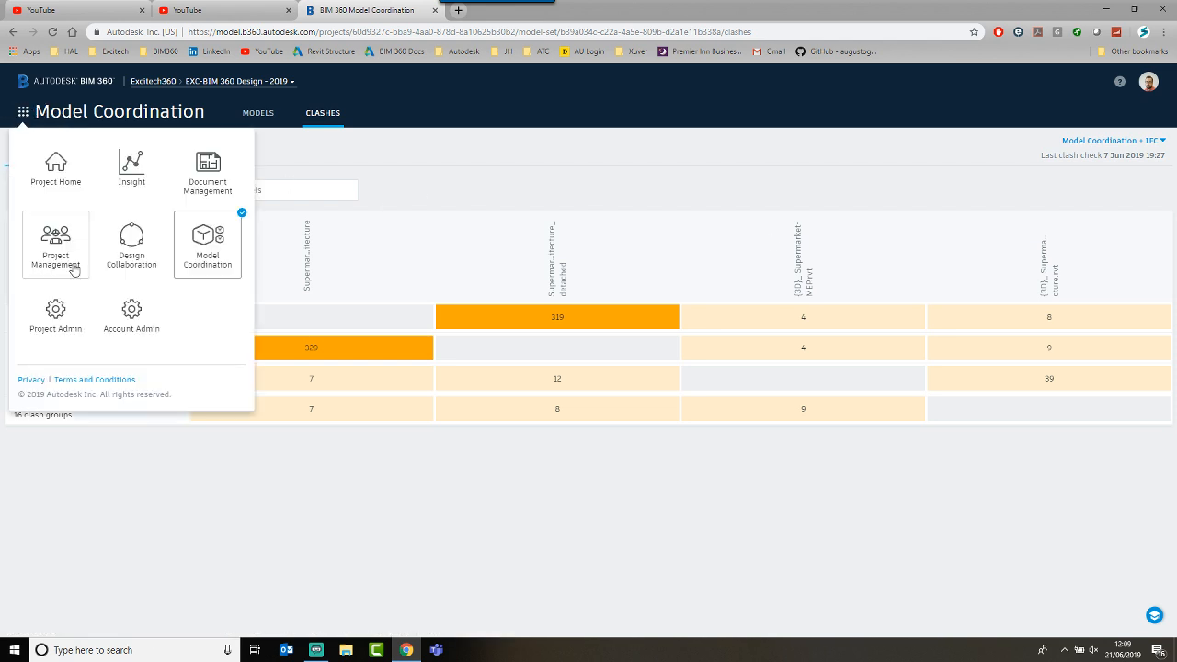
{"action": "left_click", "coordinate": [132, 164]}
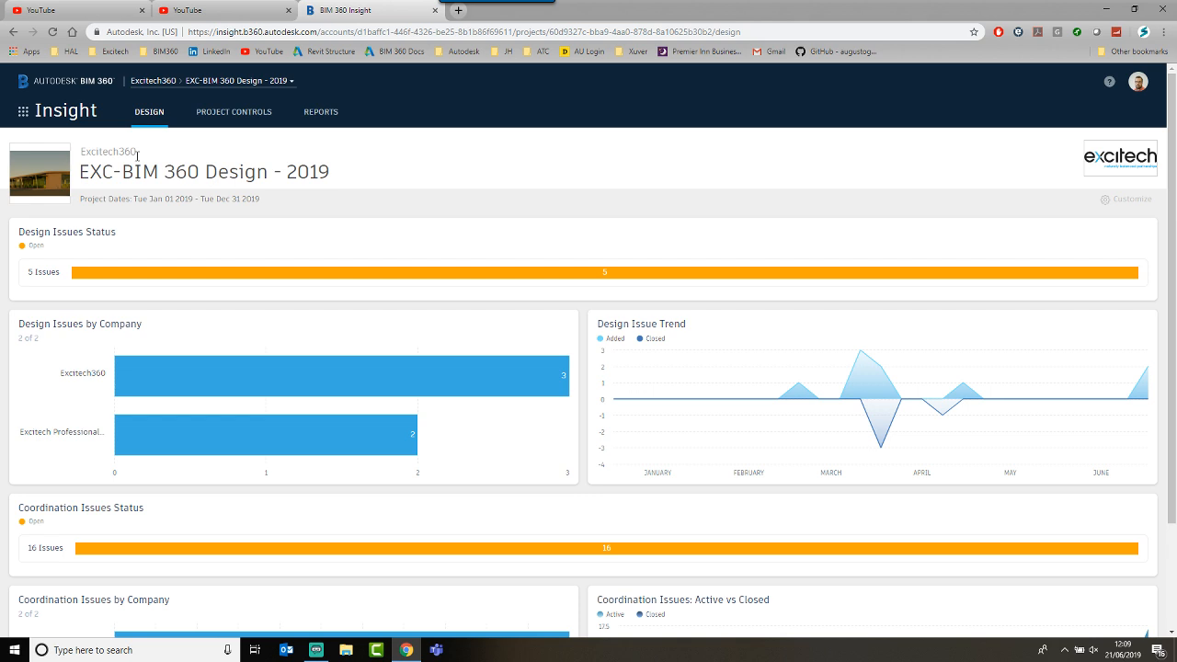
{"action": "scroll", "coordinate": [359, 506], "scroll_direction": "down", "scroll_amount": 3}
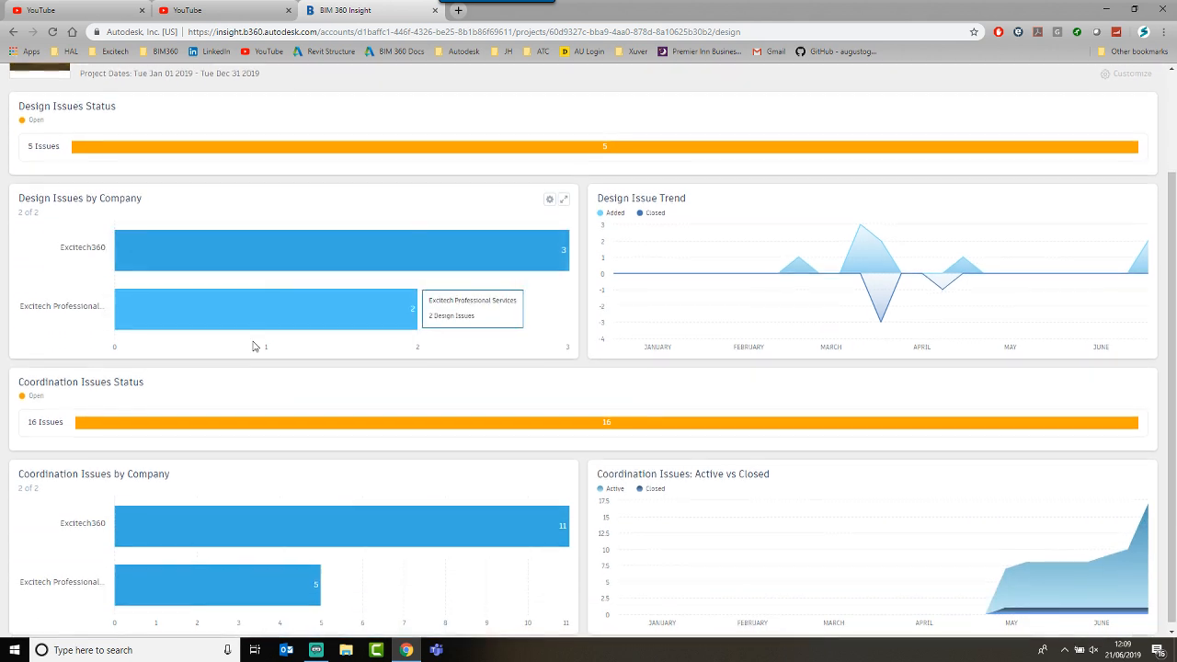
{"action": "mouse_move", "coordinate": [108, 419]}
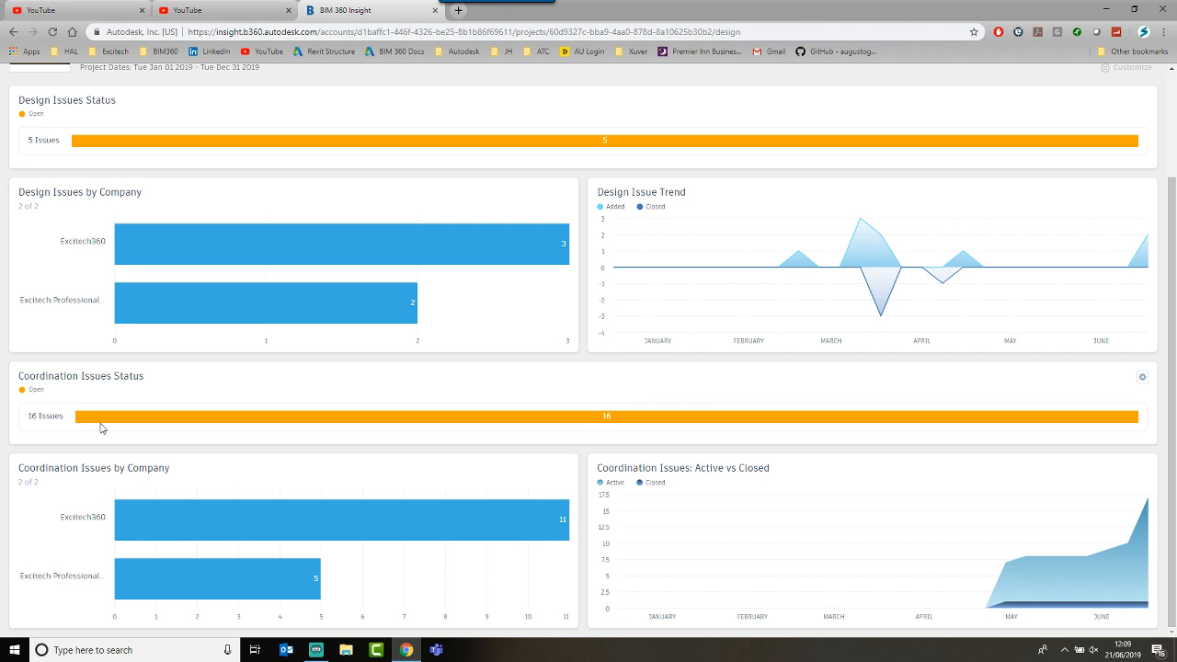
{"action": "mouse_move", "coordinate": [142, 507]}
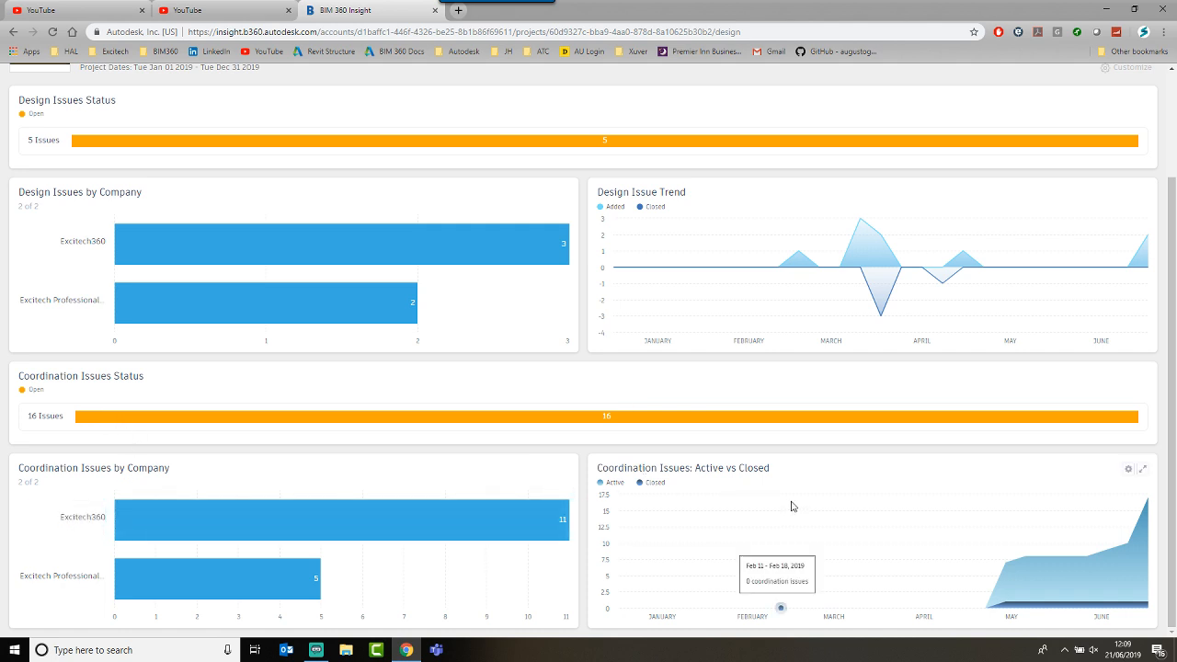
{"action": "scroll", "coordinate": [793, 506], "scroll_direction": "up", "scroll_amount": 3}
{"action": "scroll", "coordinate": [793, 506], "scroll_direction": "down", "scroll_amount": 3}
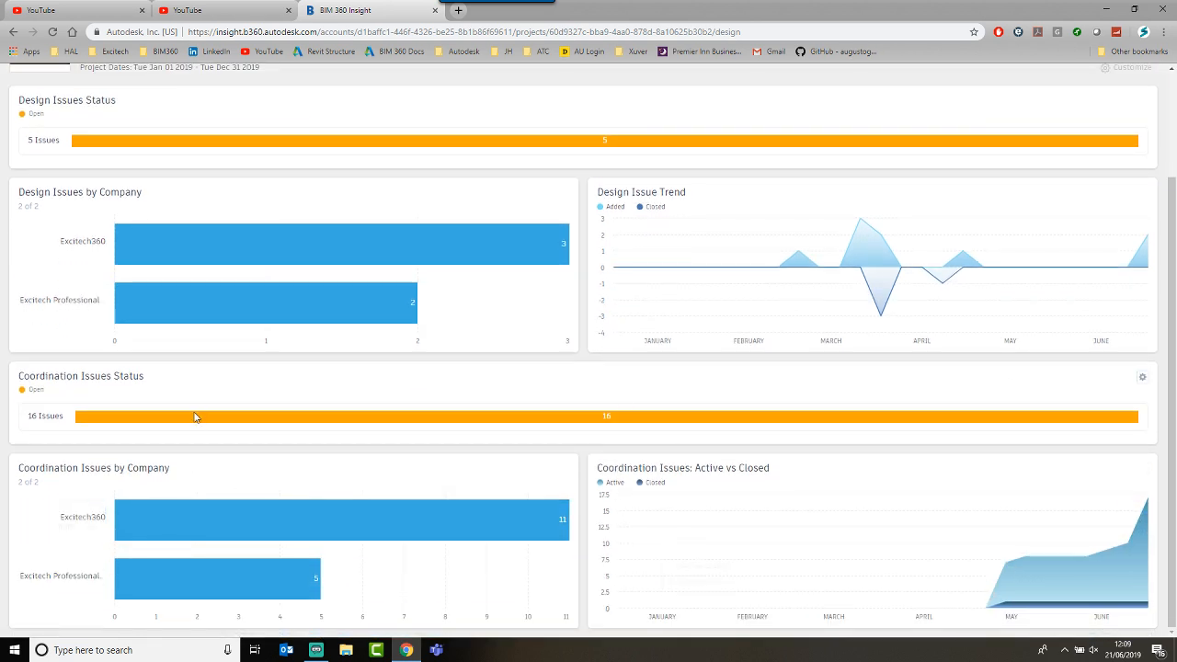
{"action": "scroll", "coordinate": [336, 373], "scroll_direction": "up", "scroll_amount": 3}
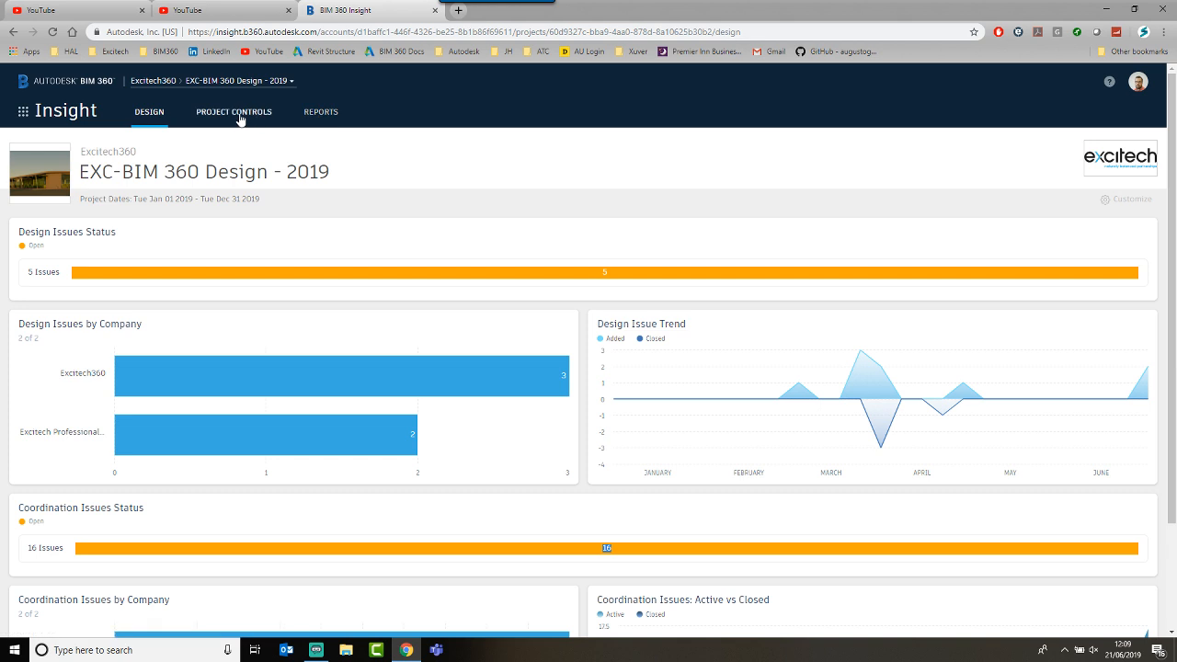
Step: Switch to Project Home and look over the model previews, issue lists, design packages and coordination issue charts
{"action": "left_click", "coordinate": [24, 115]}
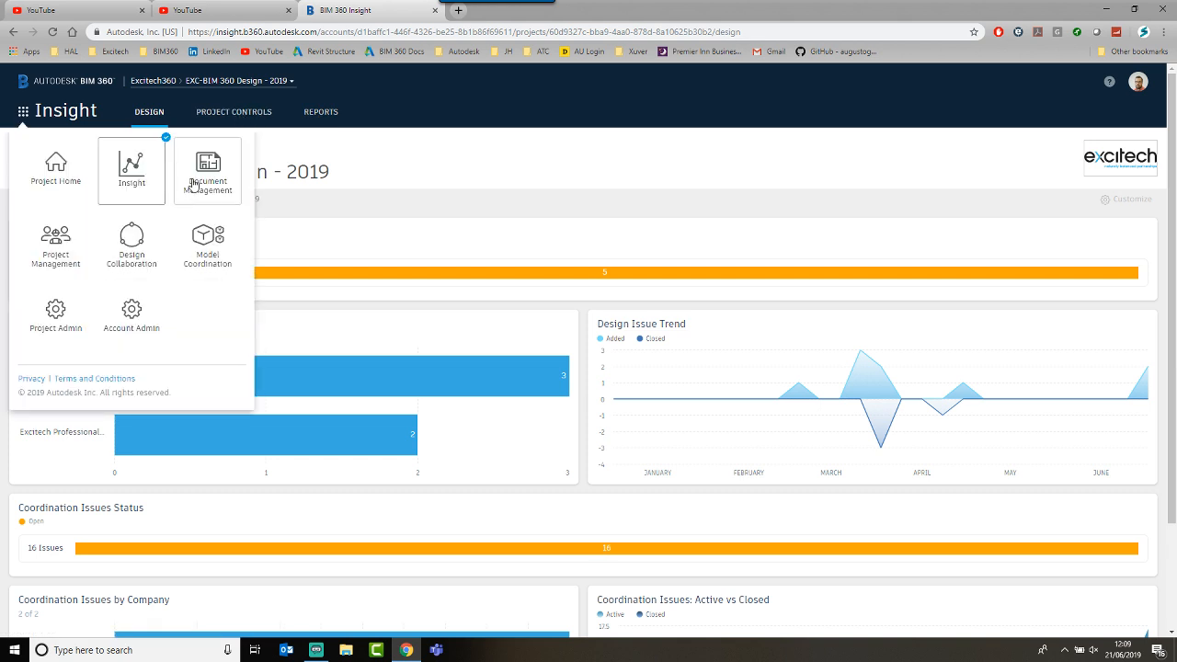
{"action": "left_click", "coordinate": [57, 170]}
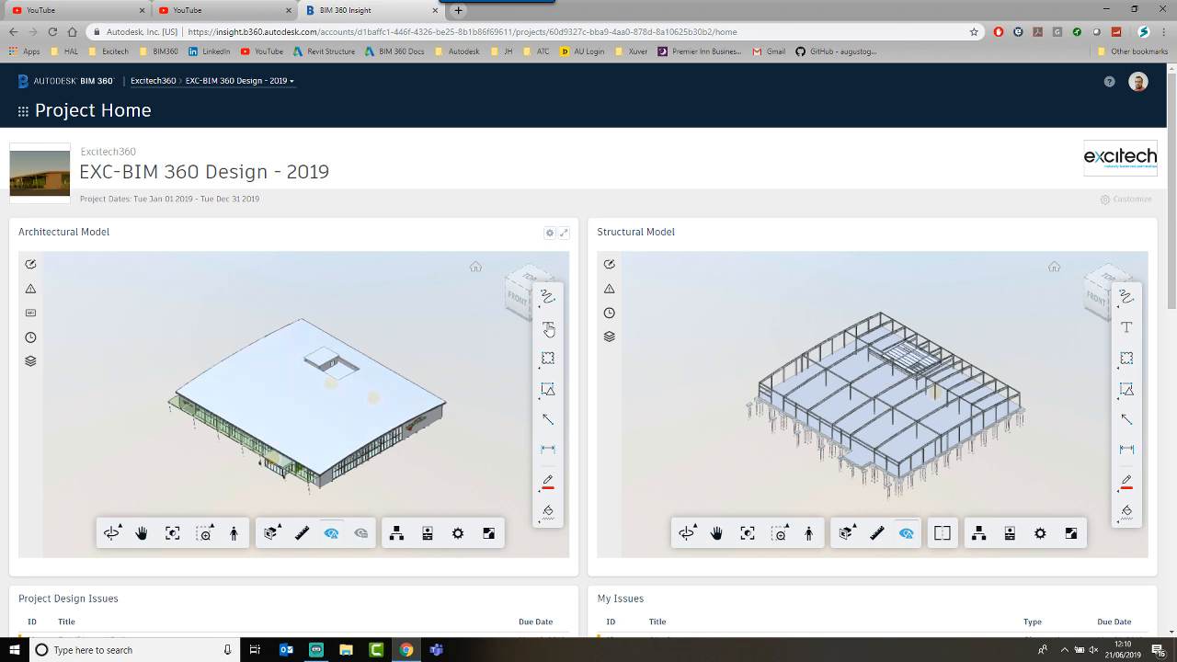
{"action": "scroll", "coordinate": [547, 330], "scroll_direction": "down", "scroll_amount": 3}
{"action": "scroll", "coordinate": [547, 329], "scroll_direction": "down", "scroll_amount": 2}
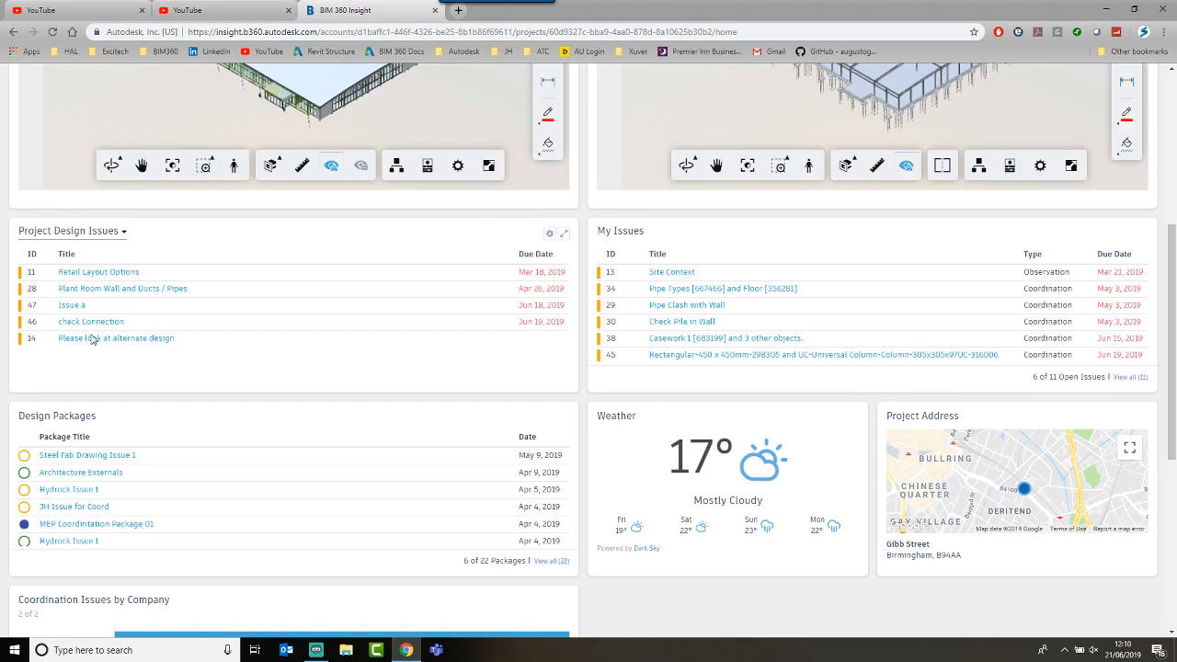
{"action": "scroll", "coordinate": [139, 244], "scroll_direction": "down", "scroll_amount": 4}
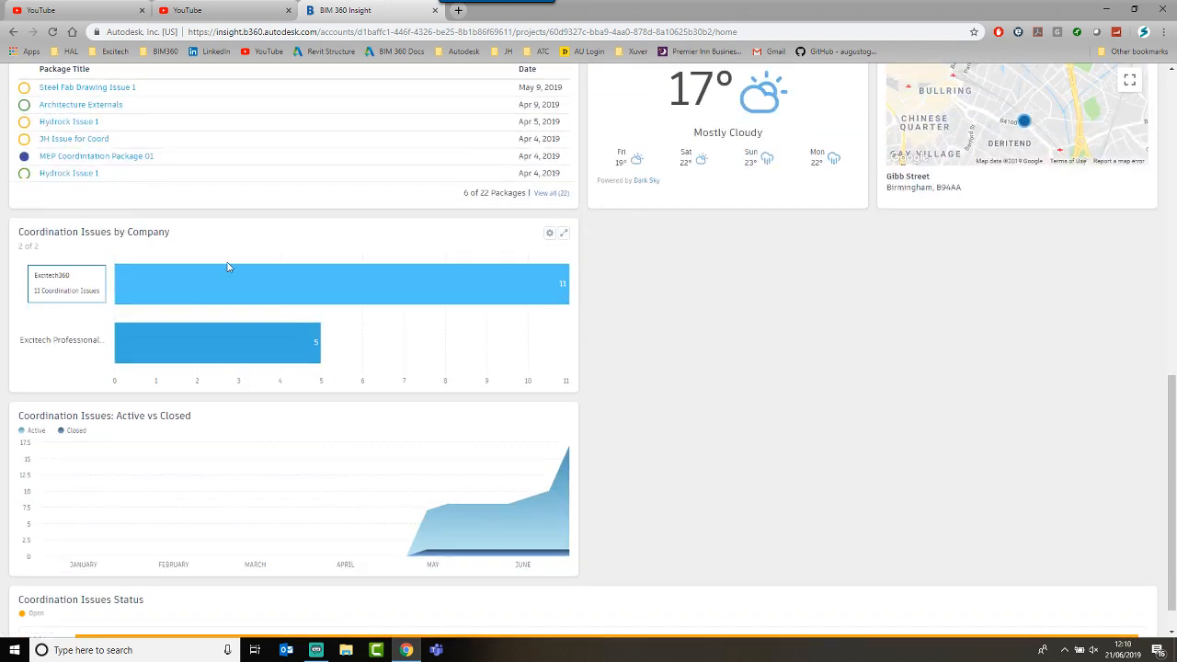
{"action": "scroll", "coordinate": [255, 332], "scroll_direction": "down", "scroll_amount": 1}
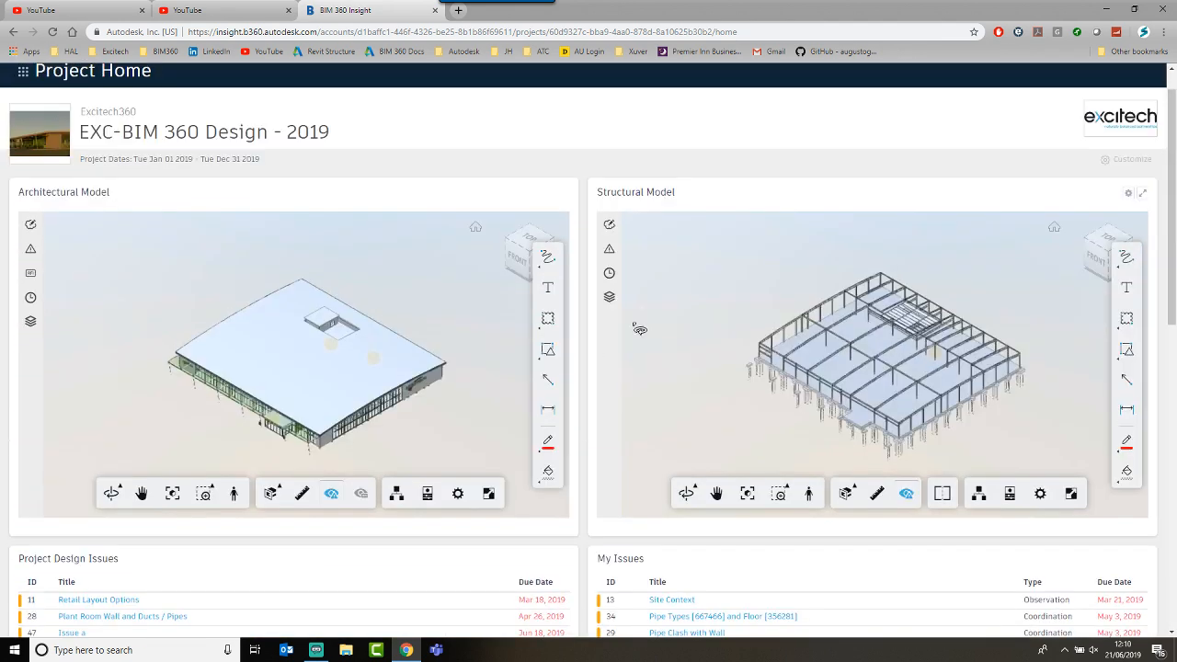
{"action": "scroll", "coordinate": [639, 329], "scroll_direction": "up", "scroll_amount": 3}
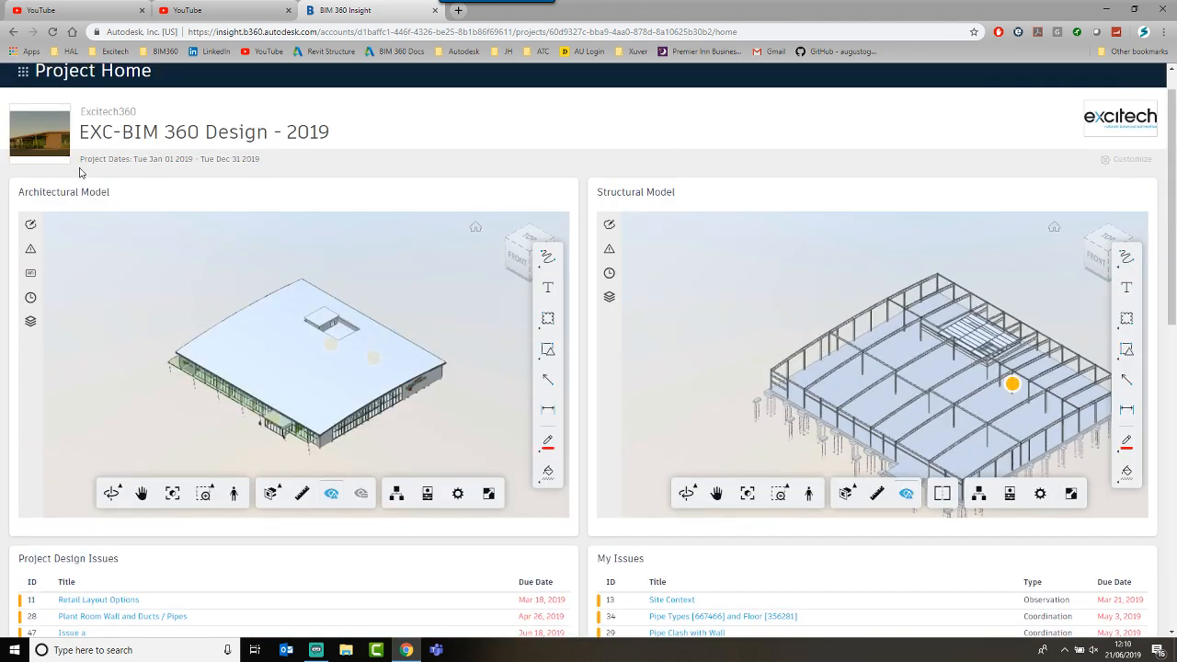
Step: Switch to Document Management and view the files in the published Model Coordination + IFC folder
{"action": "left_click", "coordinate": [23, 75]}
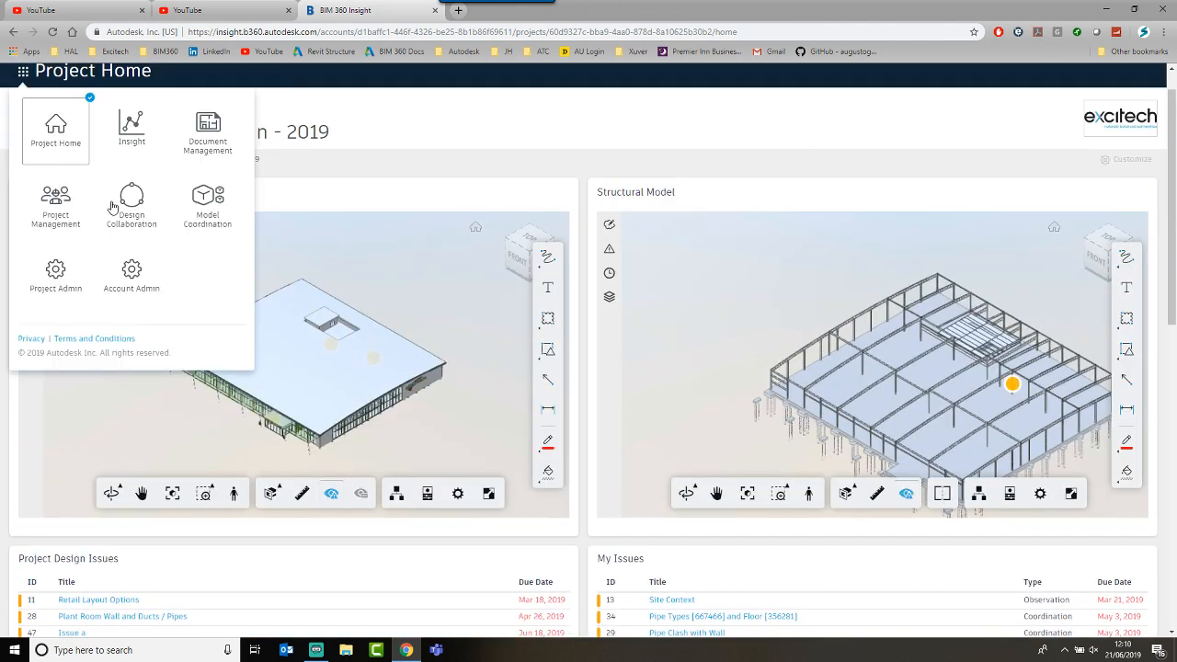
{"action": "left_click", "coordinate": [206, 138]}
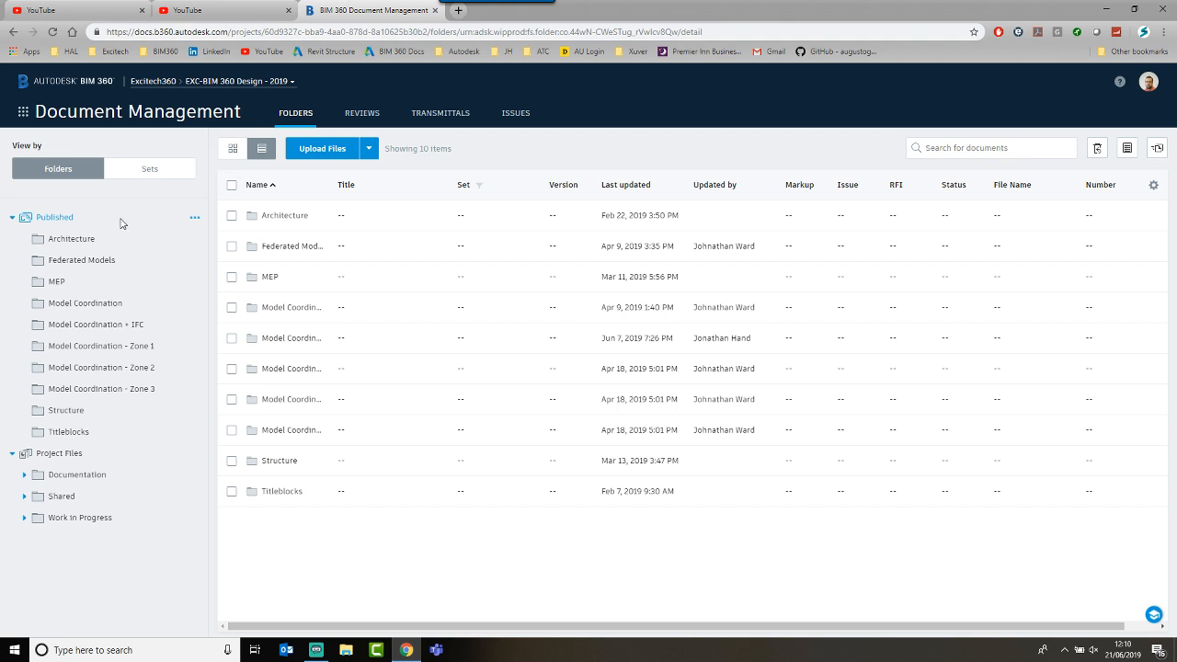
{"action": "left_click", "coordinate": [113, 330]}
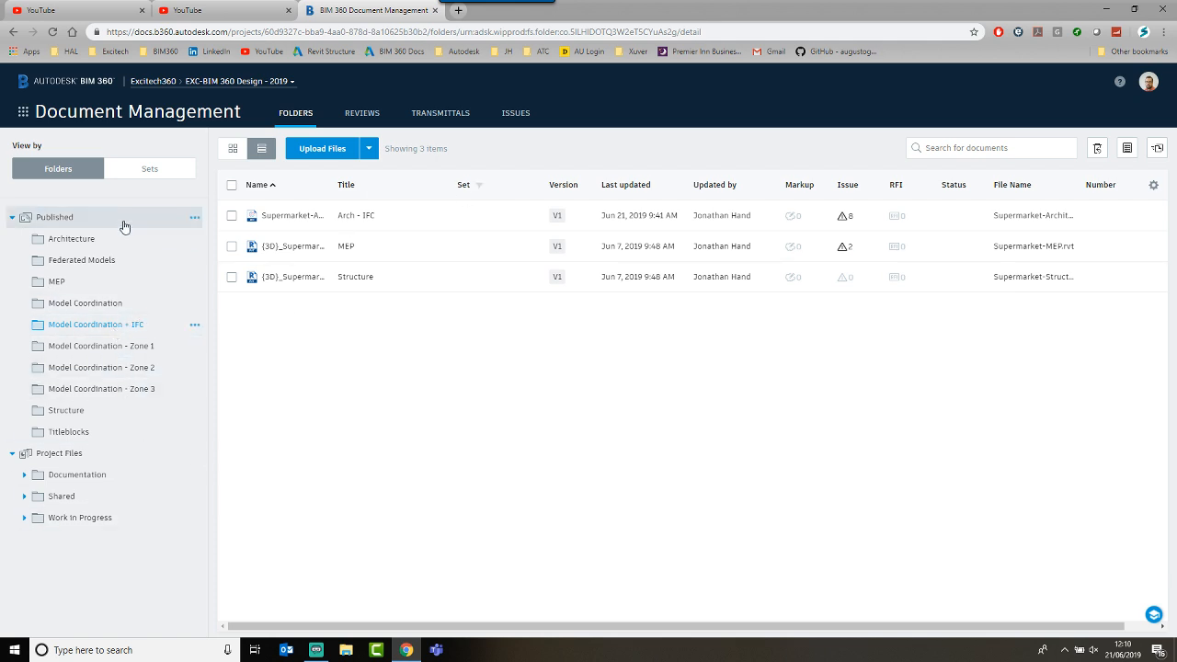
Step: Go to Project Admin and view the Model Coordination service's coordination spaces, reloading the page if it does not load
{"action": "left_click", "coordinate": [23, 112]}
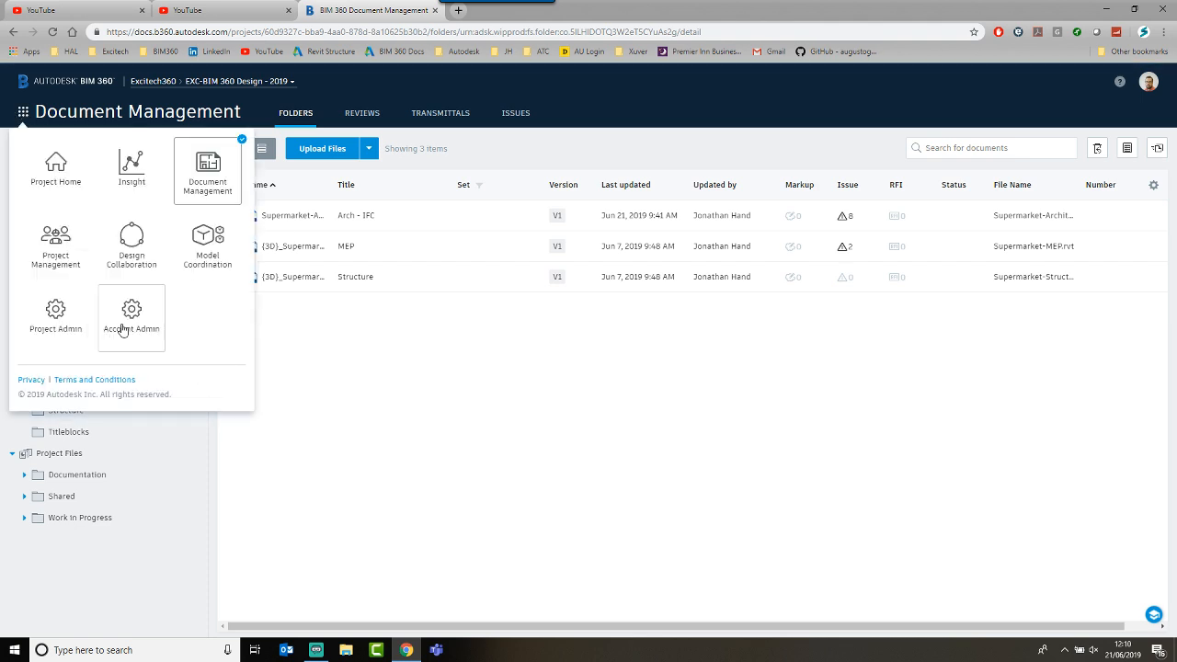
{"action": "left_click", "coordinate": [57, 317]}
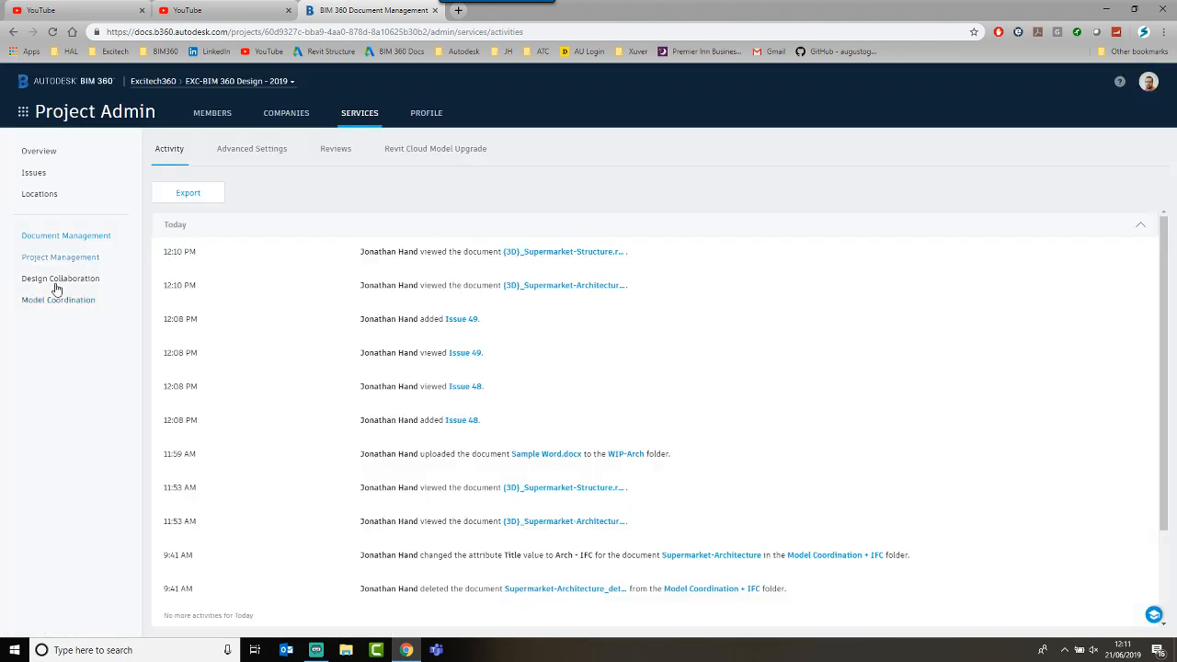
{"action": "left_click", "coordinate": [64, 307]}
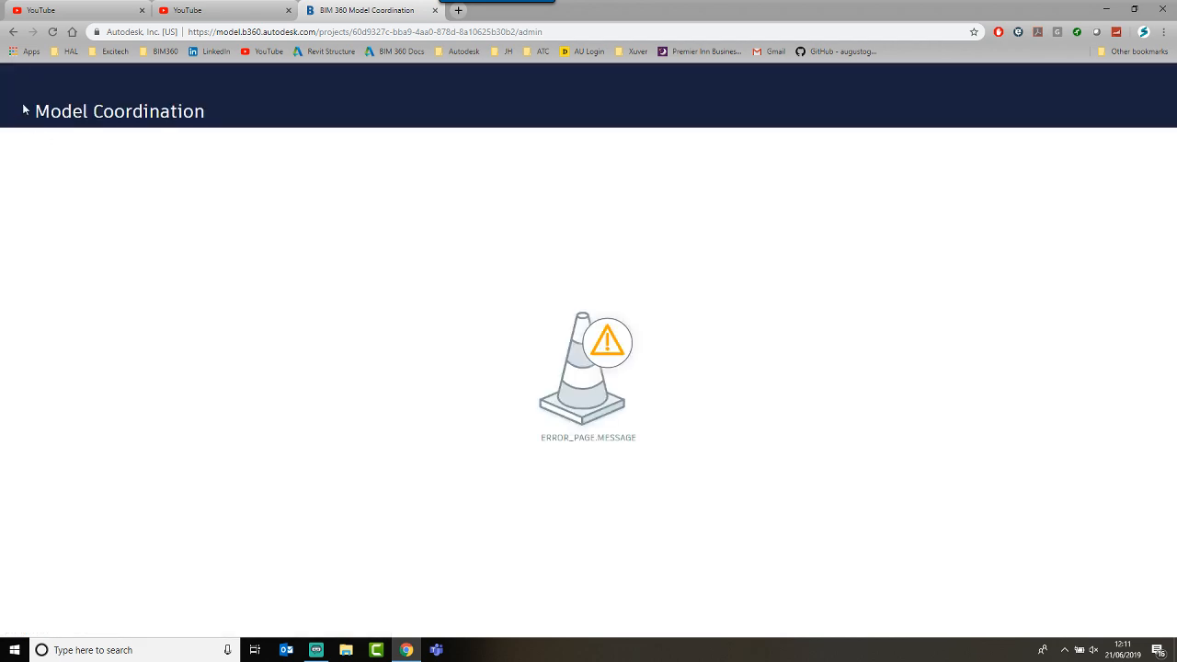
{"action": "left_click", "coordinate": [52, 32]}
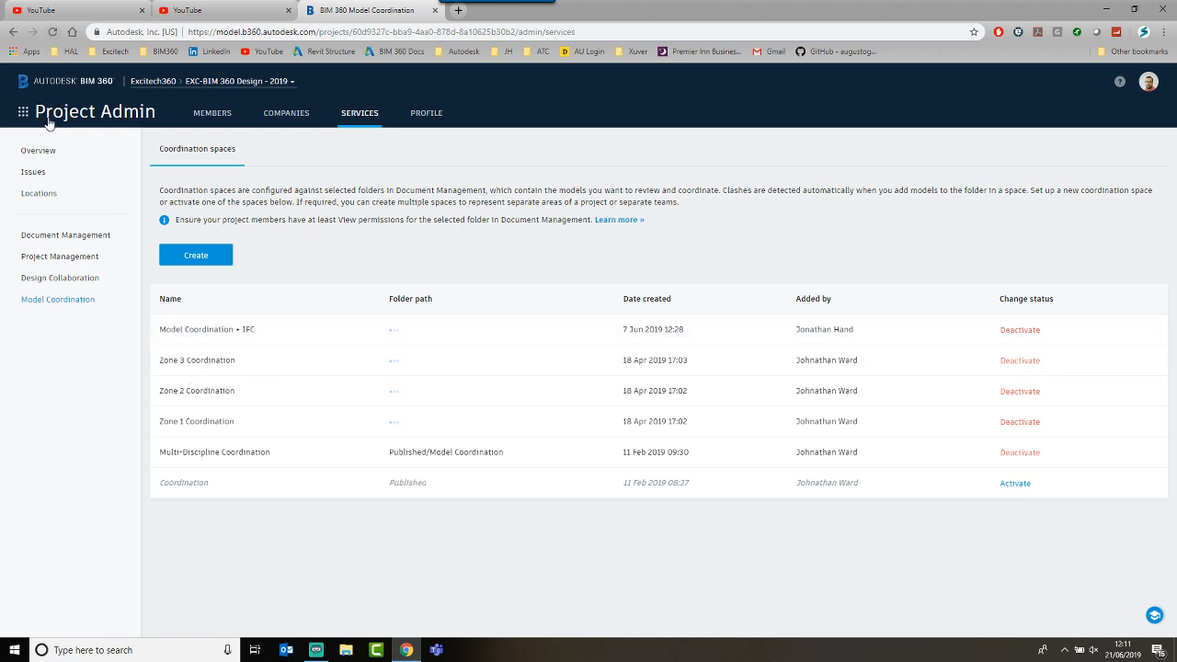
Step: Return to Document Management and look through the published Model Coordination and Model Coordination + IFC folders
{"action": "left_click", "coordinate": [20, 112]}
{"action": "left_click", "coordinate": [208, 171]}
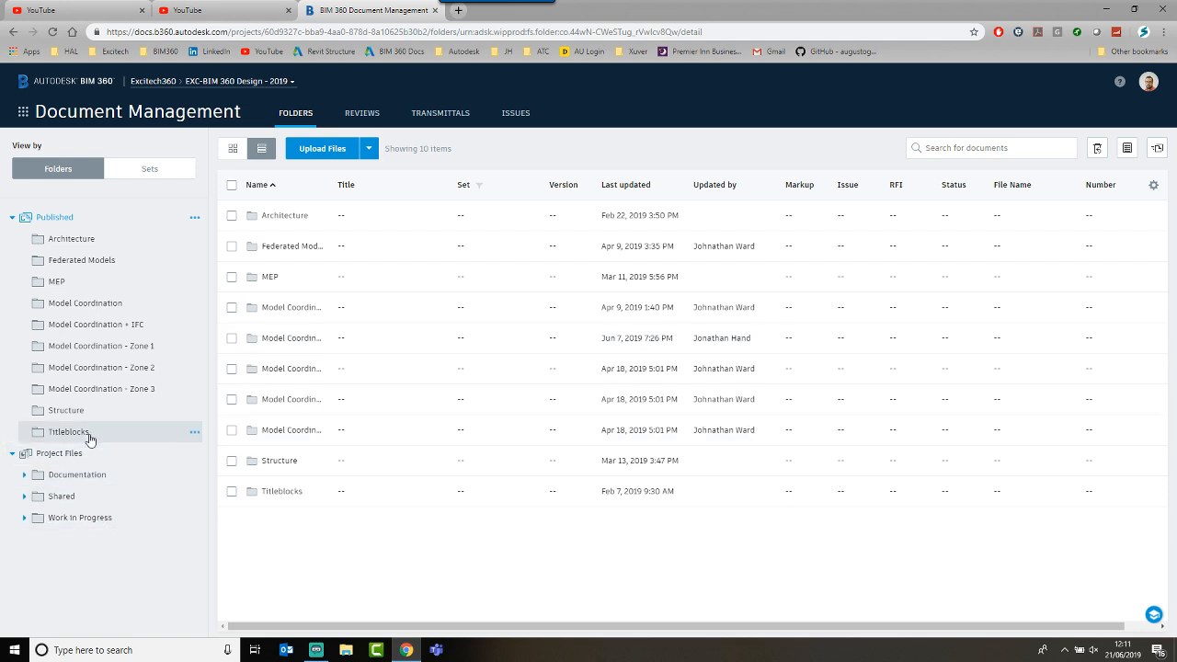
{"action": "left_click", "coordinate": [92, 303]}
{"action": "left_click", "coordinate": [95, 330]}
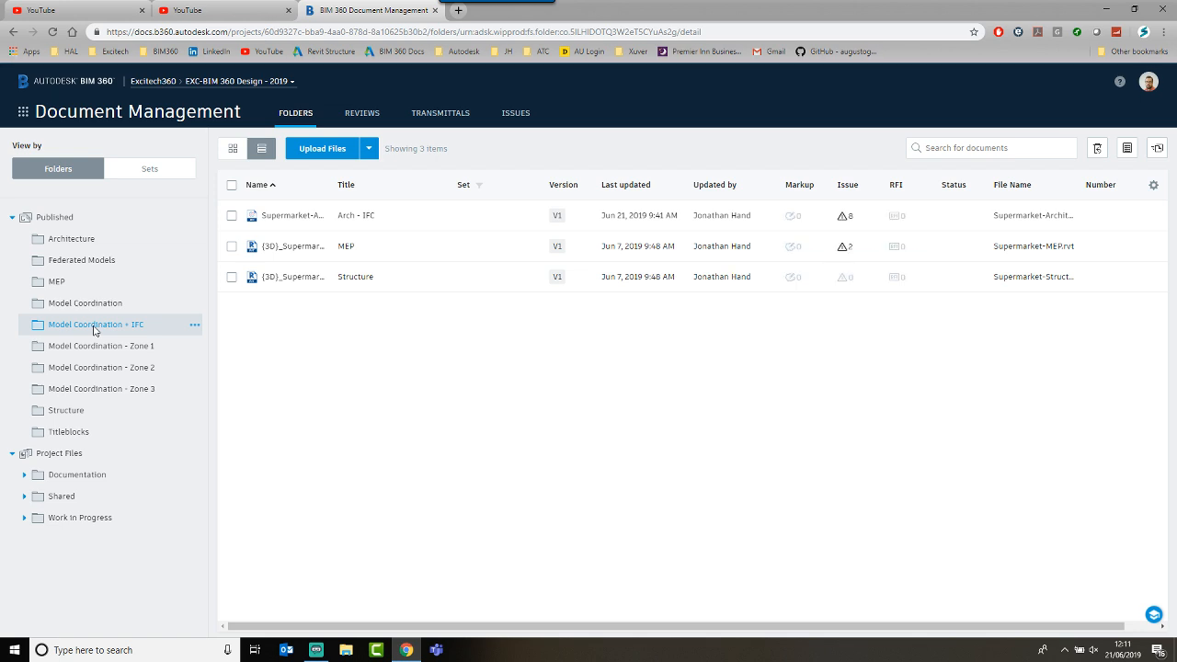
Step: Compare the work-in-progress WIP-Arch and WIP-Str folders with the published Architecture folder
{"action": "left_click", "coordinate": [66, 518]}
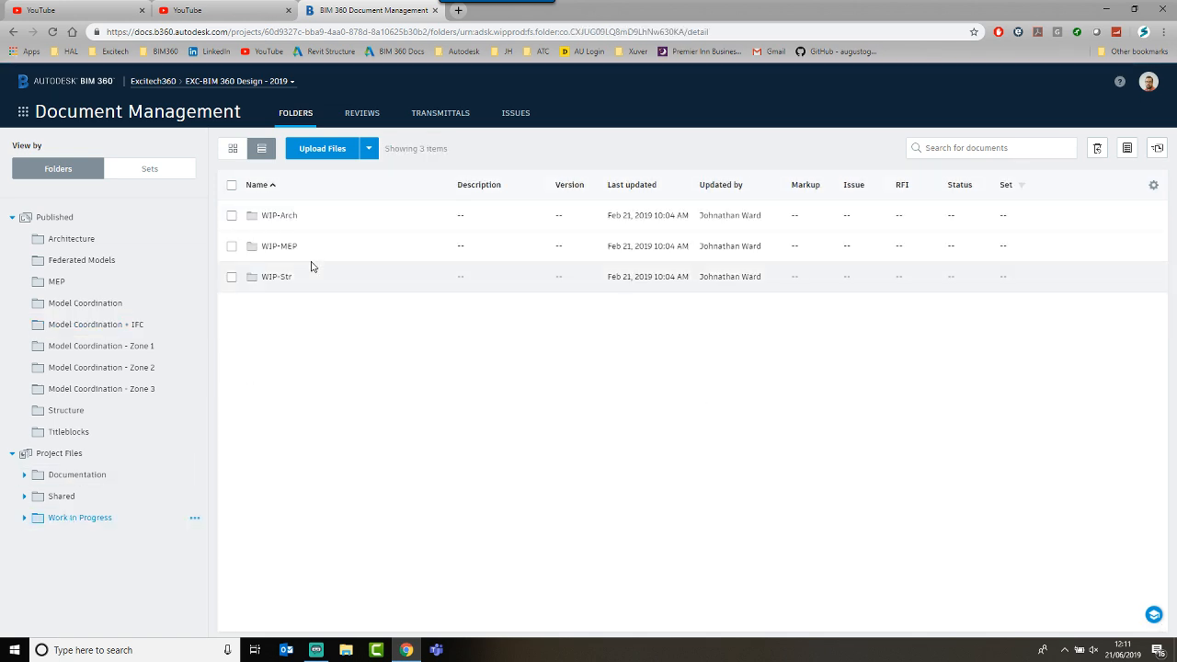
{"action": "left_click", "coordinate": [284, 215]}
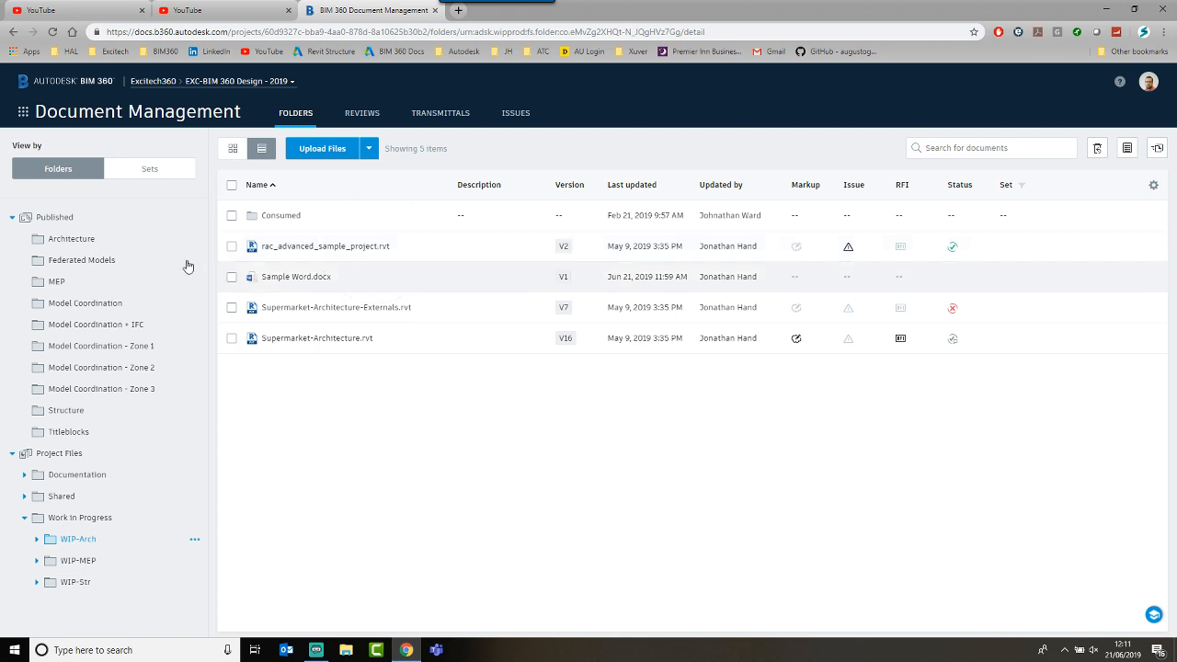
{"action": "left_click", "coordinate": [77, 240]}
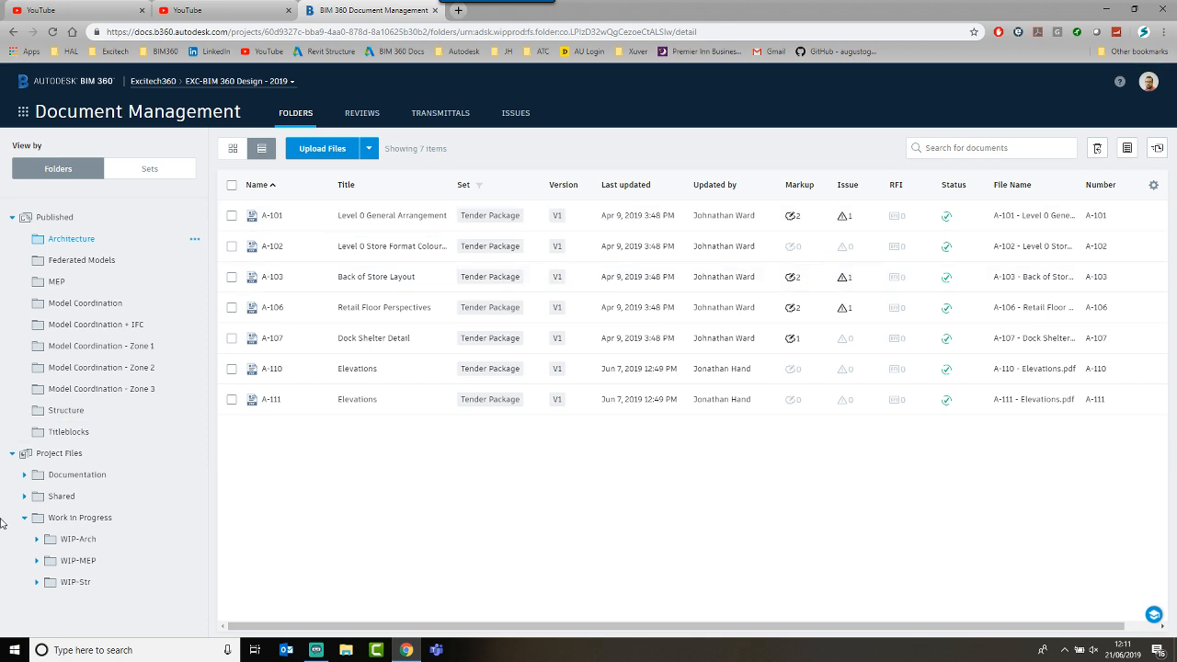
{"action": "left_click", "coordinate": [75, 582]}
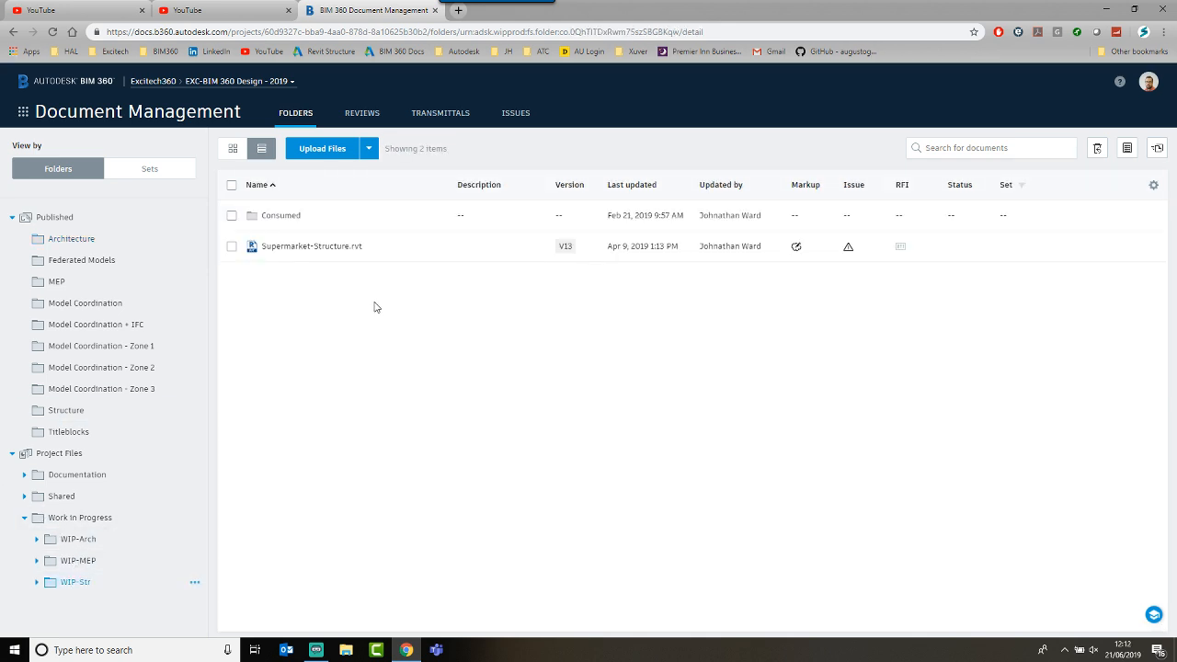
Step: Switch to Account Admin and start a new project named "project File size"
{"action": "left_click", "coordinate": [23, 112]}
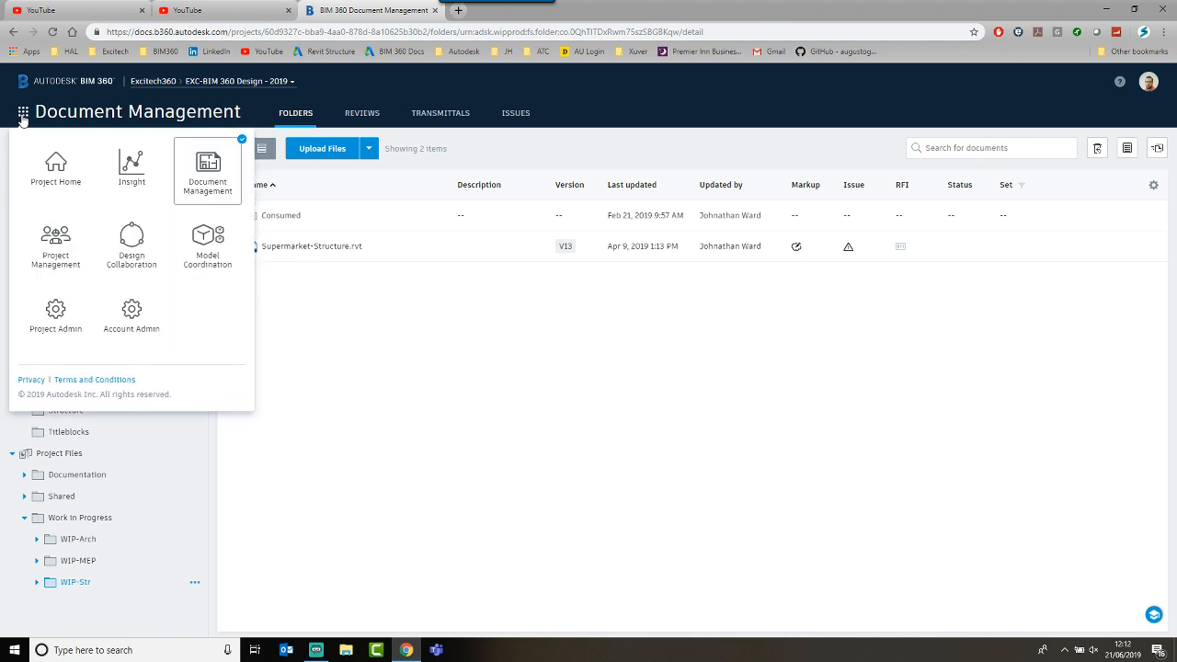
{"action": "left_click", "coordinate": [136, 315]}
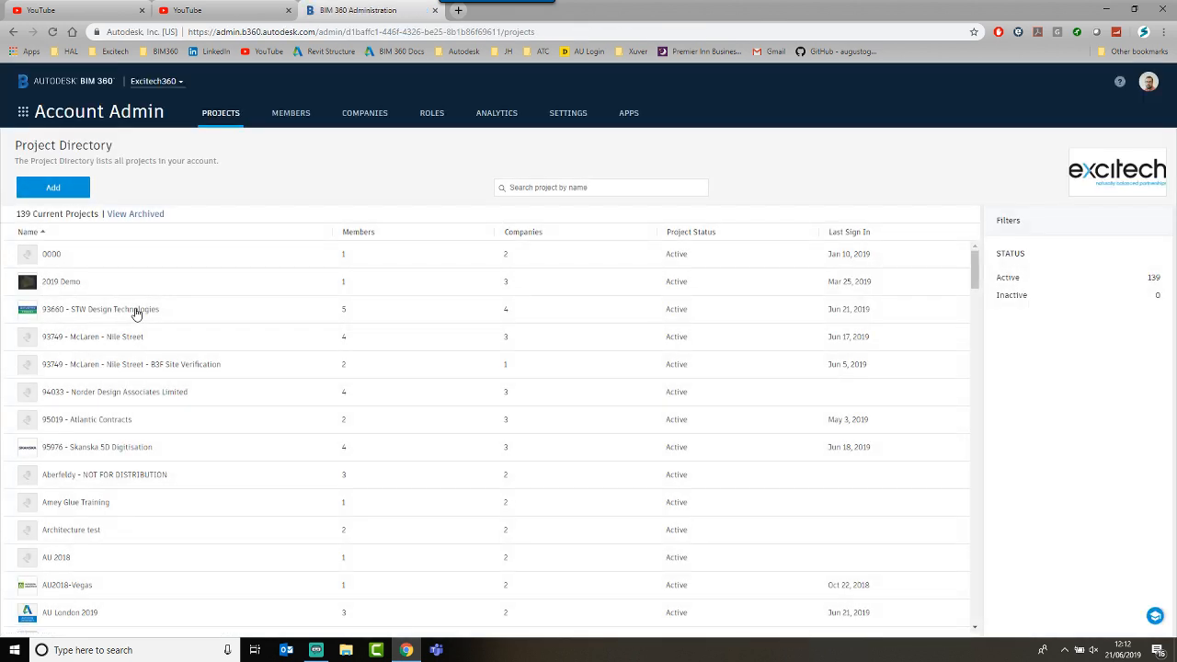
{"action": "left_click", "coordinate": [71, 187]}
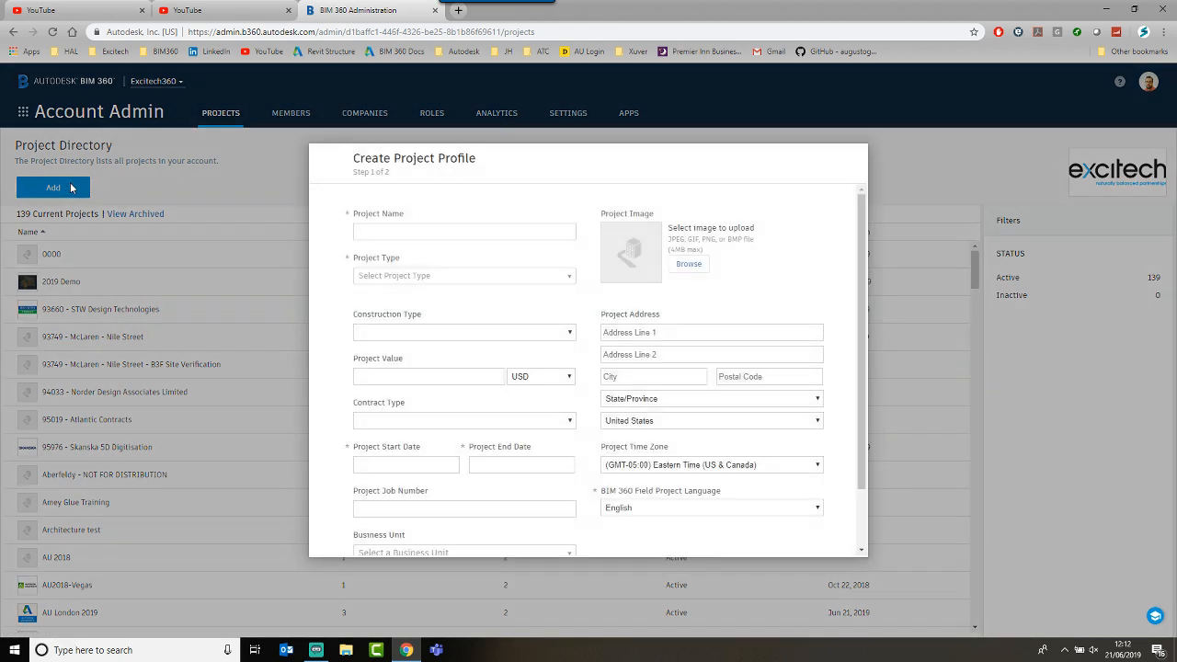
{"action": "left_click", "coordinate": [400, 231]}
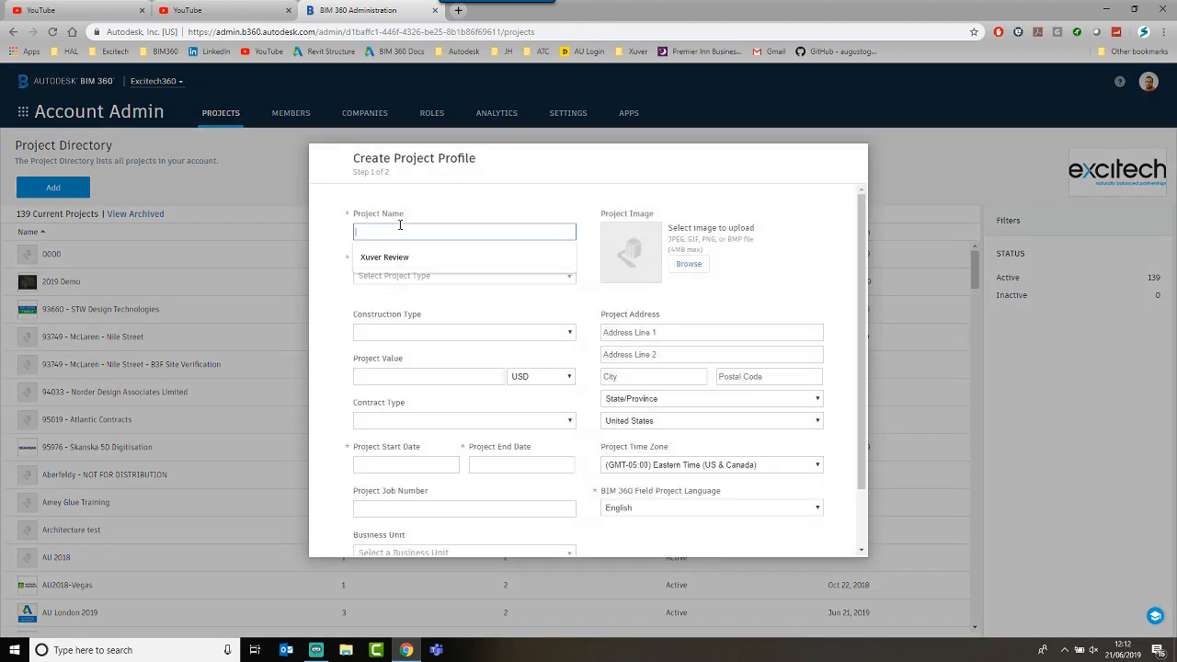
{"action": "type", "text": "project File size"}
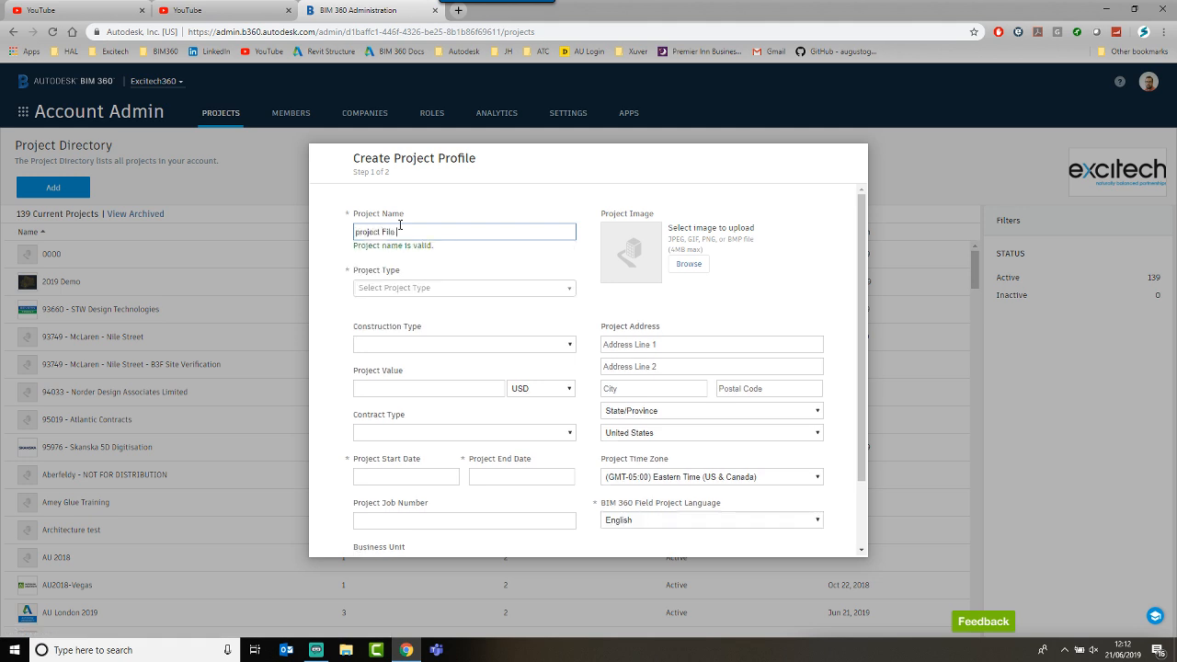
Step: Set the project type to Convention Center, construction type to New Construction, value to 1245 USD and contract type to Construction Management (CM) at Risk
{"action": "left_click", "coordinate": [429, 288]}
{"action": "left_click", "coordinate": [393, 338]}
{"action": "left_click", "coordinate": [409, 347]}
{"action": "left_click", "coordinate": [396, 367]}
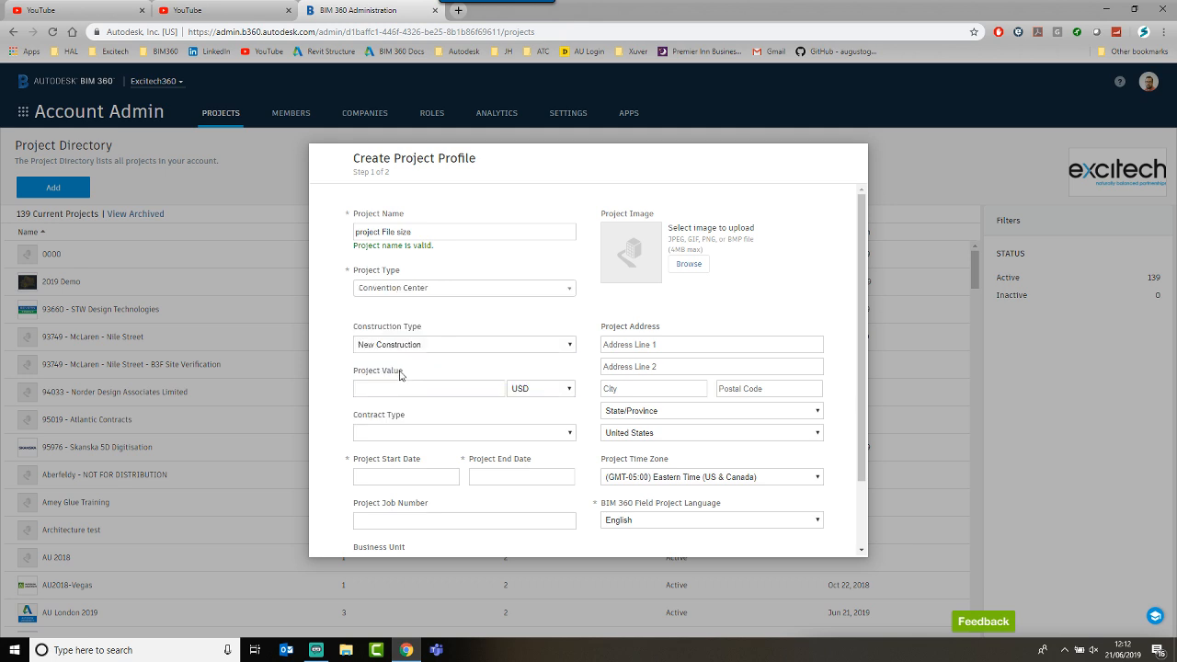
{"action": "left_click", "coordinate": [398, 386]}
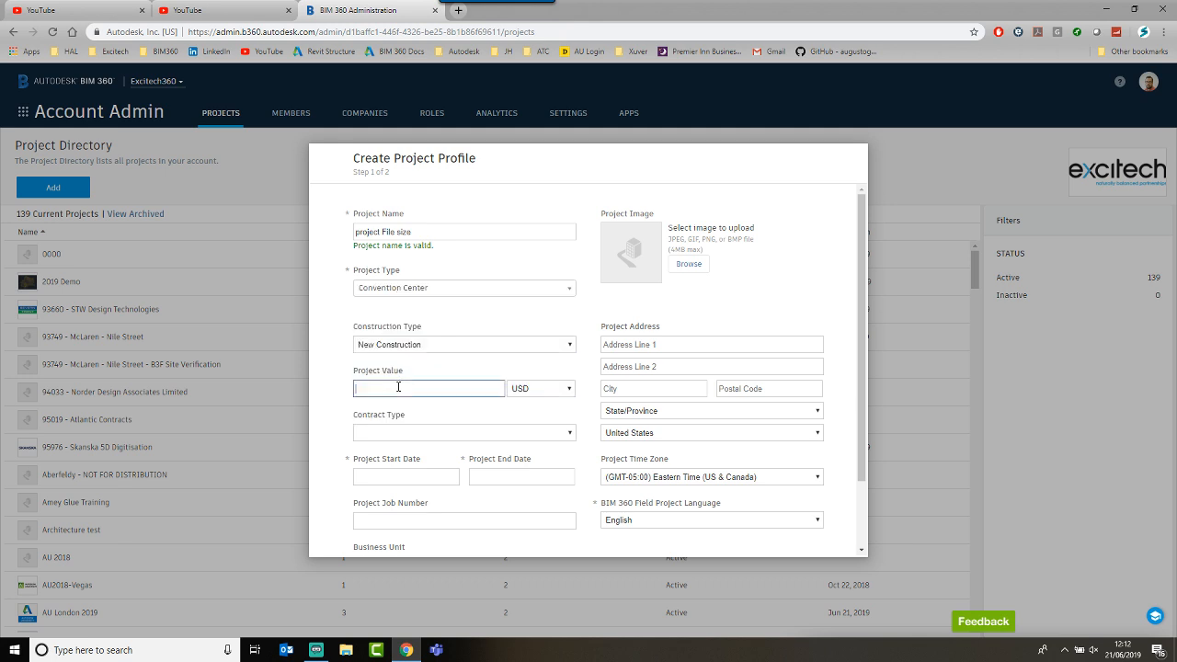
{"action": "left_click", "coordinate": [383, 443]}
{"action": "left_click", "coordinate": [379, 469]}
Step: Set both the project start date and end date to Jun 21, 2019
{"action": "left_click", "coordinate": [387, 487]}
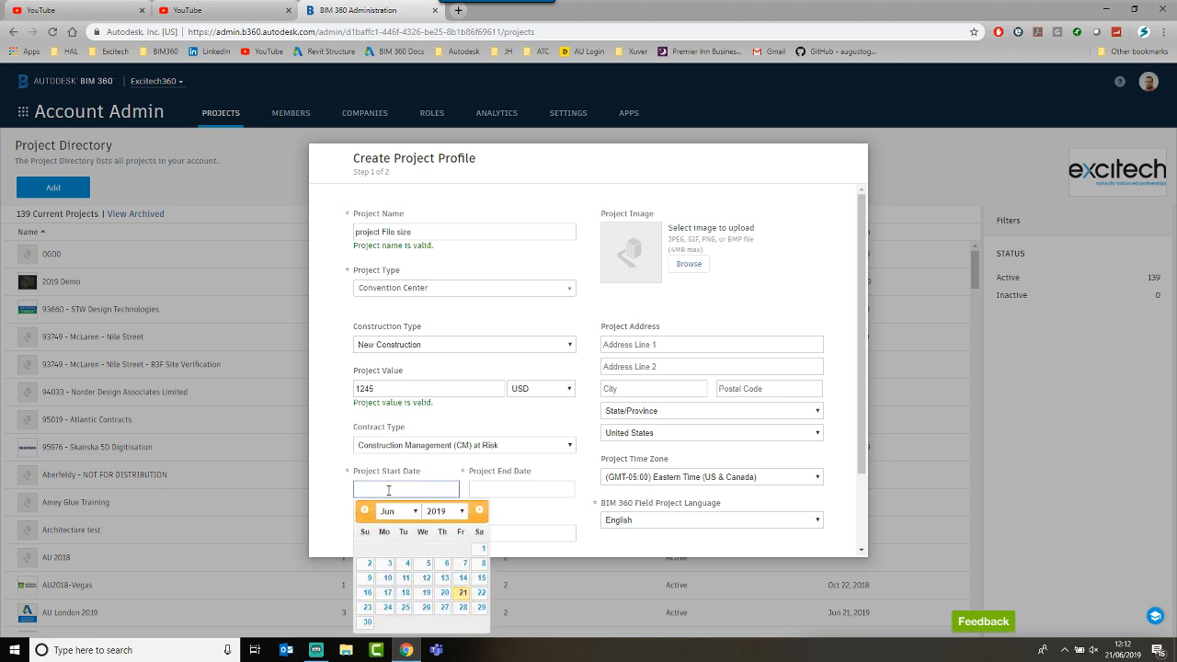
{"action": "left_click", "coordinate": [469, 593]}
{"action": "left_click", "coordinate": [494, 488]}
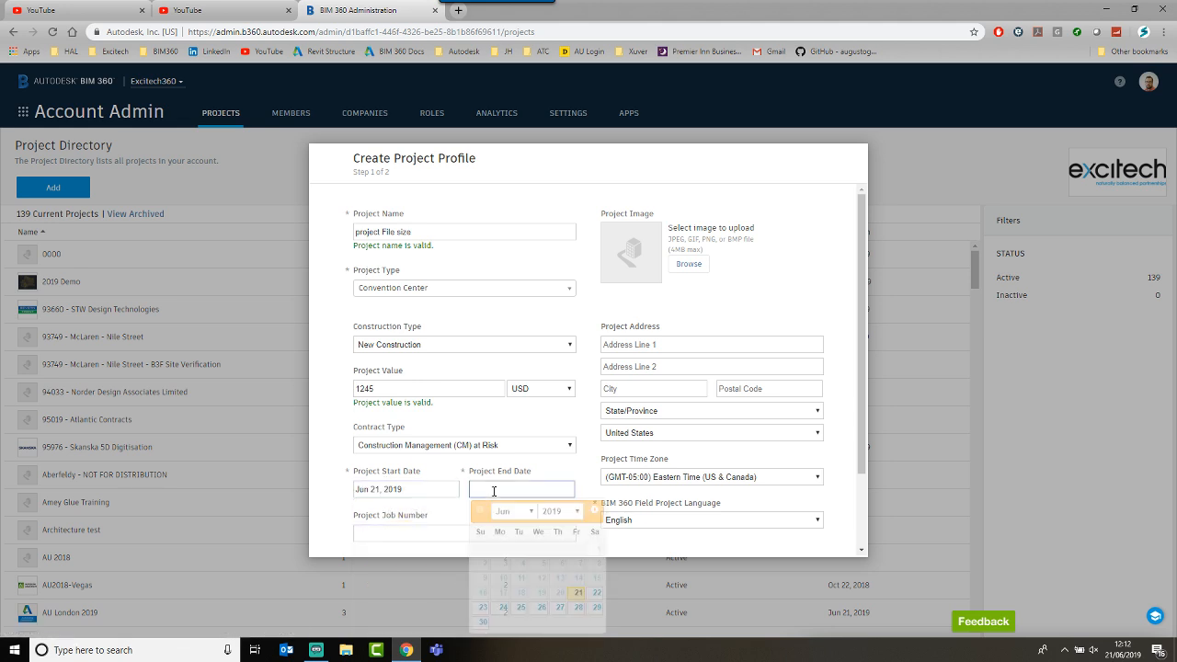
{"action": "left_click", "coordinate": [579, 594]}
Step: Enter project job number 45789, choose the Professional Services business unit, and save the project profile
{"action": "scroll", "coordinate": [528, 492], "scroll_direction": "down", "scroll_amount": 1}
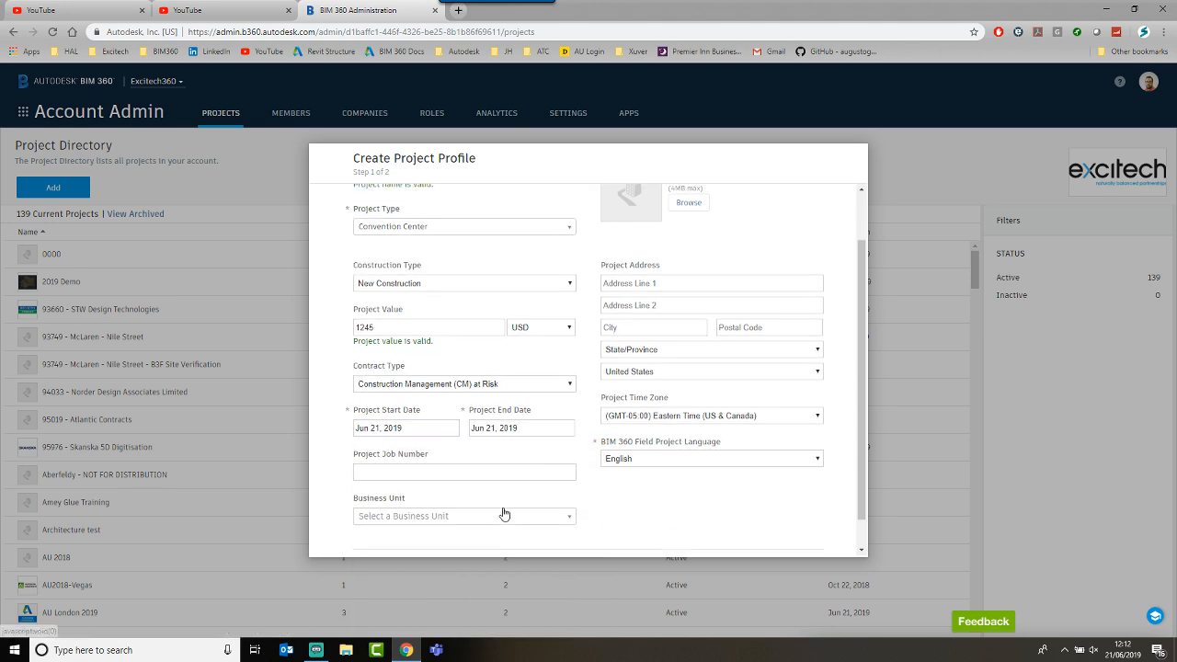
{"action": "left_click", "coordinate": [500, 473]}
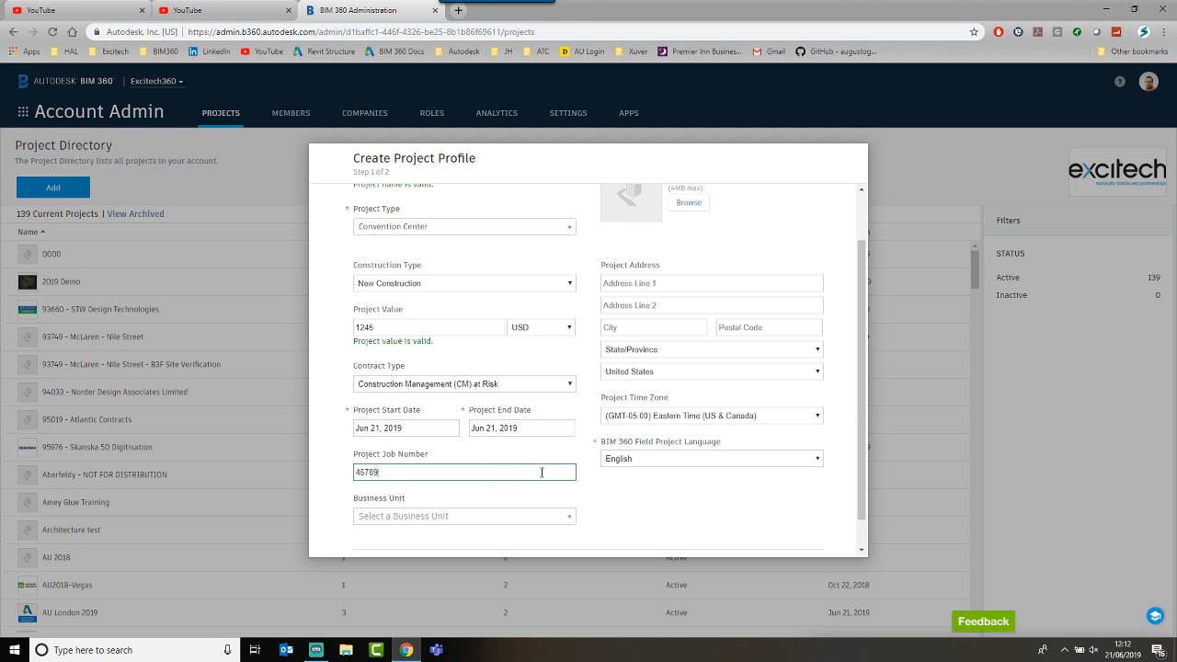
{"action": "scroll", "coordinate": [678, 276], "scroll_direction": "up", "scroll_amount": 1}
{"action": "scroll", "coordinate": [551, 387], "scroll_direction": "down", "scroll_amount": 2}
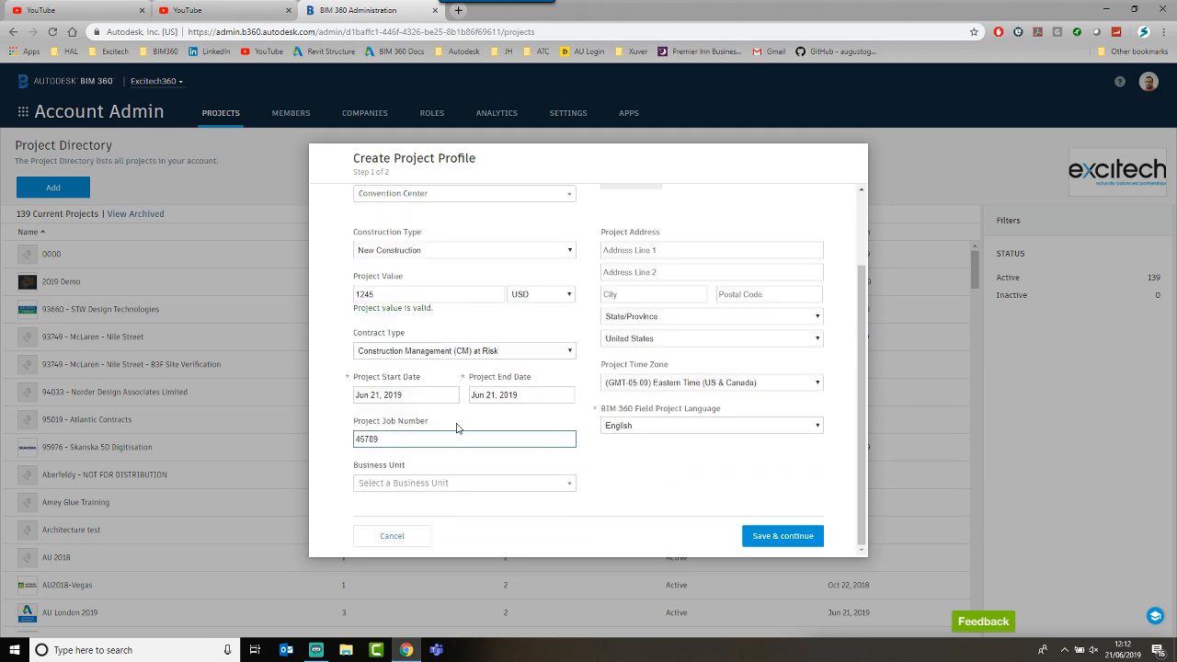
{"action": "left_click", "coordinate": [430, 482]}
{"action": "left_click", "coordinate": [386, 521]}
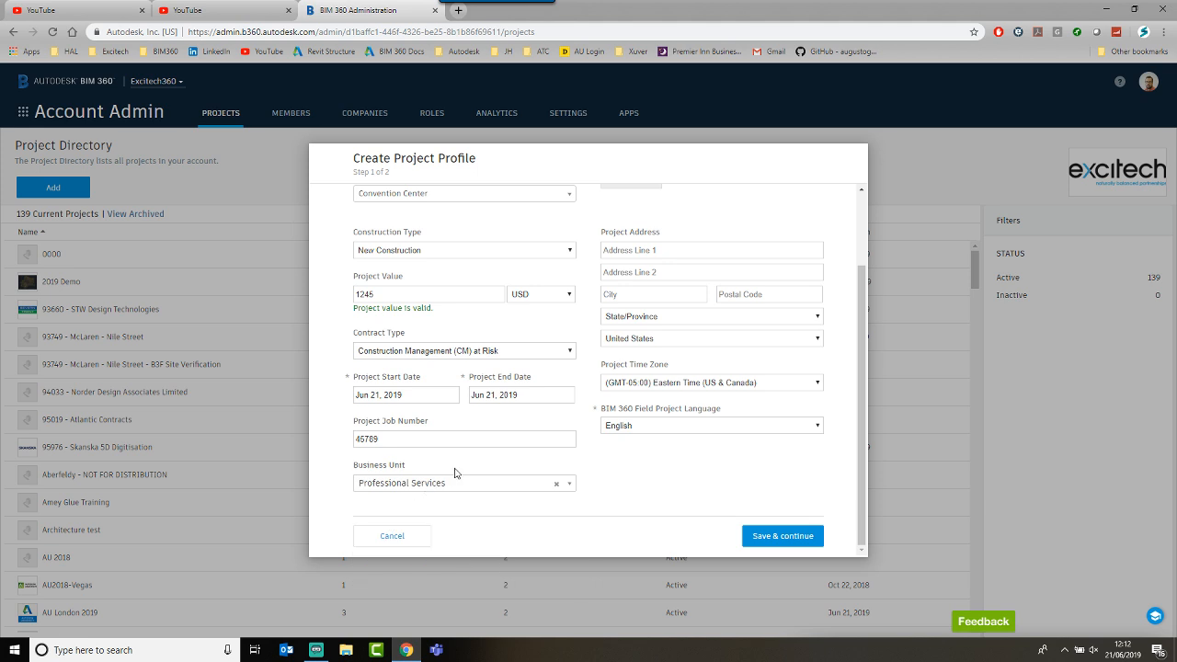
{"action": "left_click", "coordinate": [783, 536]}
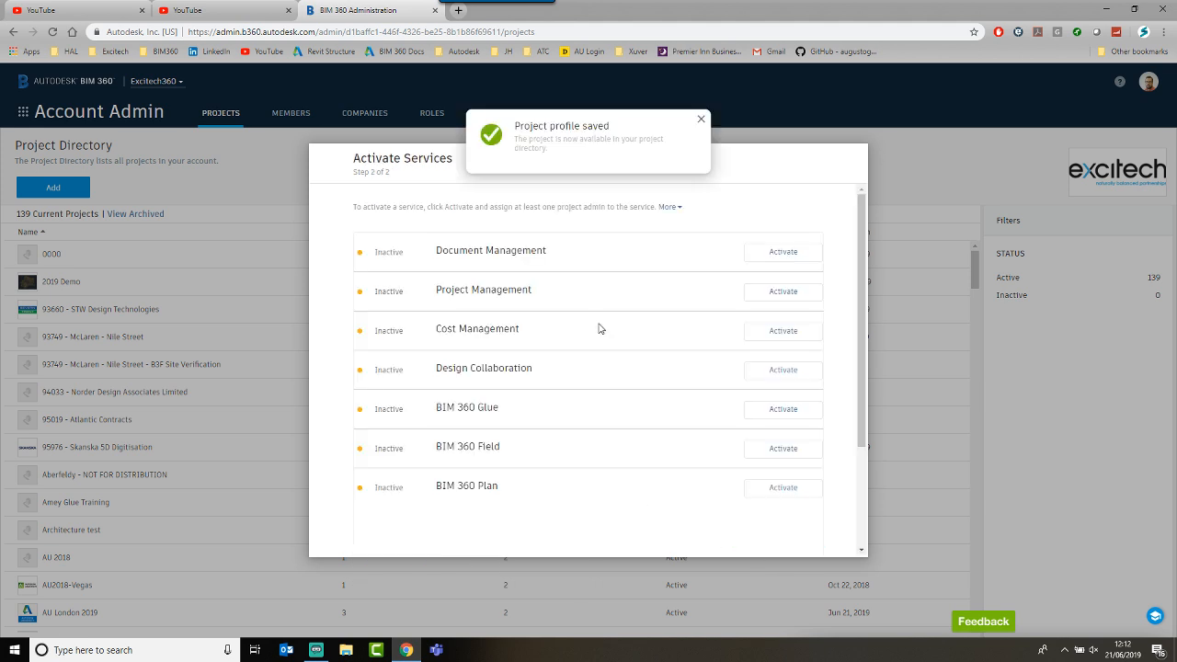
Step: Start activating the Document Management service and assign the project administrator using their company e-mail address
{"action": "left_click", "coordinate": [774, 254]}
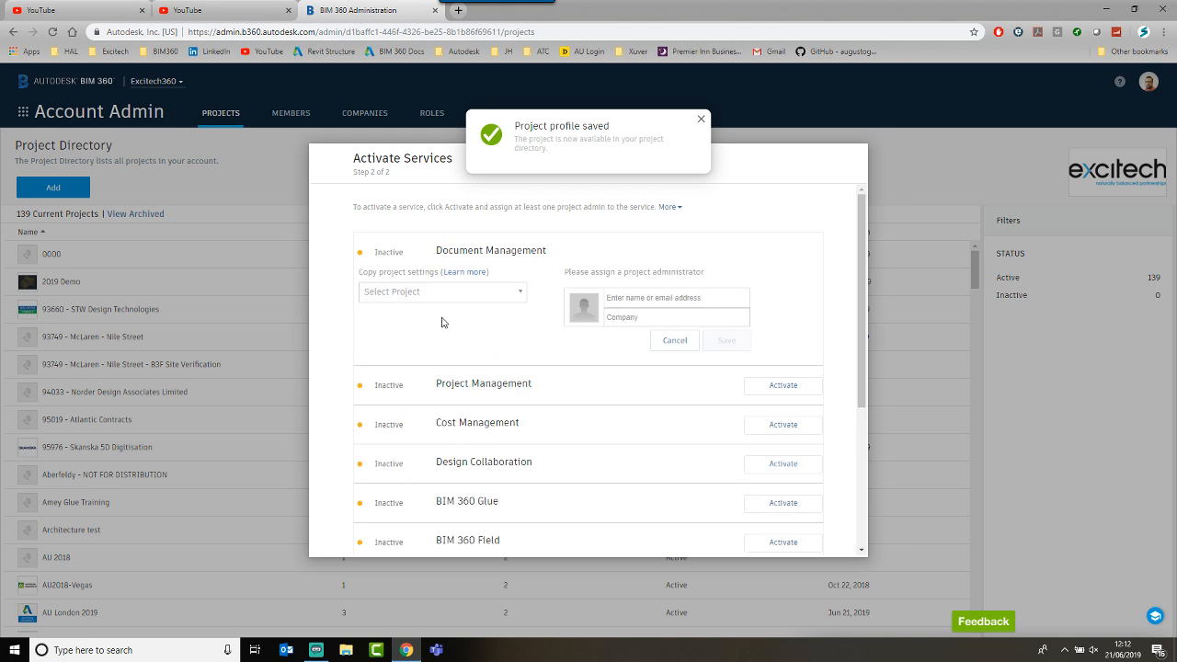
{"action": "left_click", "coordinate": [634, 294]}
{"action": "type", "text": "jo"}
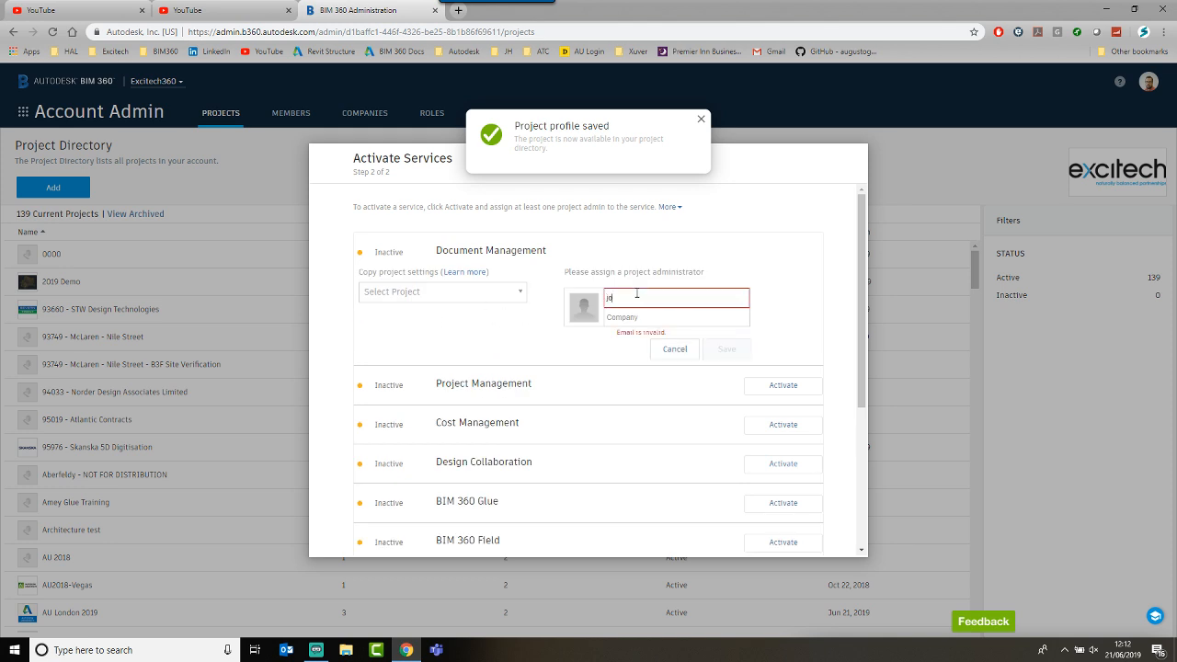
{"action": "type", "text": "nathan"}
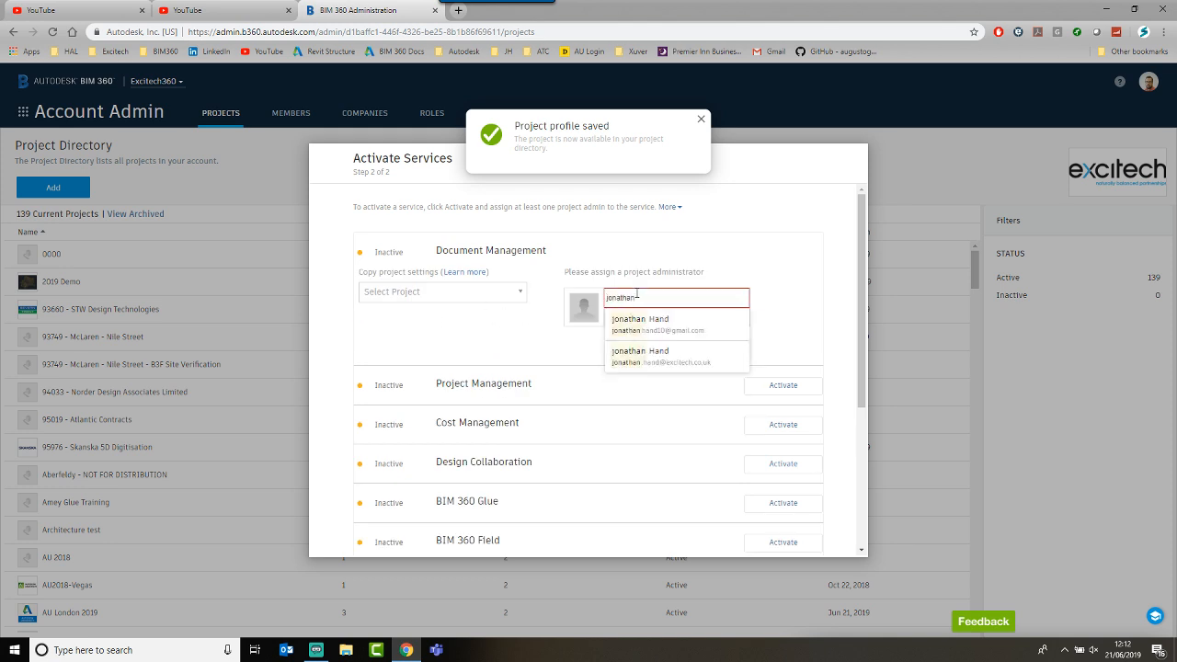
{"action": "left_click", "coordinate": [658, 349]}
Step: Set the administrator's company to excitech360, save the Document Management activation, and finish the project setup
{"action": "left_click", "coordinate": [663, 318]}
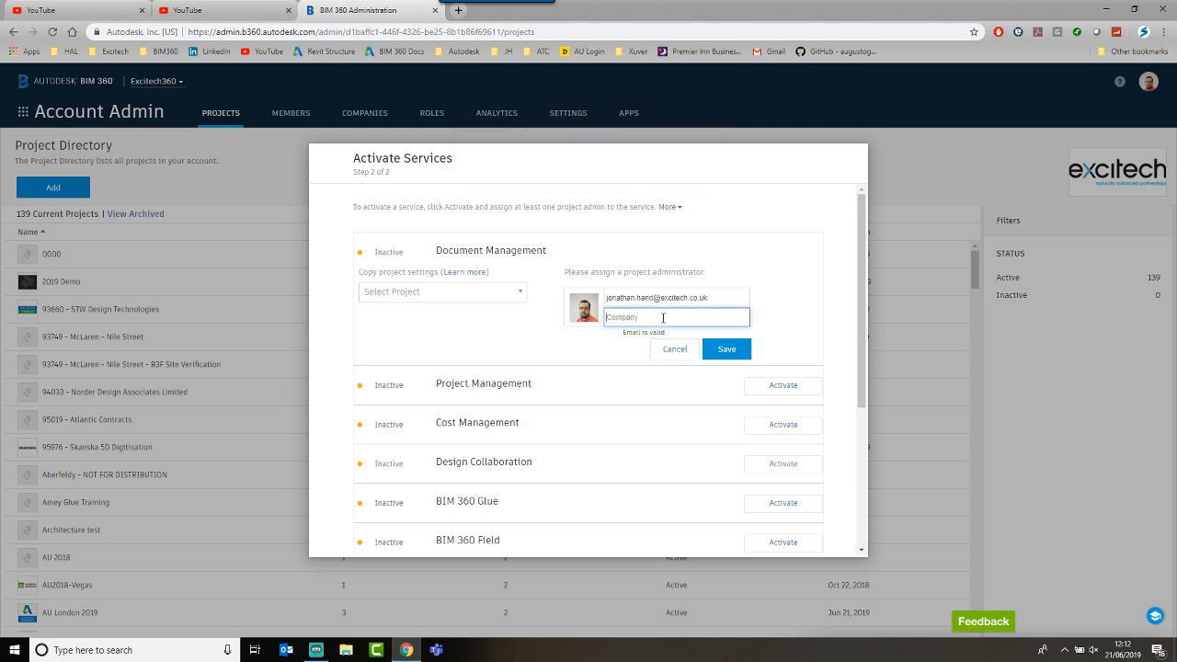
{"action": "type", "text": "excite"}
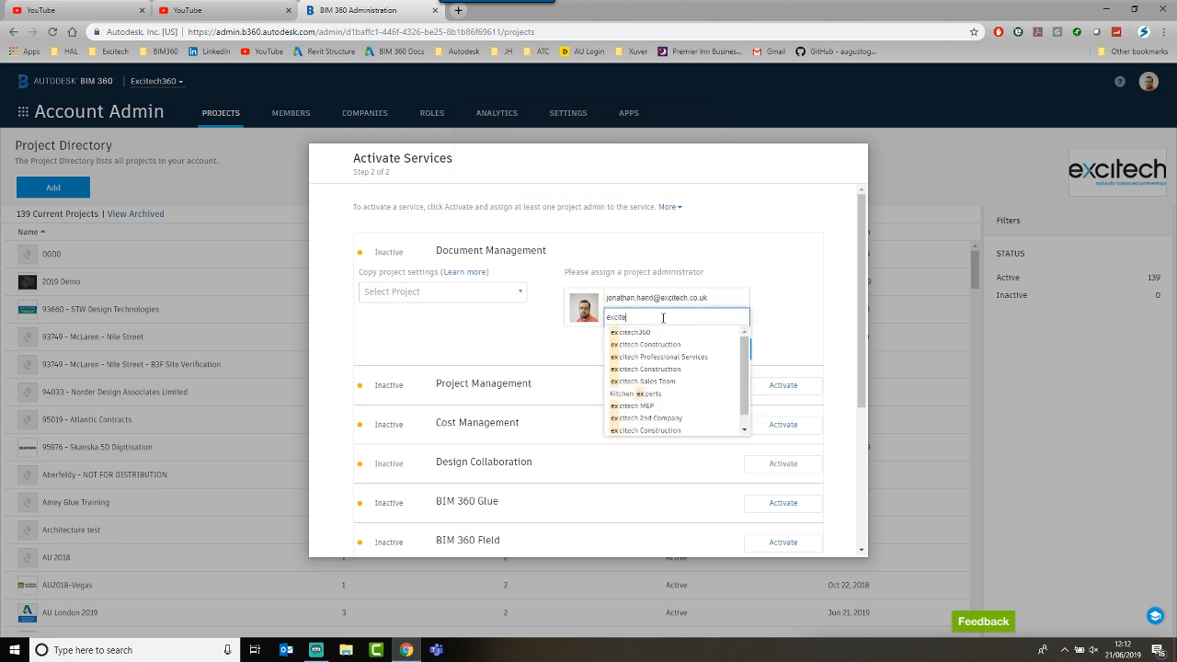
{"action": "type", "text": "ch"}
{"action": "left_click", "coordinate": [633, 332]}
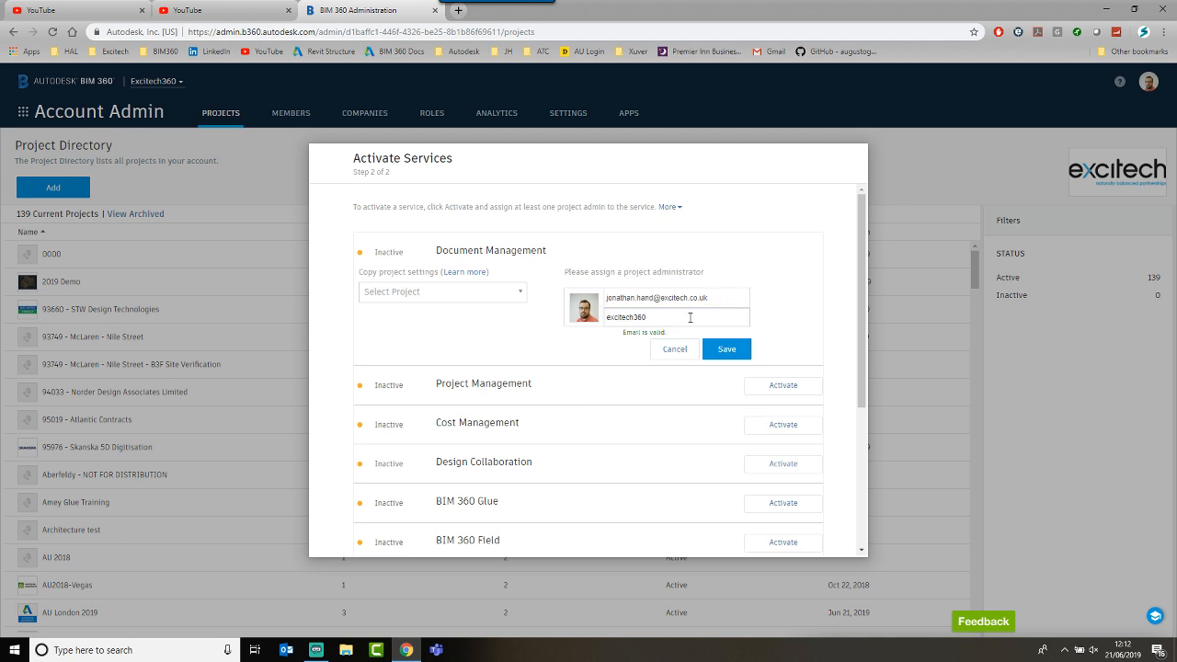
{"action": "left_click", "coordinate": [720, 355]}
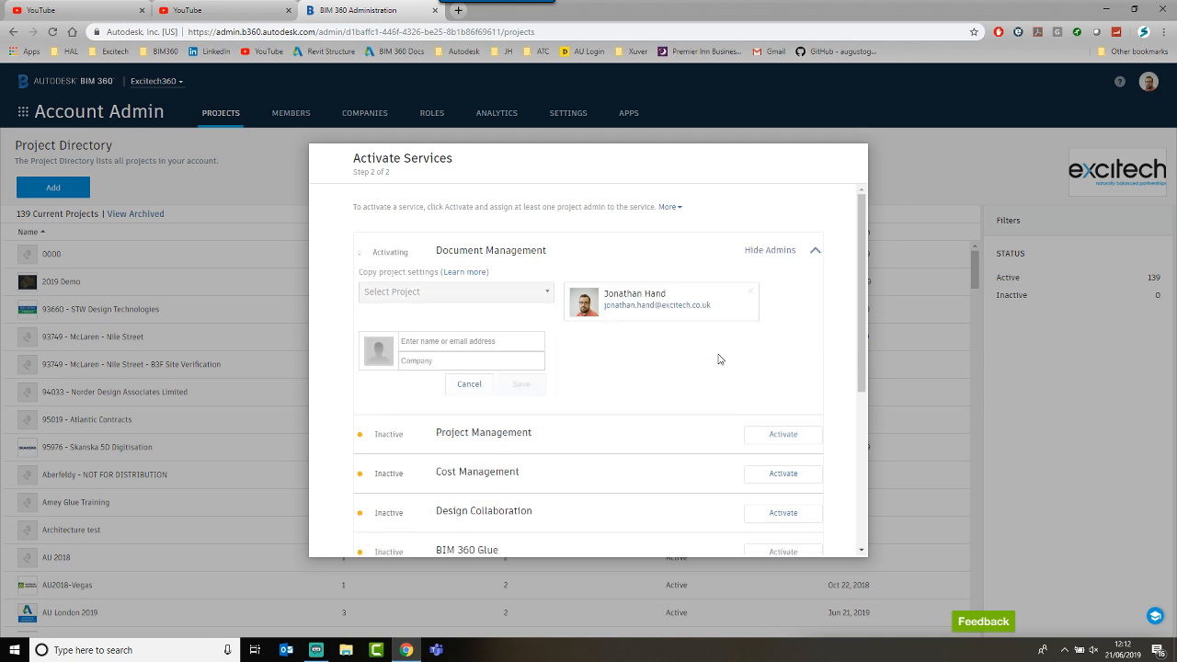
{"action": "scroll", "coordinate": [720, 395], "scroll_direction": "down", "scroll_amount": 5}
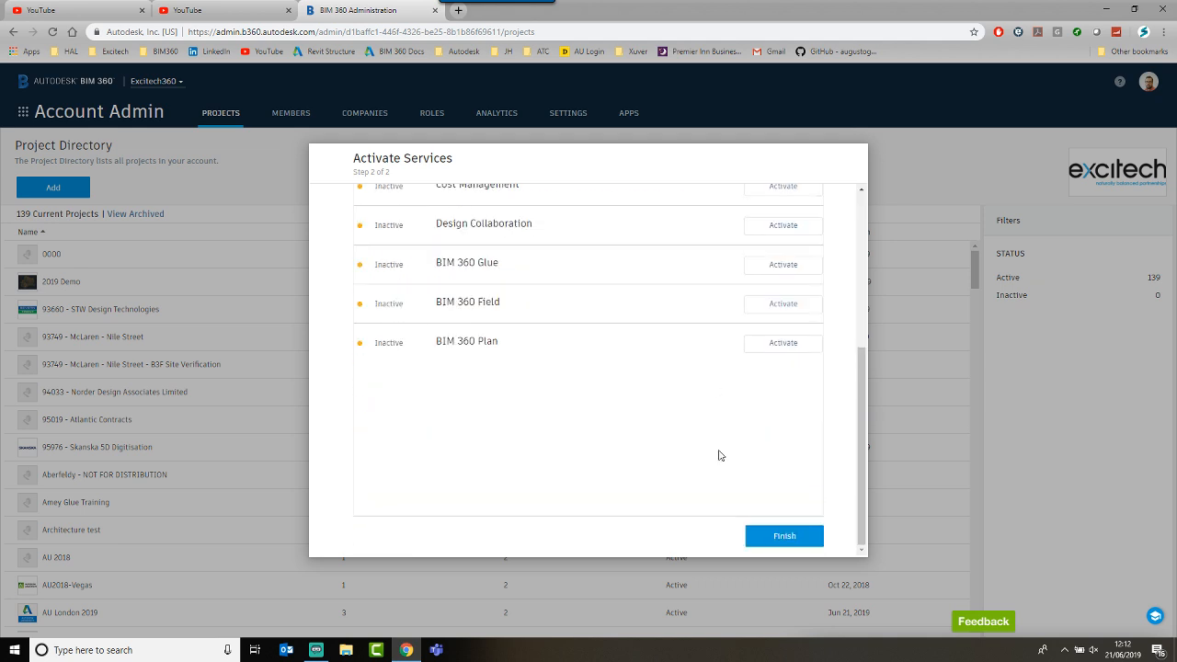
{"action": "left_click", "coordinate": [772, 539]}
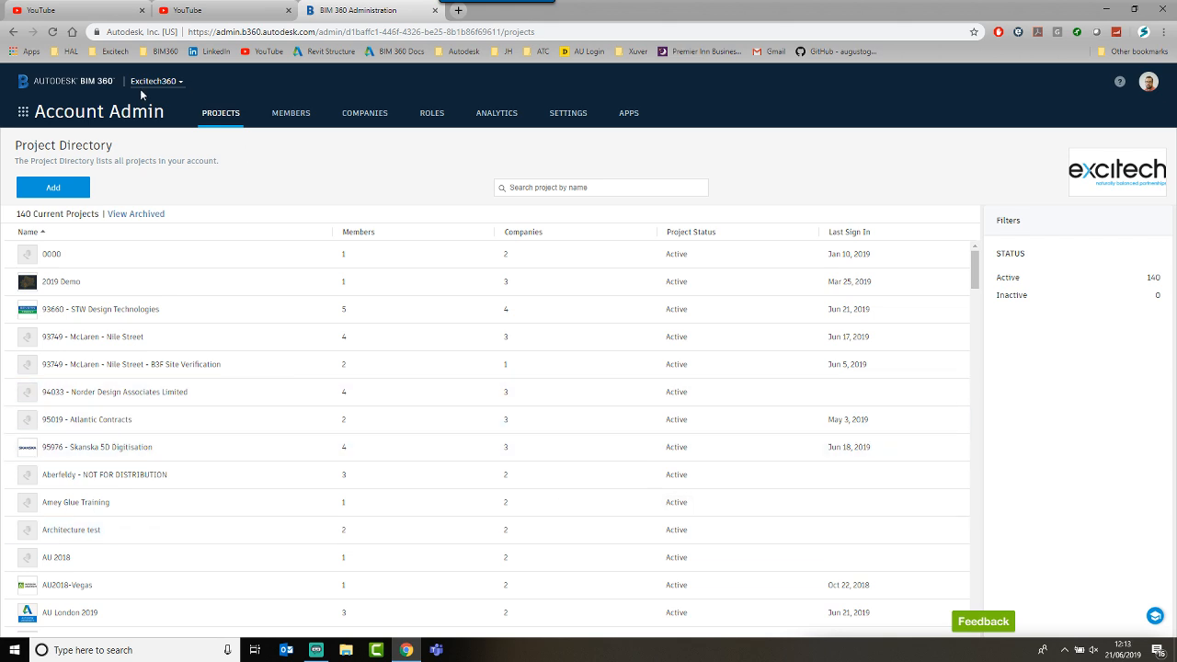
Step: Find and open "project File size" in the project directory, and give its existing member admin access to Insight
{"action": "left_click", "coordinate": [538, 187]}
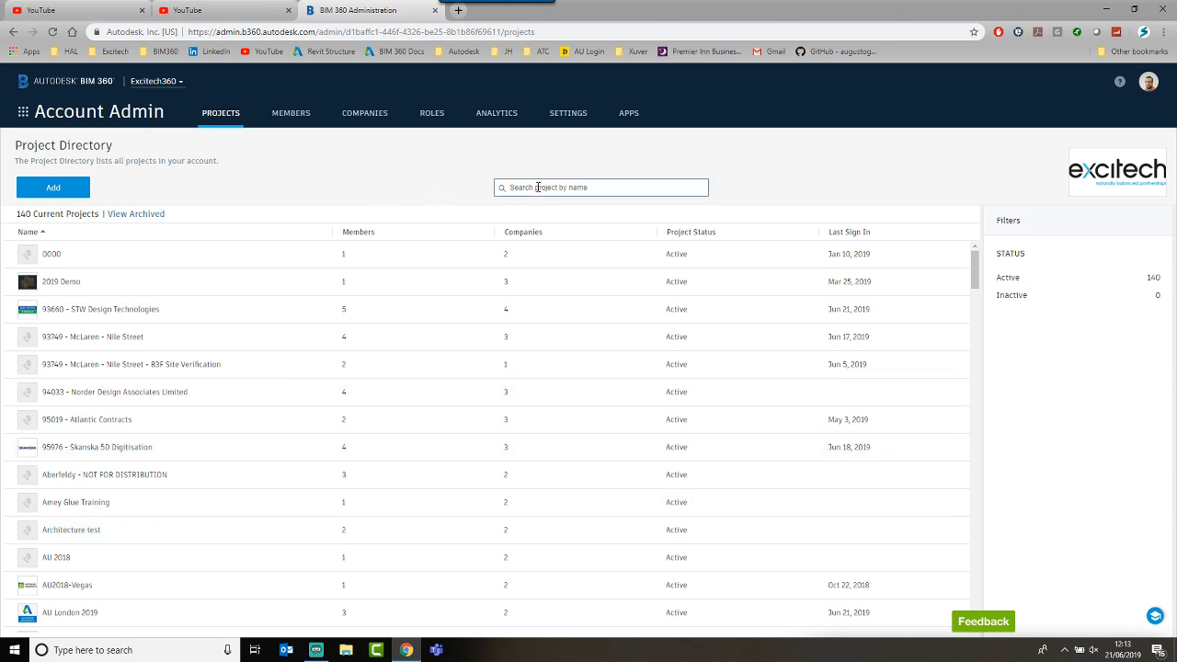
{"action": "type", "text": "file"}
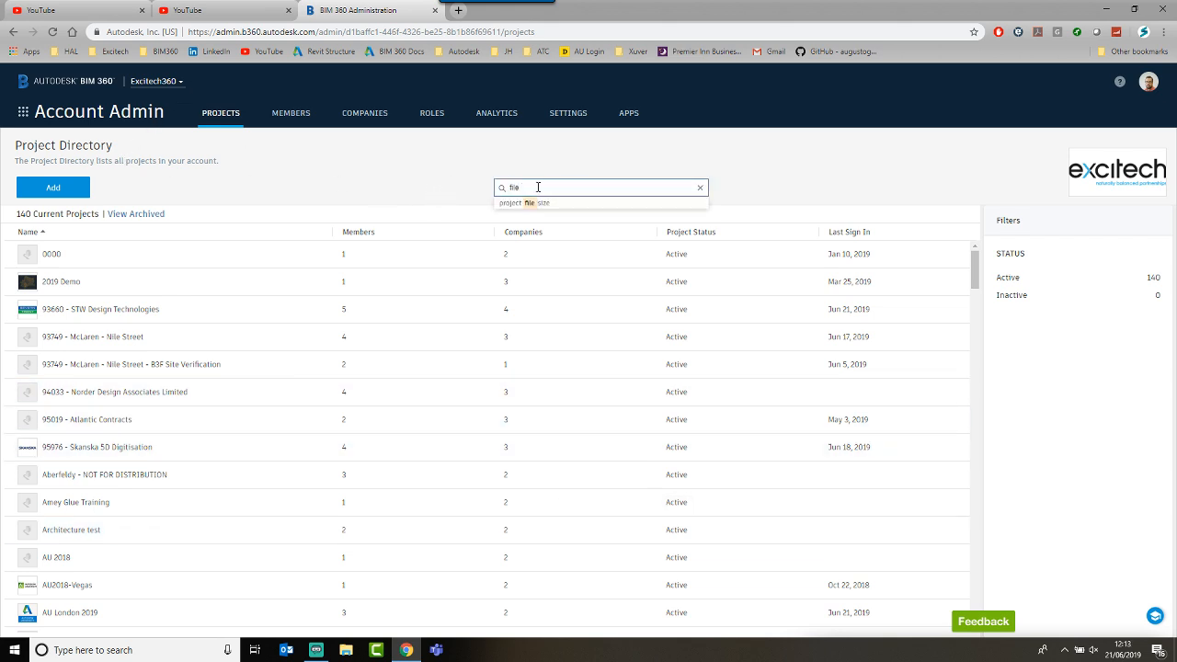
{"action": "left_click", "coordinate": [527, 203]}
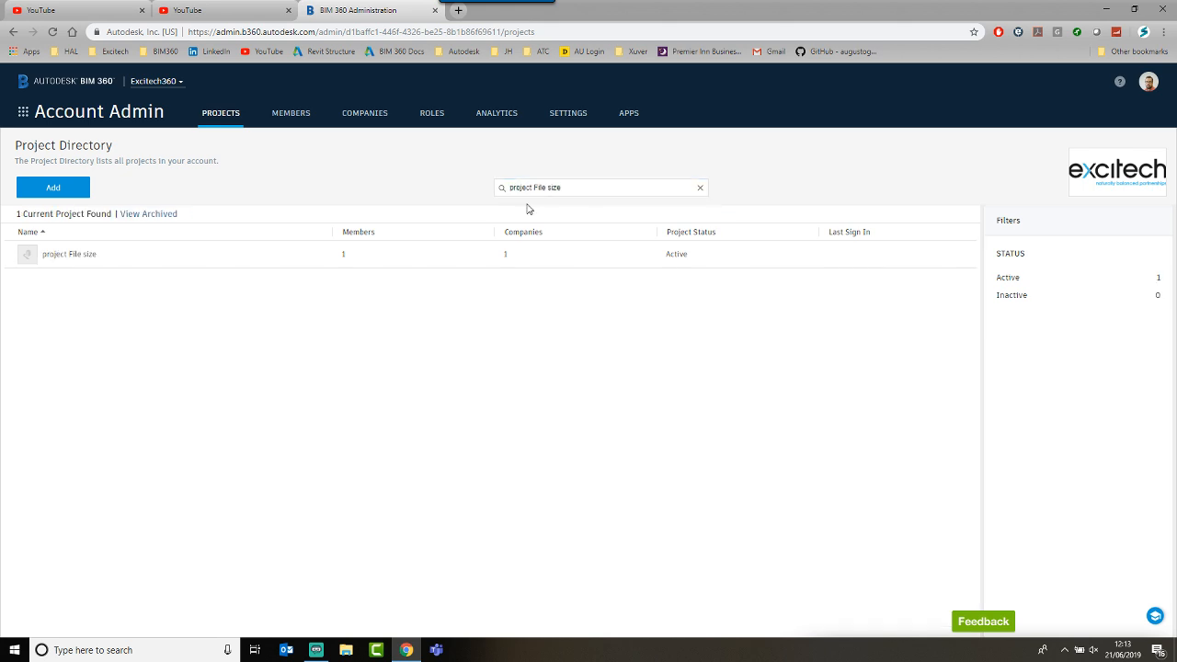
{"action": "left_click", "coordinate": [57, 255]}
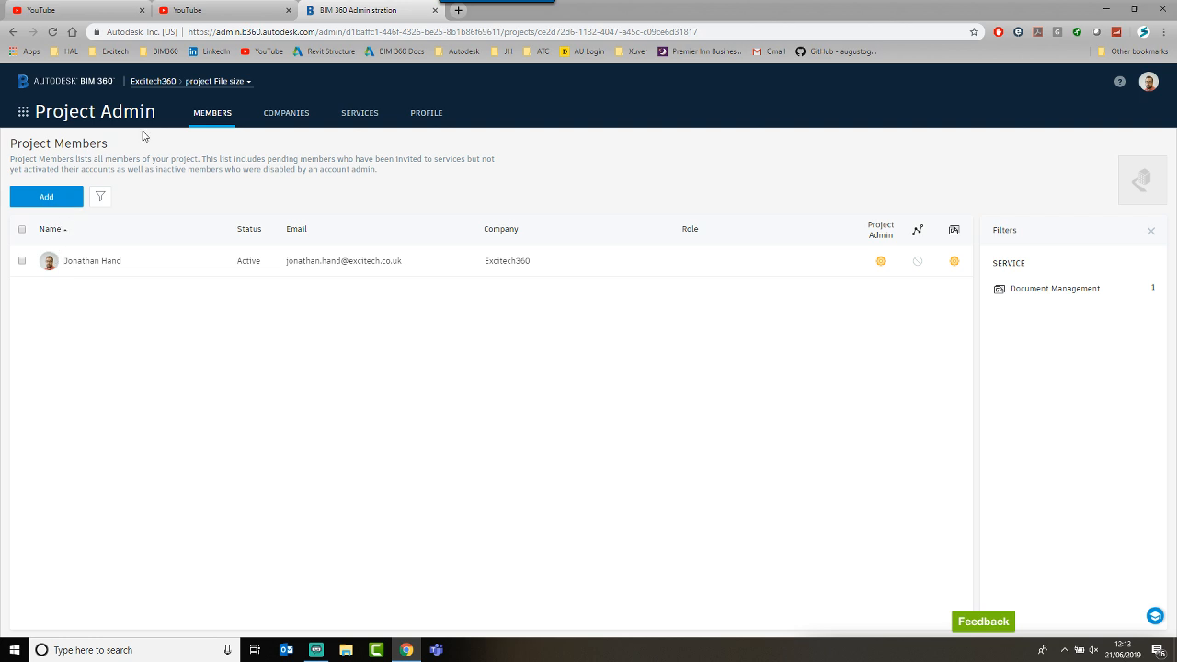
{"action": "left_click", "coordinate": [22, 112]}
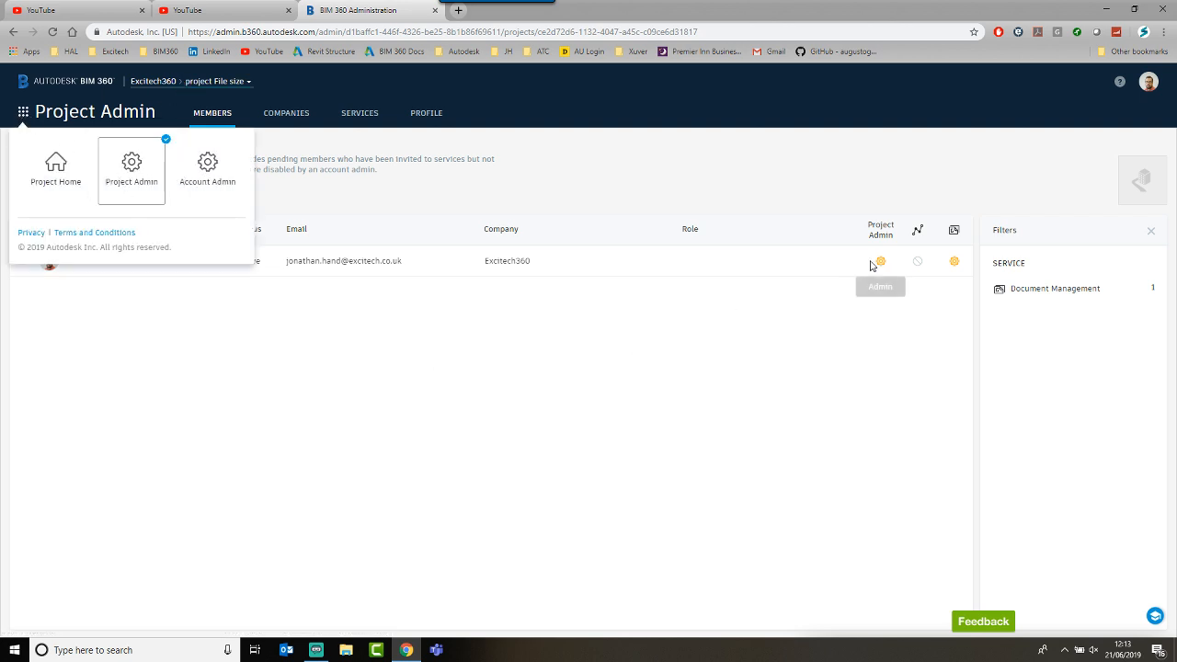
{"action": "left_click", "coordinate": [916, 261]}
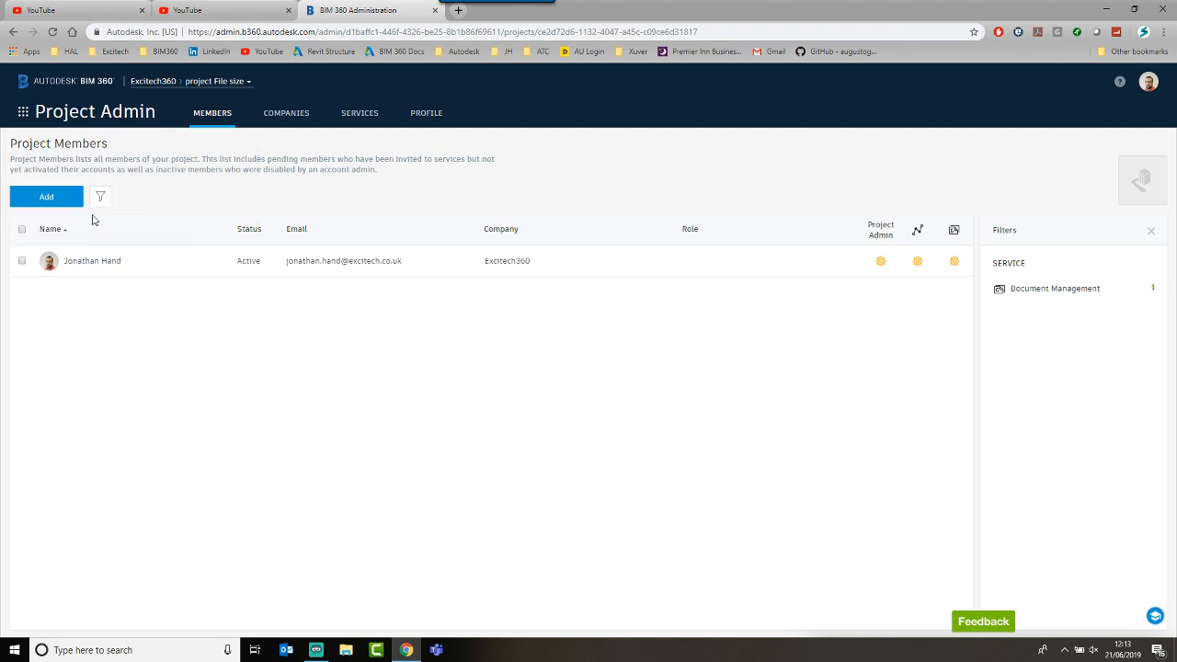
Step: Add a second member to the project by name, with their project admin access turned off
{"action": "left_click", "coordinate": [47, 198]}
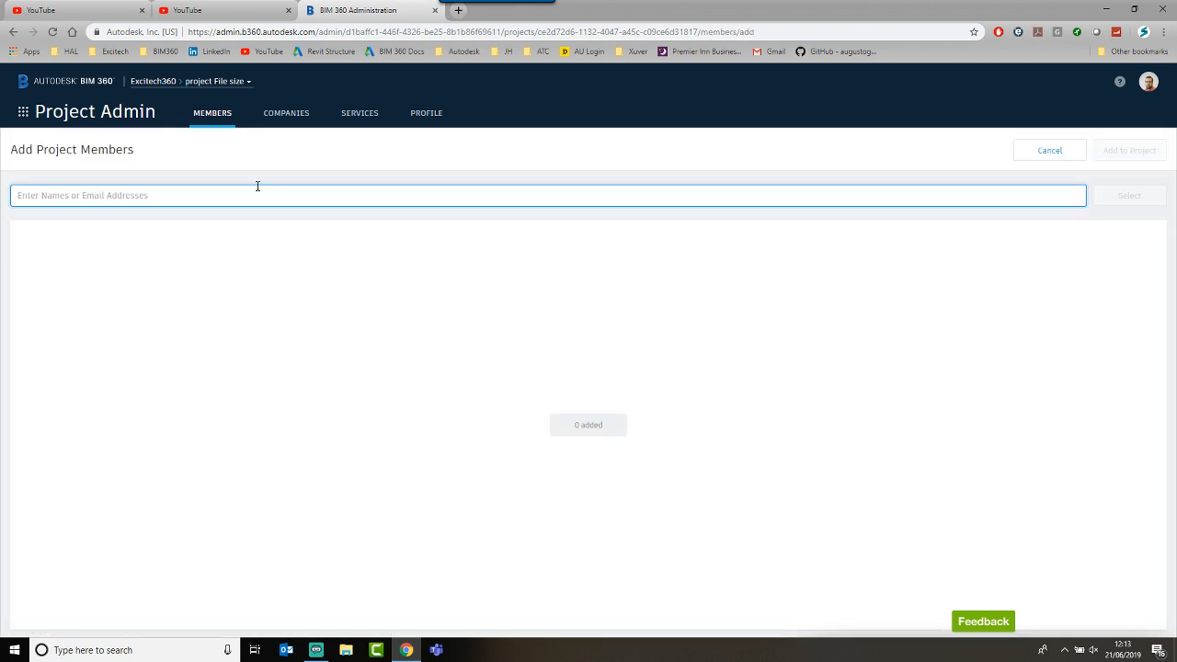
{"action": "type", "text": "jonatahn"}
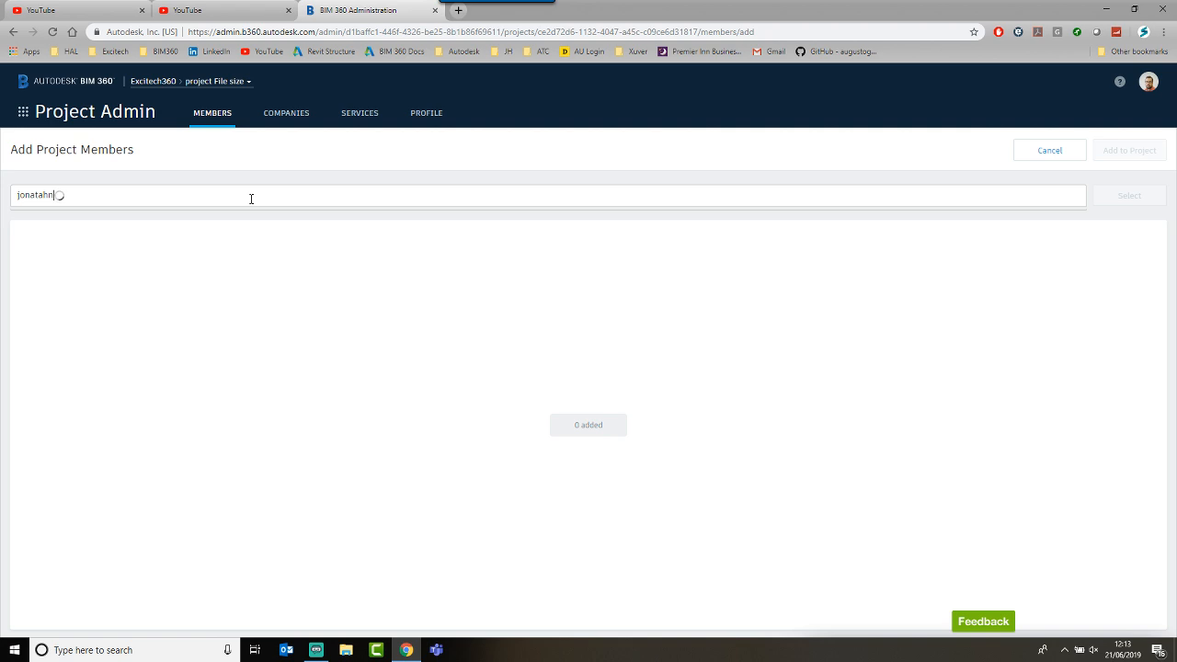
{"action": "key", "text": "BackSpace"}
{"action": "key", "text": "BackSpace"}
{"action": "key", "text": "BackSpace"}
{"action": "type", "text": "than"}
{"action": "left_click", "coordinate": [221, 245]}
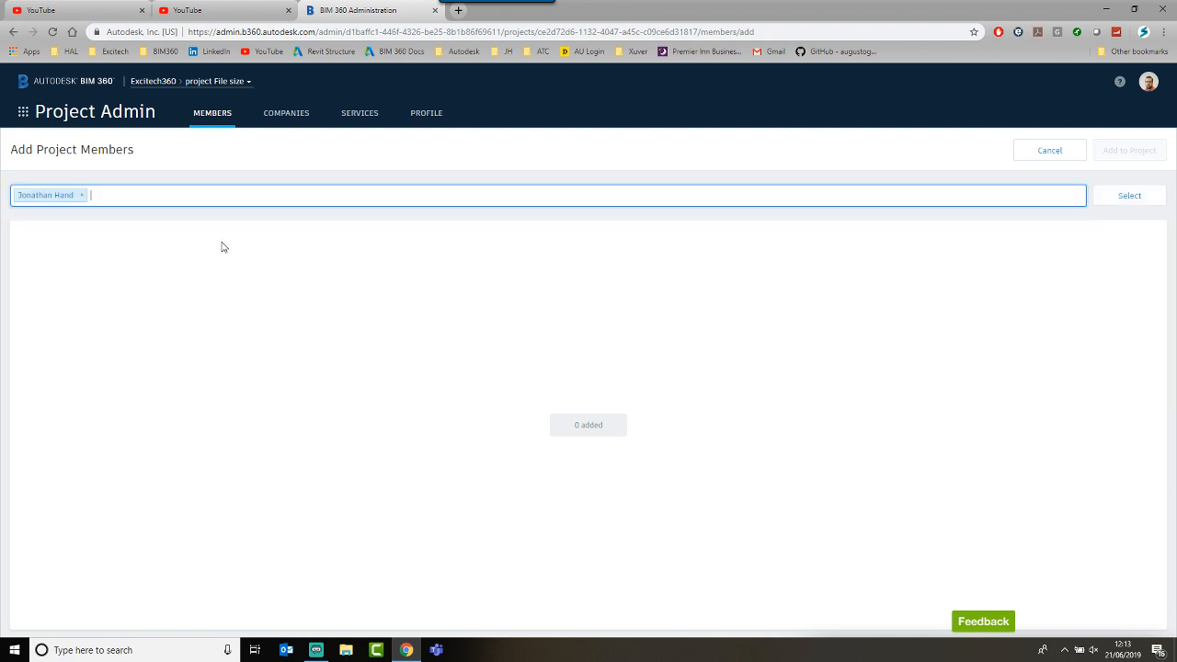
{"action": "left_click", "coordinate": [1118, 193]}
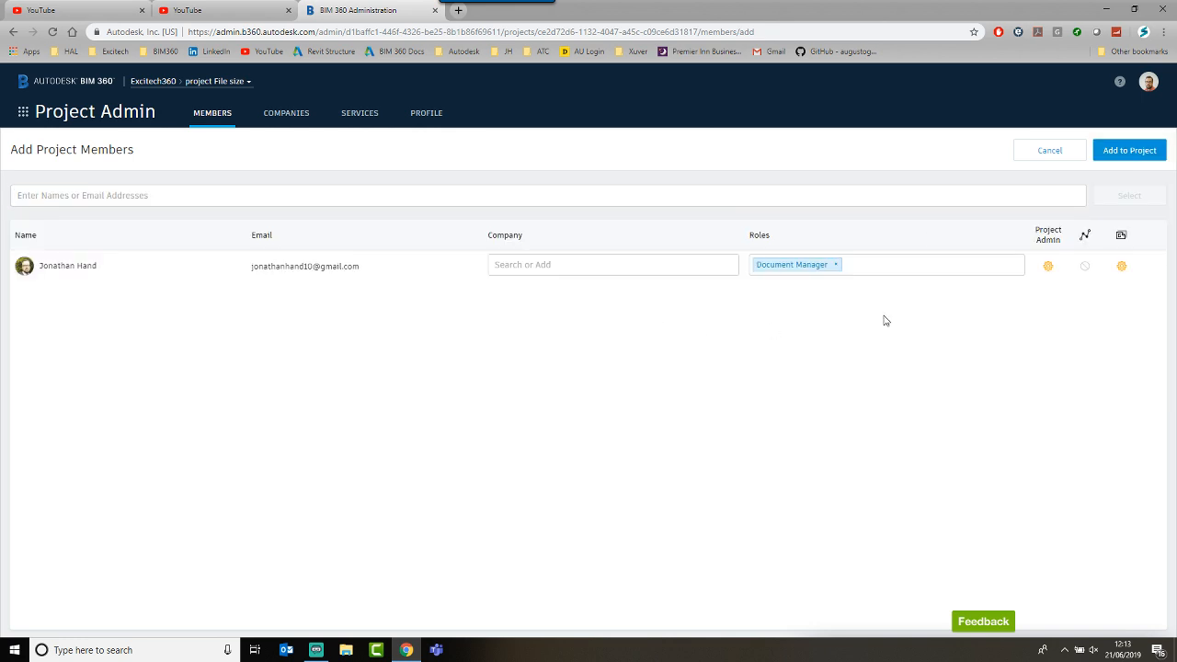
{"action": "left_click", "coordinate": [1047, 266]}
{"action": "left_click", "coordinate": [1140, 150]}
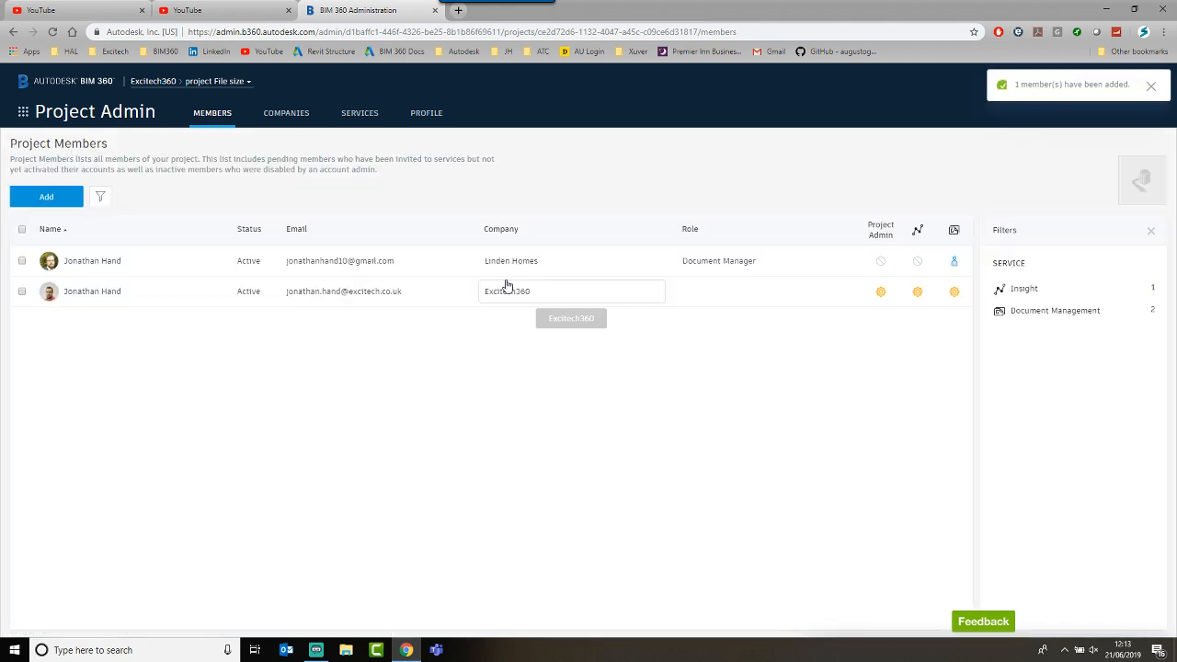
Step: Go to the project's home page and switch from there to Document Management
{"action": "left_click", "coordinate": [24, 114]}
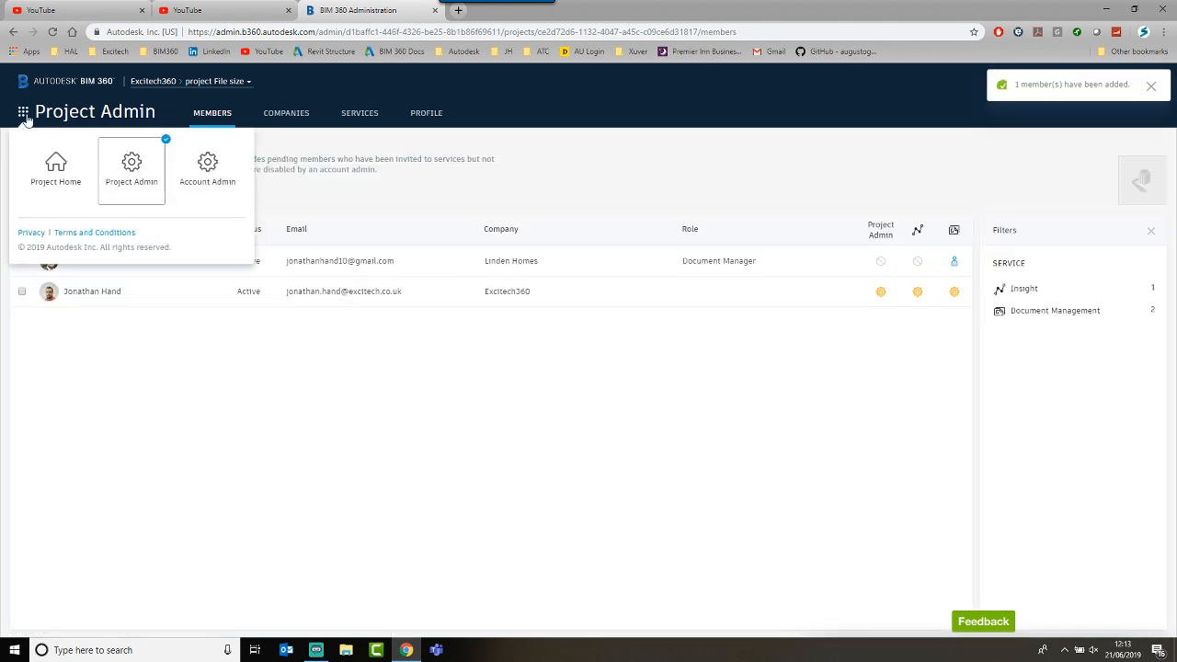
{"action": "left_click", "coordinate": [57, 164]}
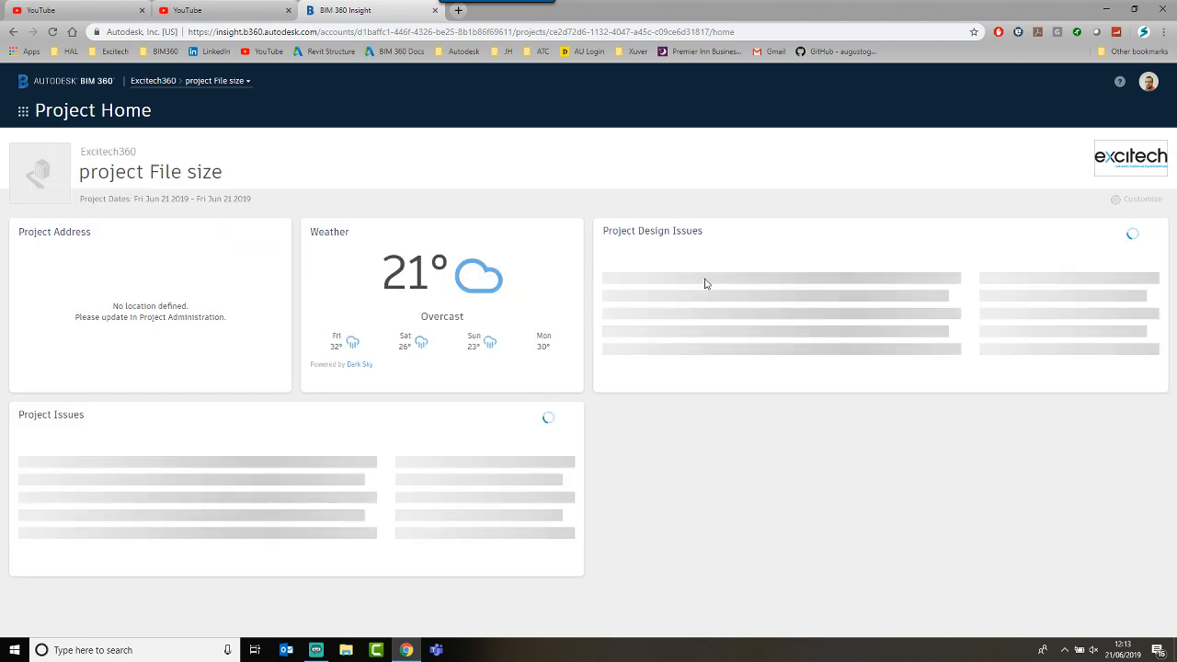
{"action": "left_click", "coordinate": [23, 111]}
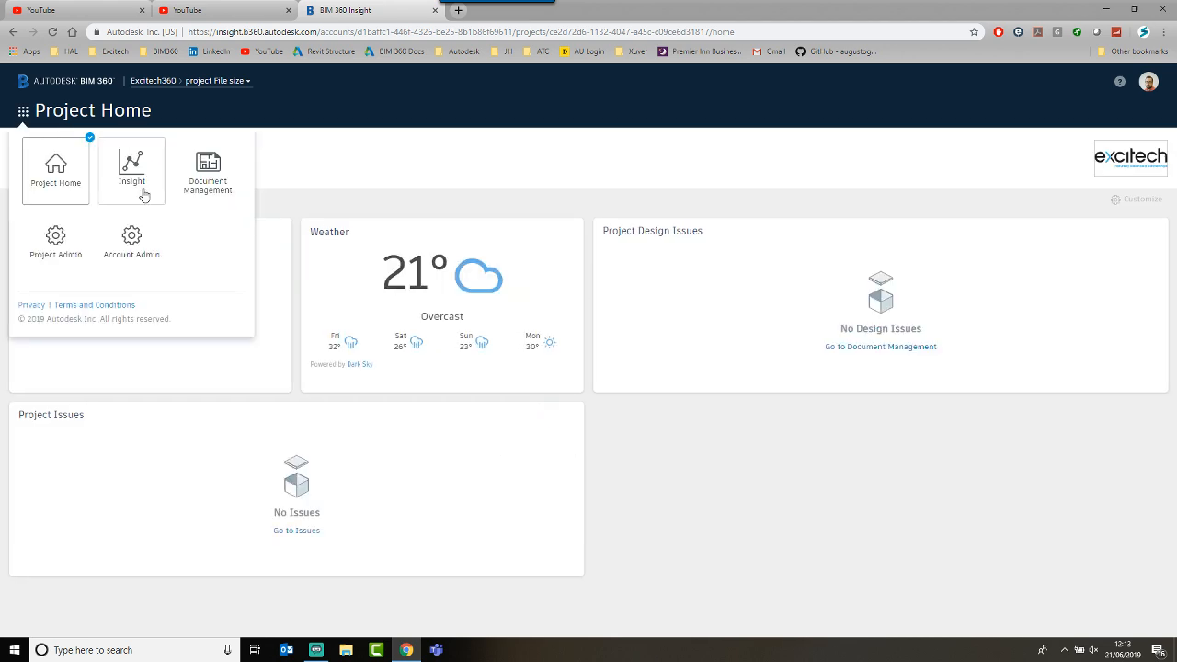
{"action": "left_click", "coordinate": [202, 165]}
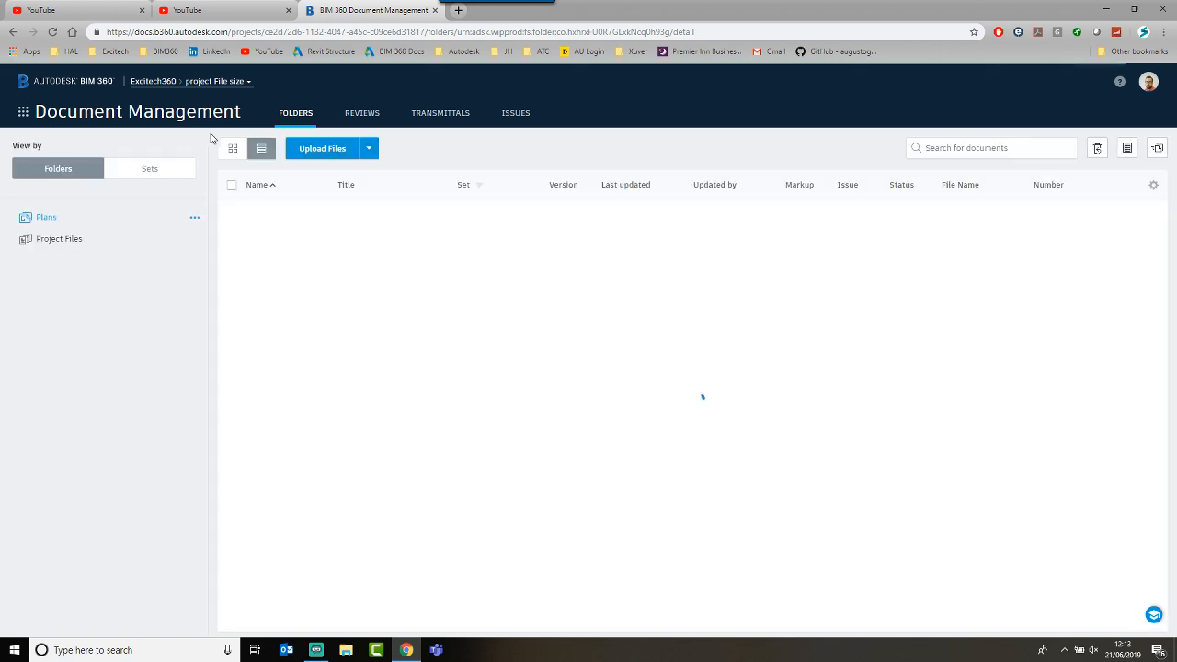
Step: Create a subfolder named "TEST SIZE" under Project Files and open it
{"action": "left_click", "coordinate": [88, 244]}
{"action": "left_click", "coordinate": [195, 219]}
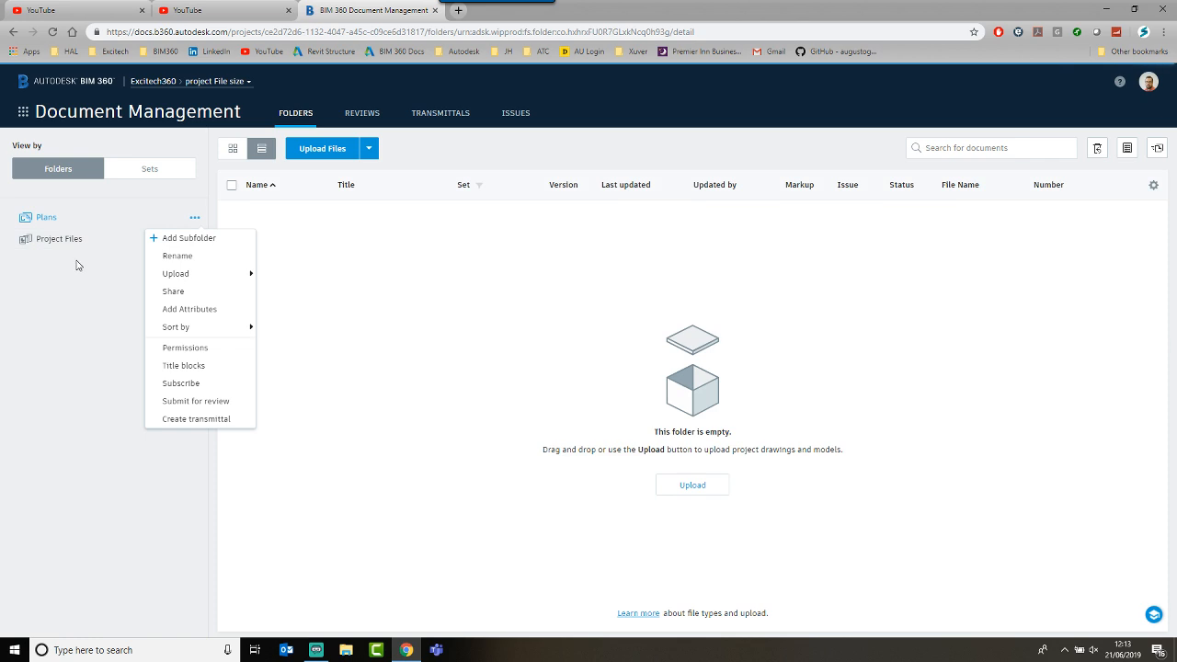
{"action": "left_click", "coordinate": [77, 262]}
{"action": "left_click", "coordinate": [194, 240]}
{"action": "left_click", "coordinate": [171, 259]}
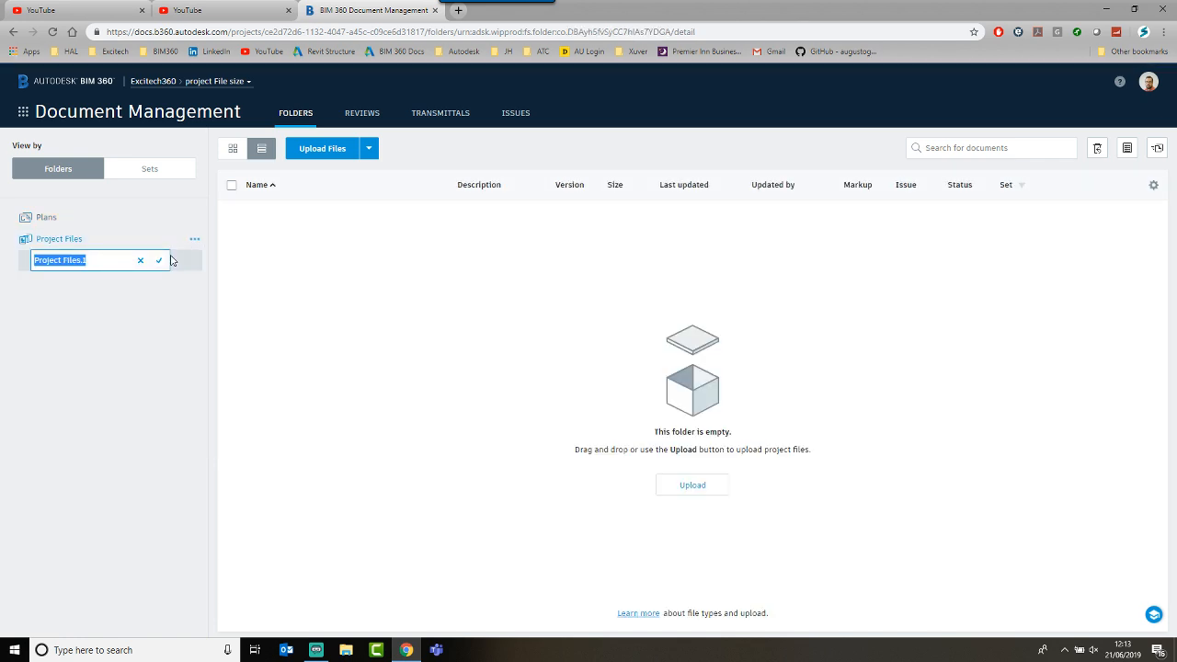
{"action": "type", "text": "TEST SIZE"}
{"action": "key", "text": "Return"}
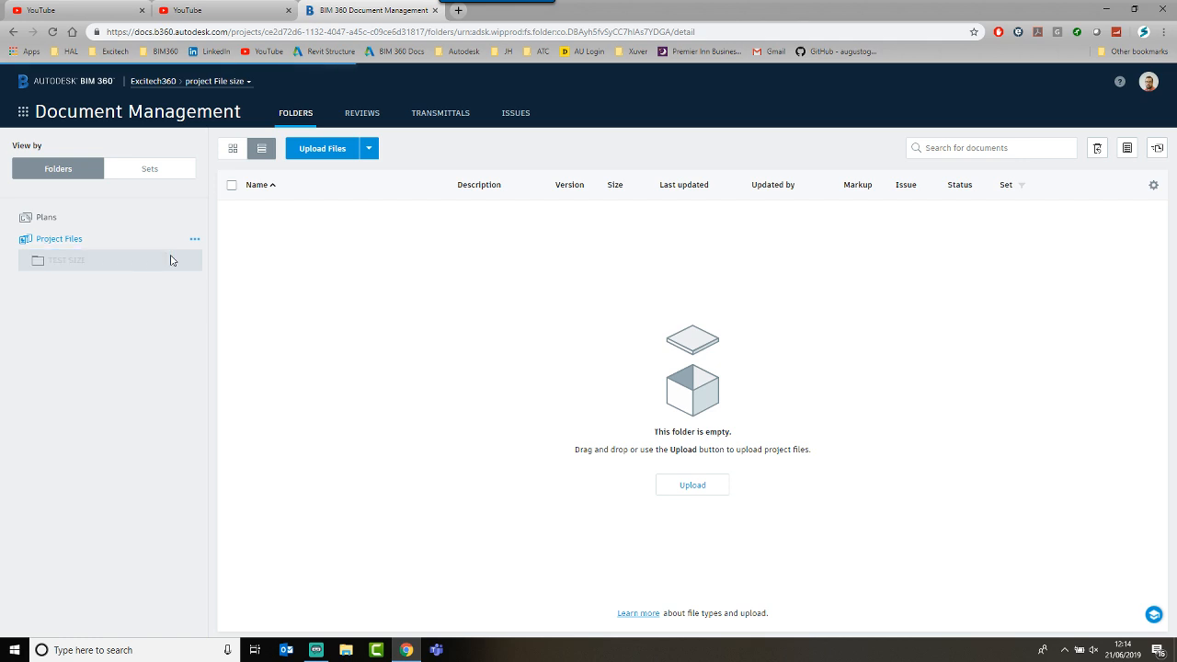
{"action": "left_click", "coordinate": [161, 260]}
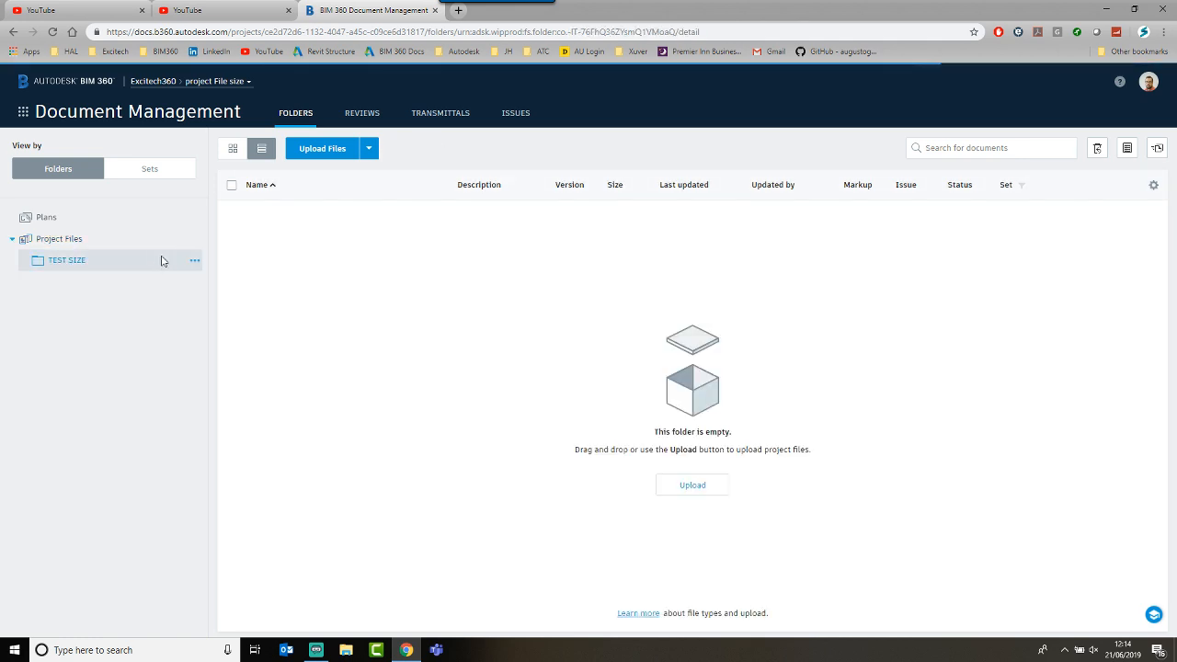
Step: Upload the Sample Word file to the TEST SIZE folder, check its size, and dismiss the upload progress
{"action": "left_click", "coordinate": [310, 151]}
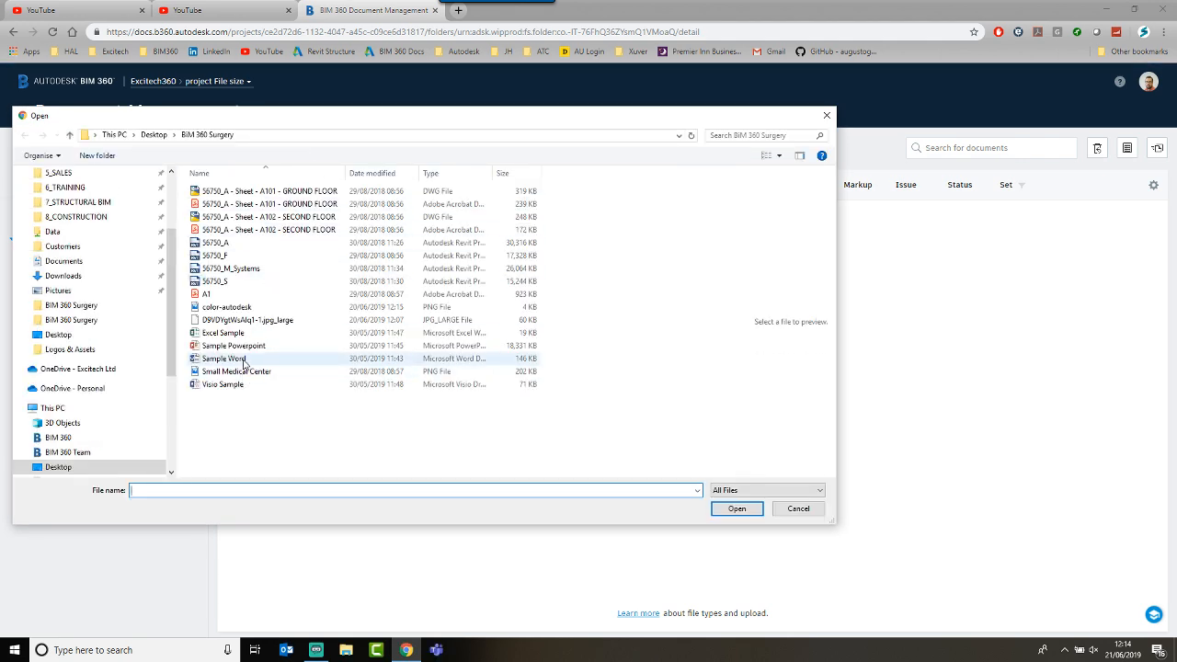
{"action": "left_click", "coordinate": [241, 360]}
{"action": "left_click", "coordinate": [736, 509]}
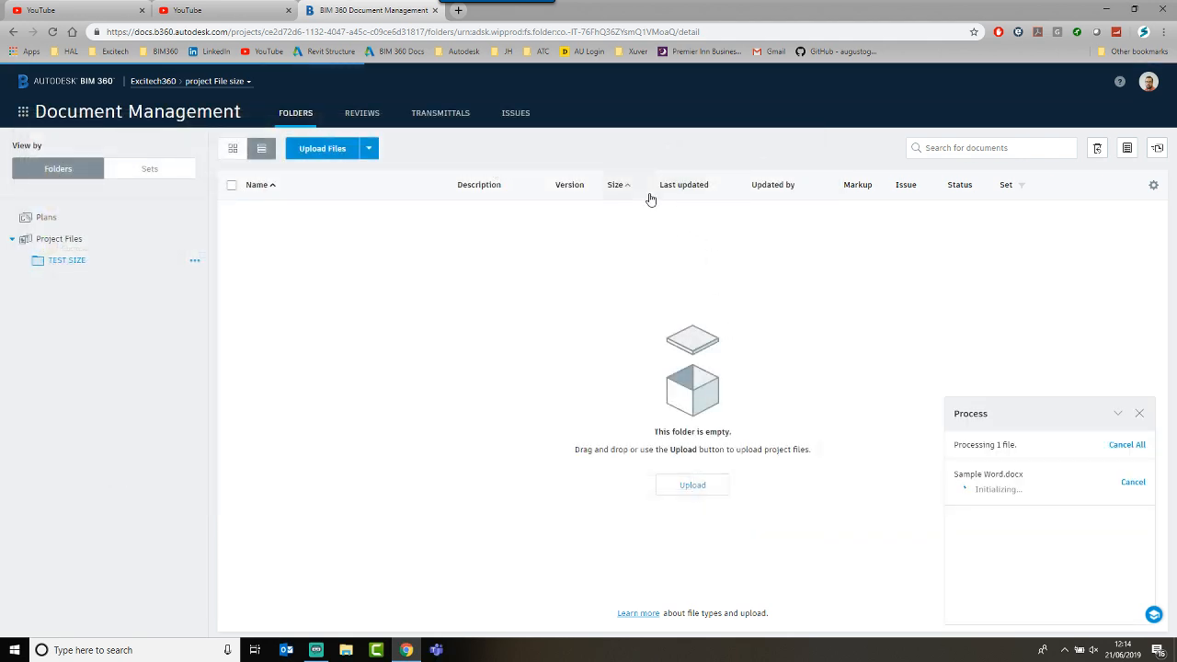
{"action": "left_click", "coordinate": [620, 197]}
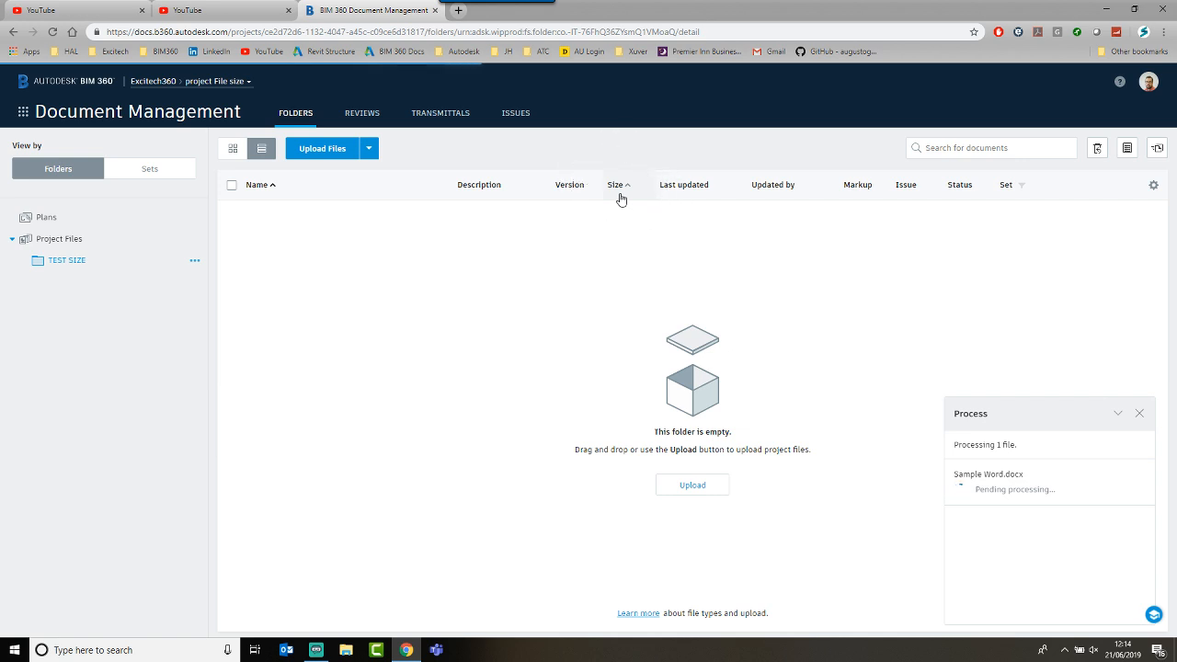
{"action": "left_click", "coordinate": [621, 197]}
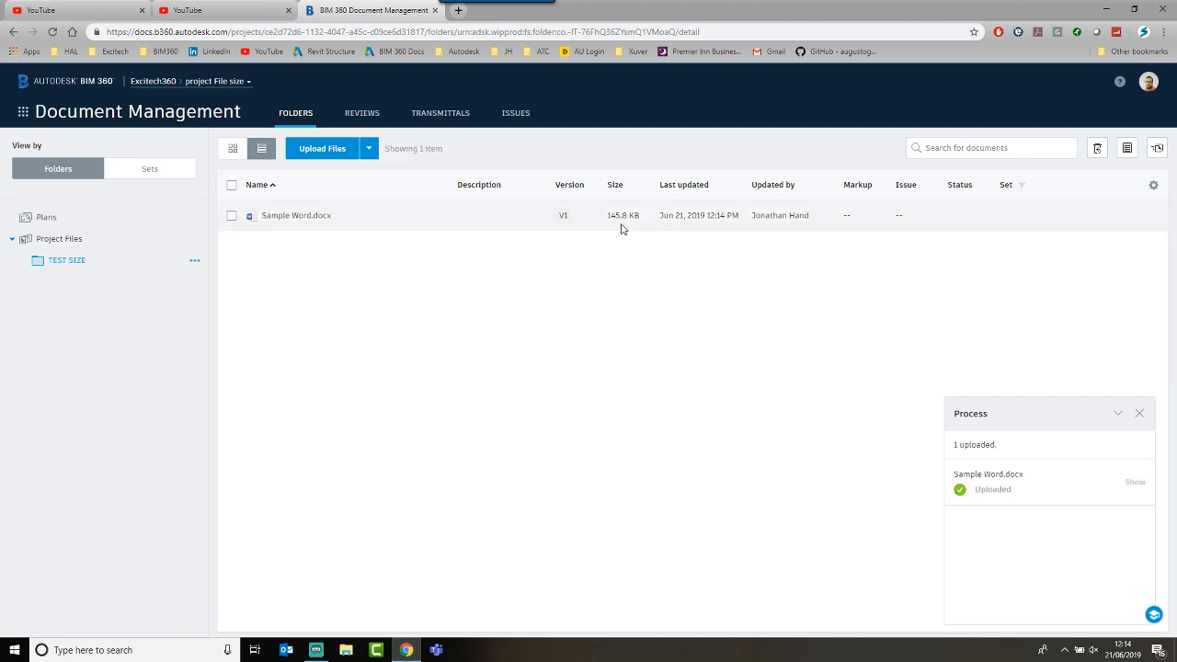
{"action": "left_click", "coordinate": [622, 218]}
{"action": "left_click", "coordinate": [1139, 413]}
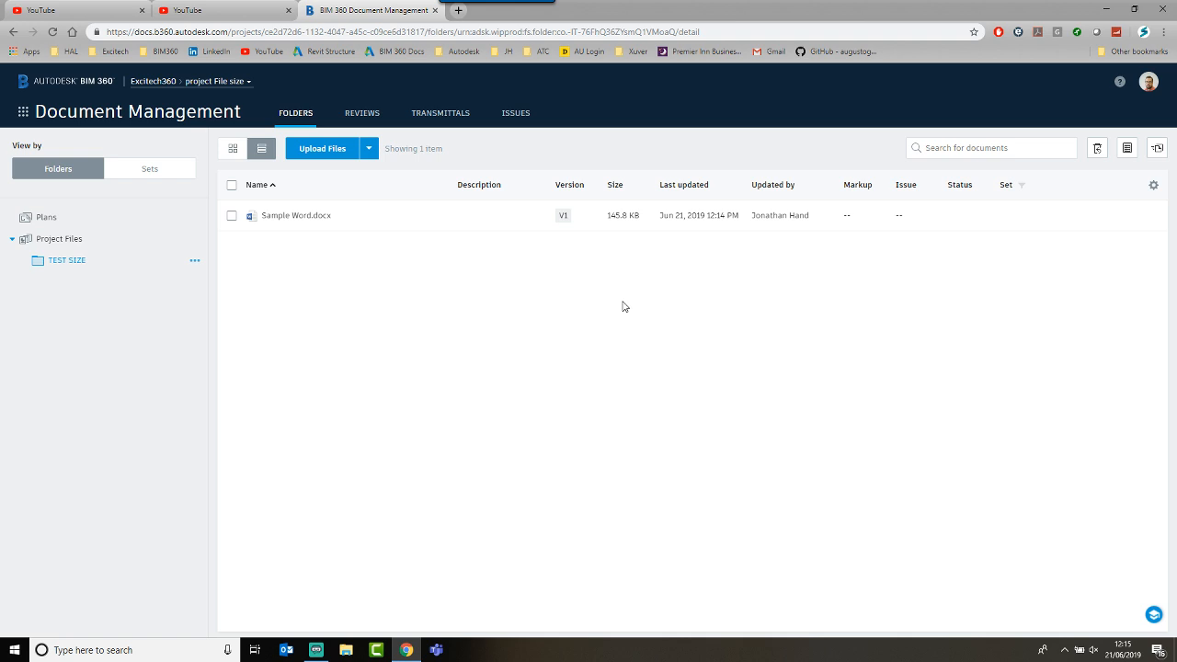
Step: Switch to the YouTube live event page for BIM 360 Surgery #7
{"action": "left_click", "coordinate": [46, 10]}
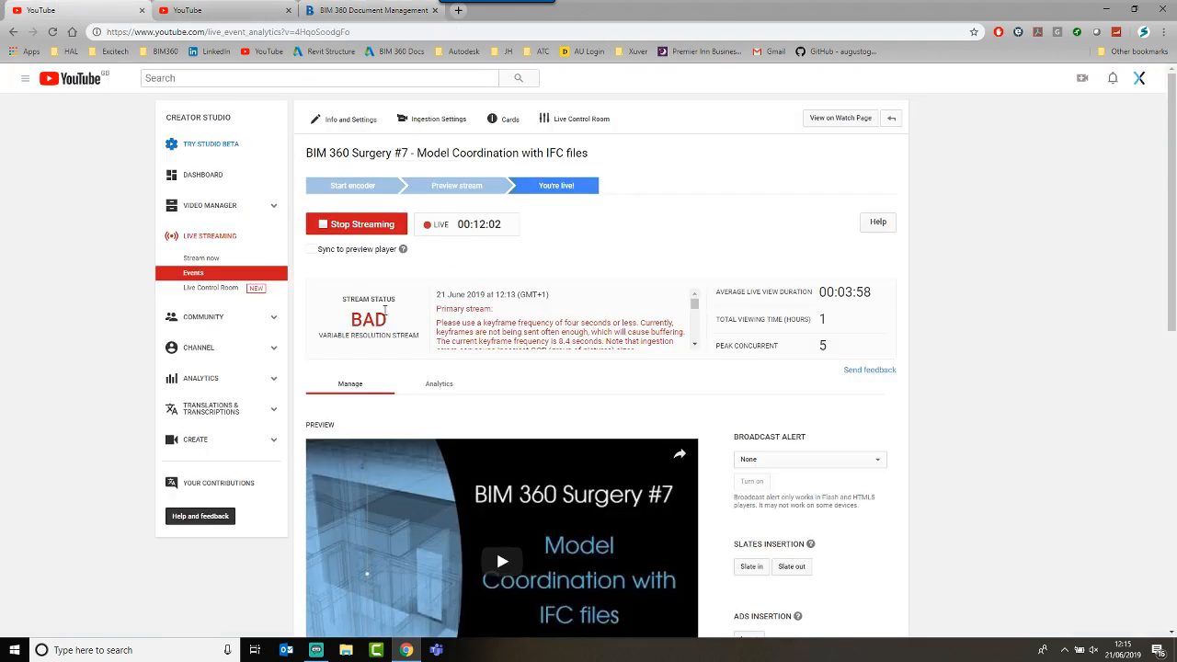